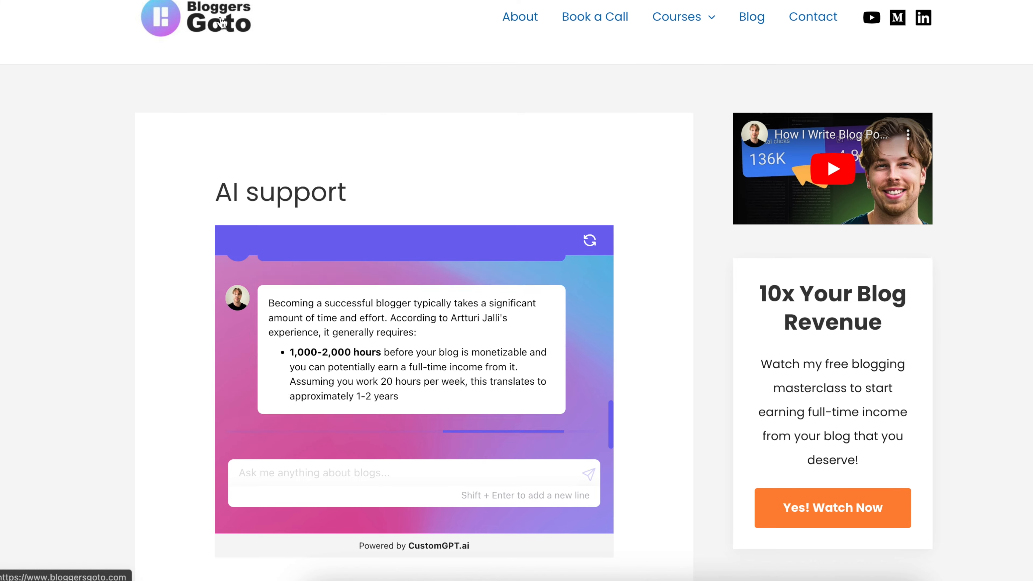
scroll(433, 317, "up", 5)
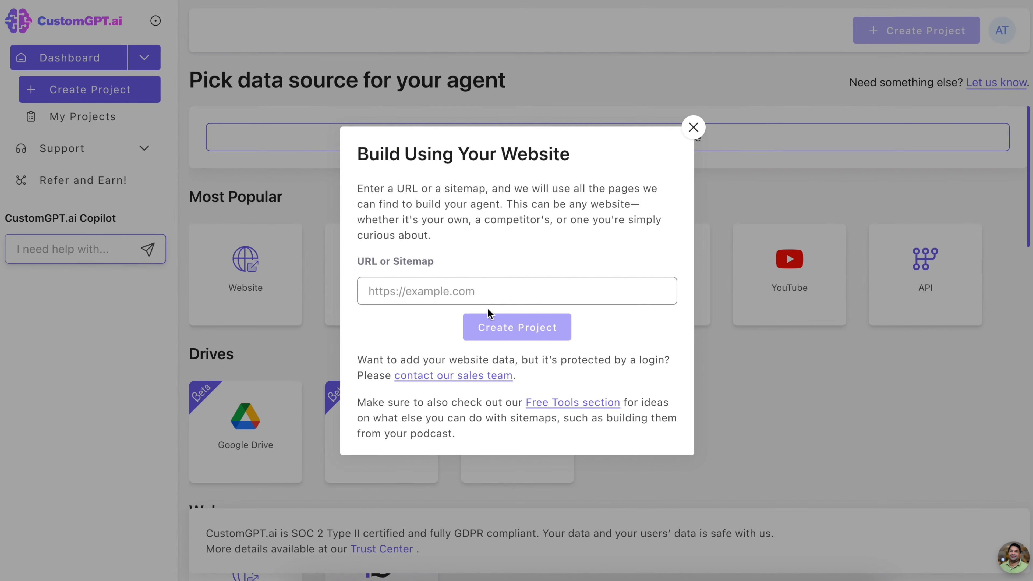
left_click(470, 291)
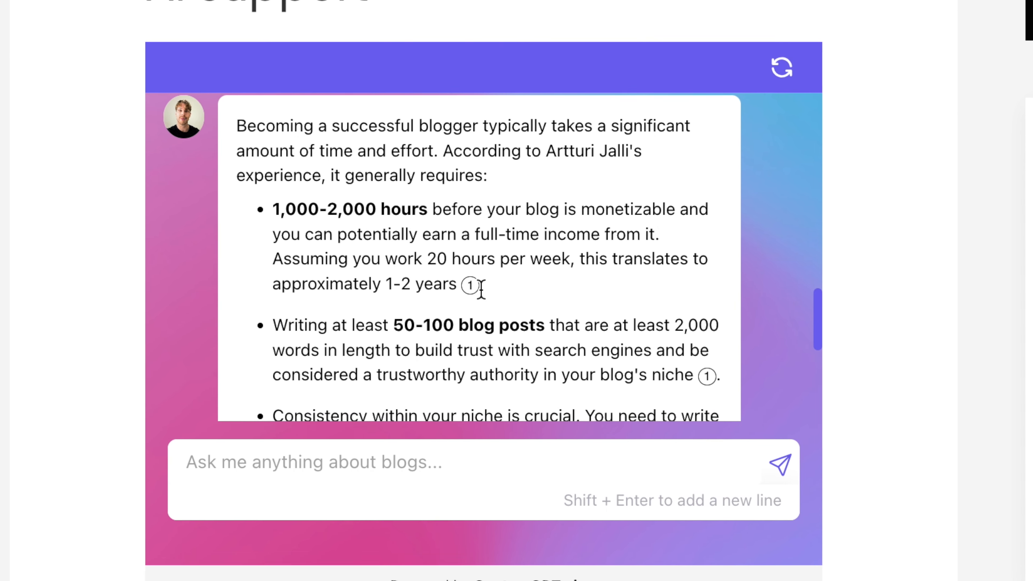
mouse_move(470, 287)
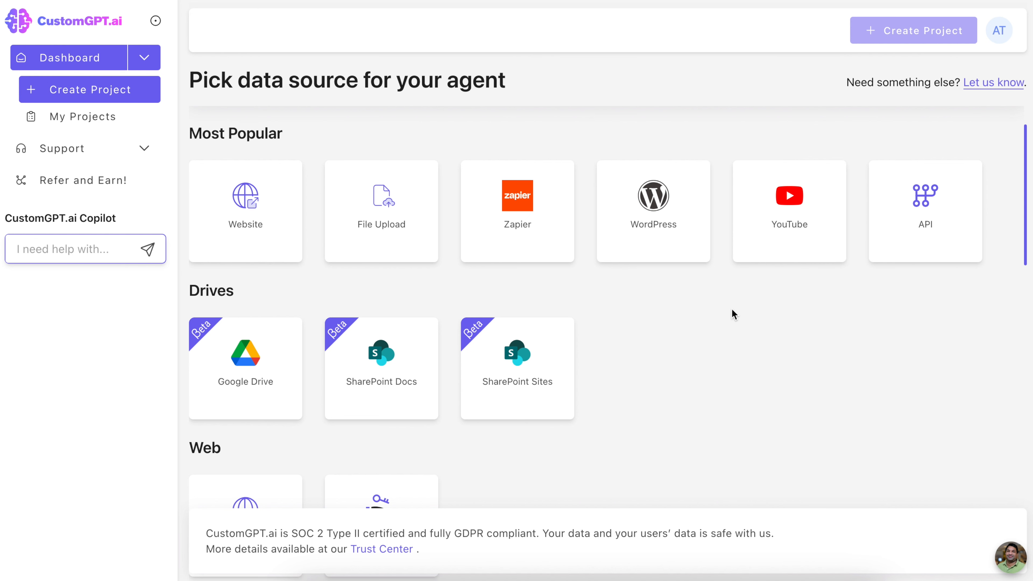
scroll(733, 311, "up", 2)
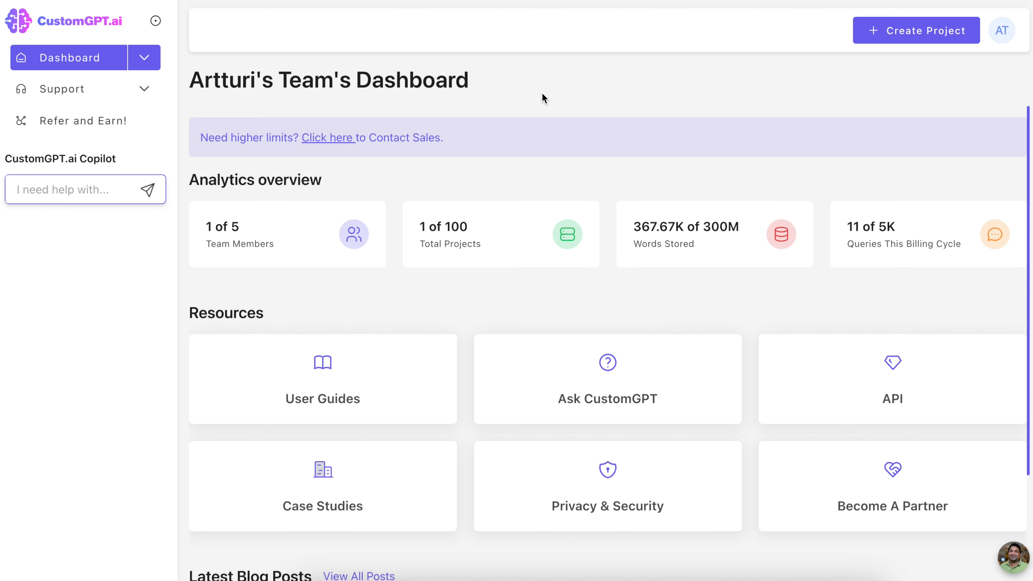
Start creating a new project from the team dashboard
left_click_drag(521, 87, 194, 85)
left_click(630, 98)
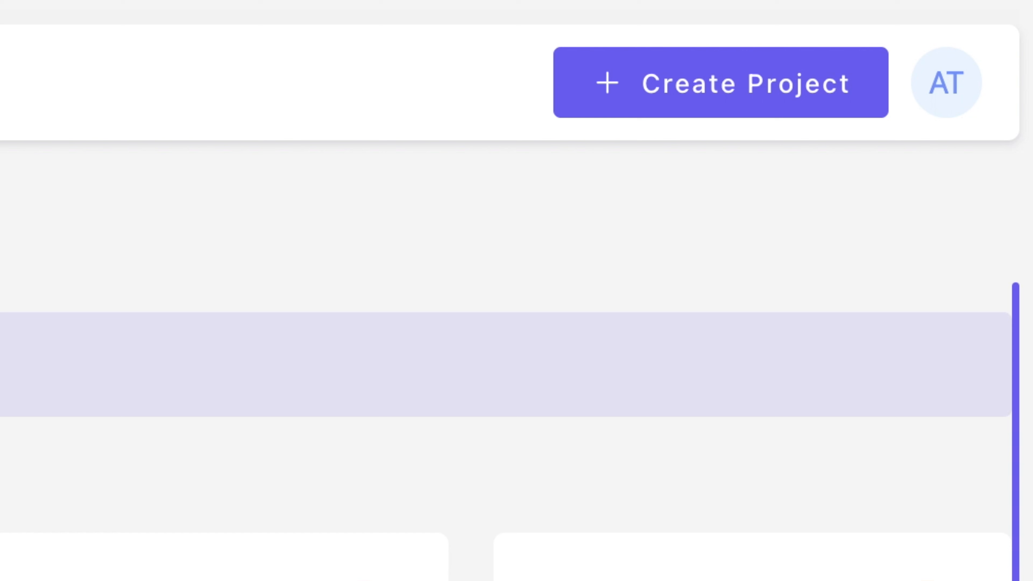
left_click(669, 106)
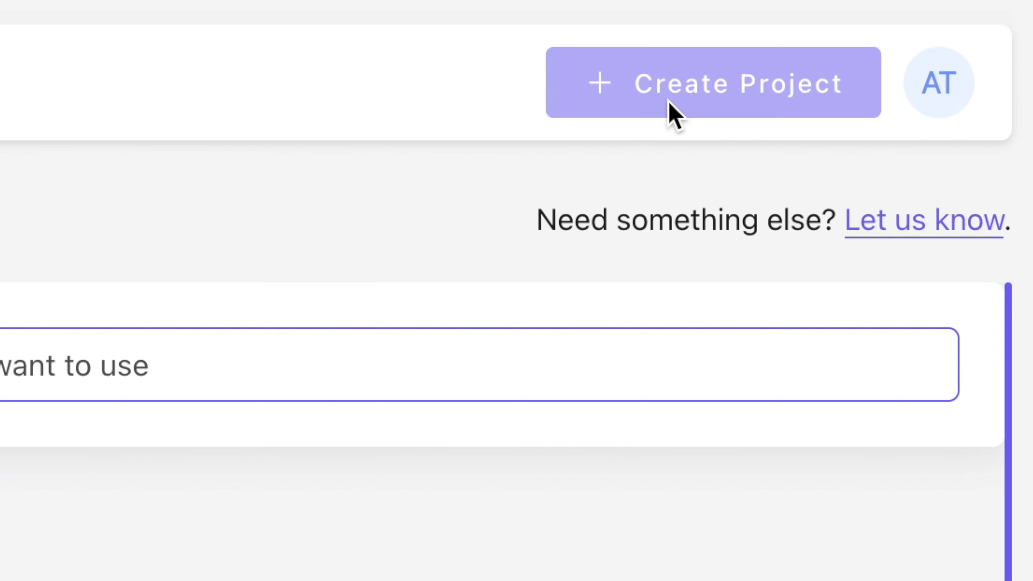
Look through the data sources offered for building the agent, including the popular platforms and drives
scroll(717, 199, "down", 3)
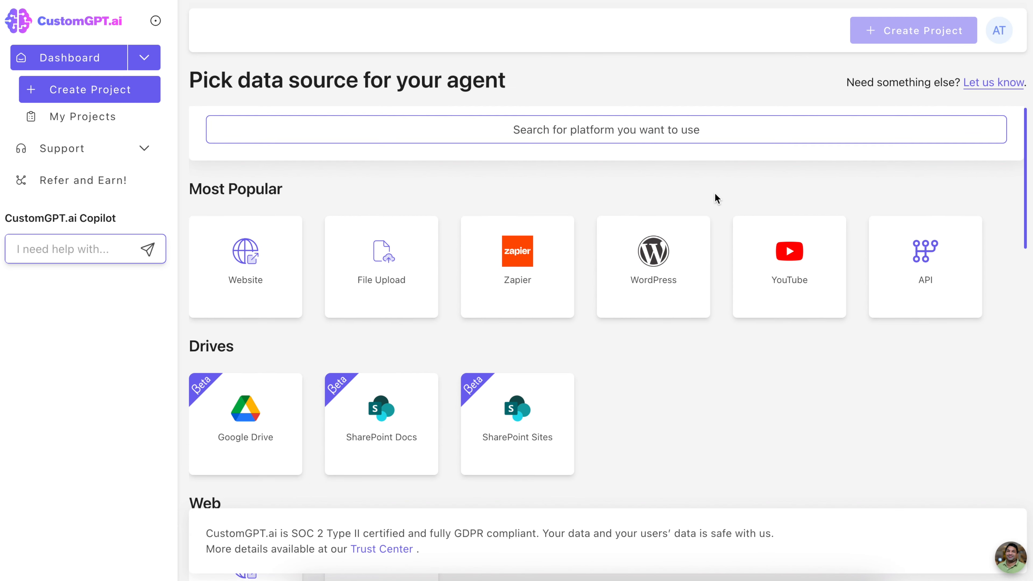
scroll(711, 241, "up", 3)
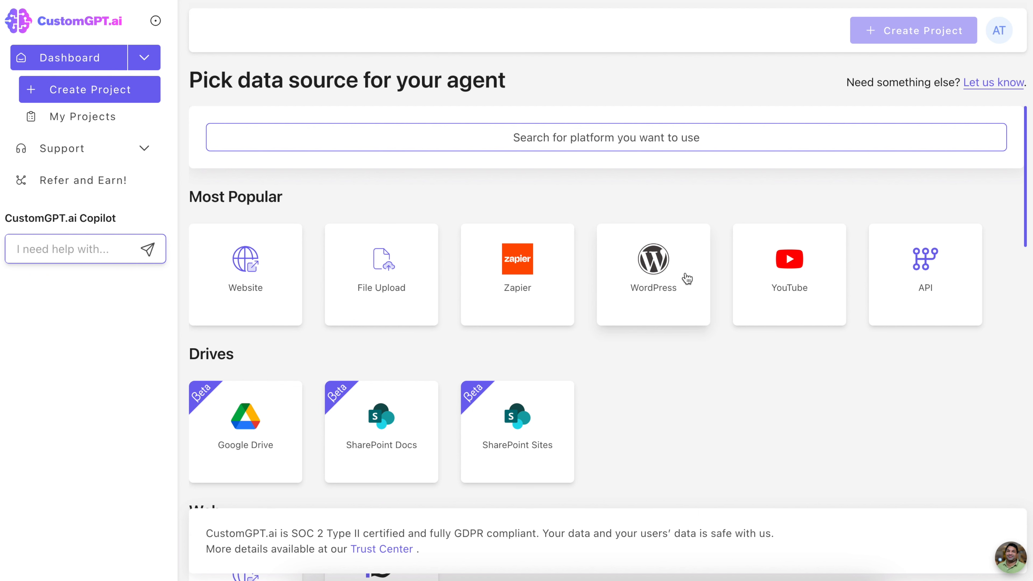
scroll(802, 286, "down", 3)
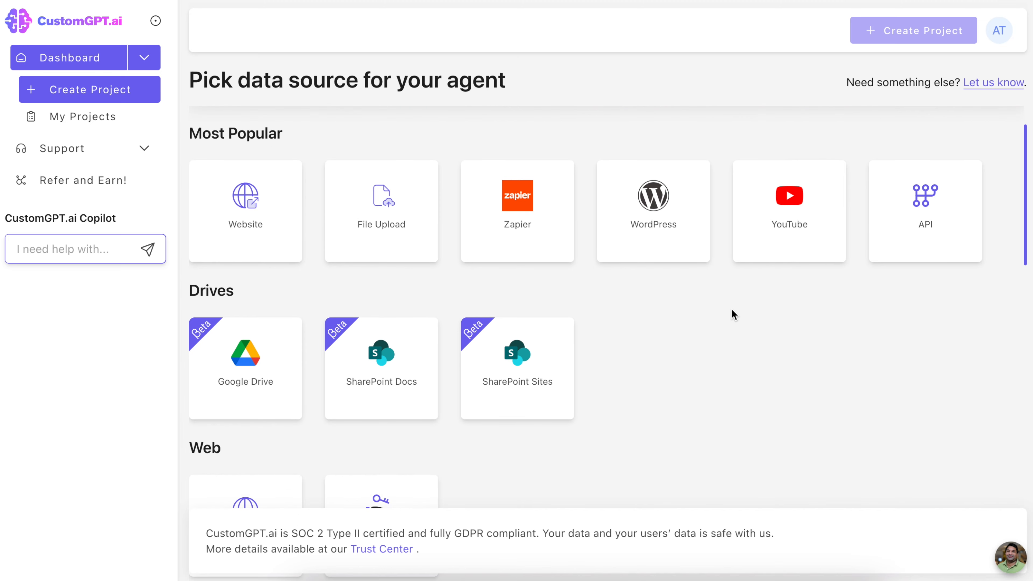
scroll(732, 311, "up", 3)
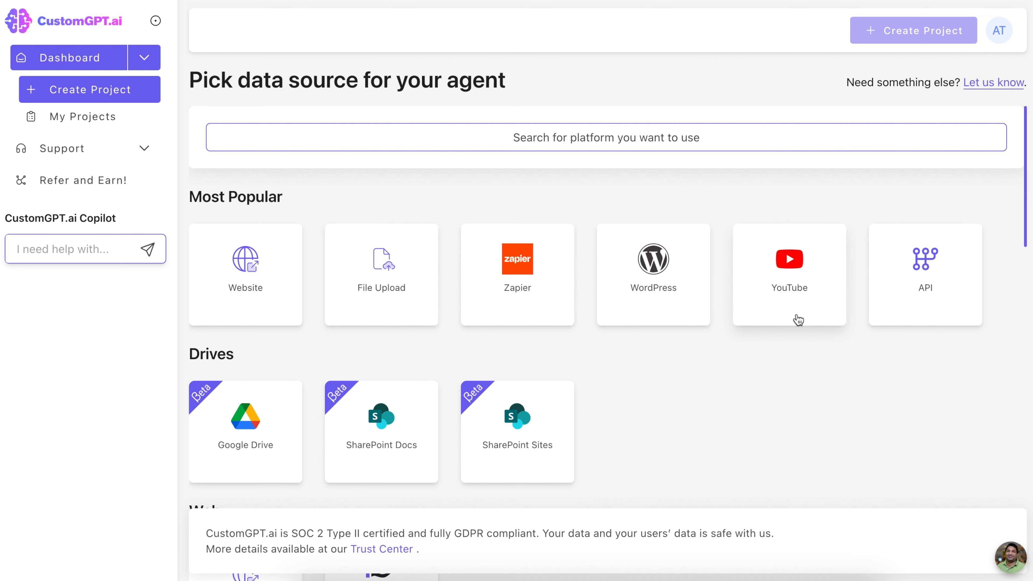
scroll(761, 285, "down", 1)
scroll(763, 289, "down", 1)
scroll(769, 296, "up", 1)
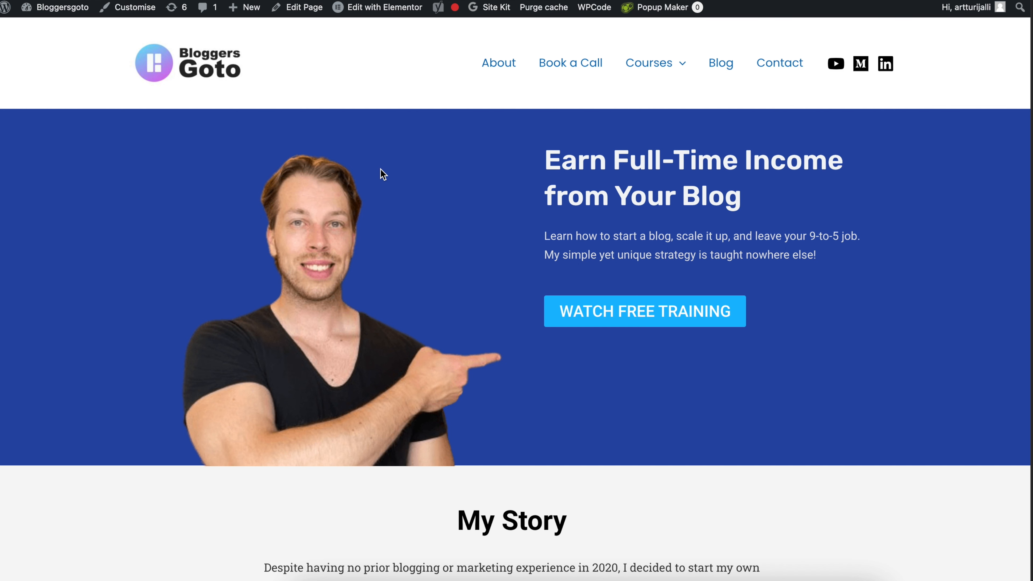
Switch to the Bloggersgoto website and look over its homepage, from the header through the story and blogs sections
scroll(377, 170, "down", 1)
scroll(377, 170, "up", 1)
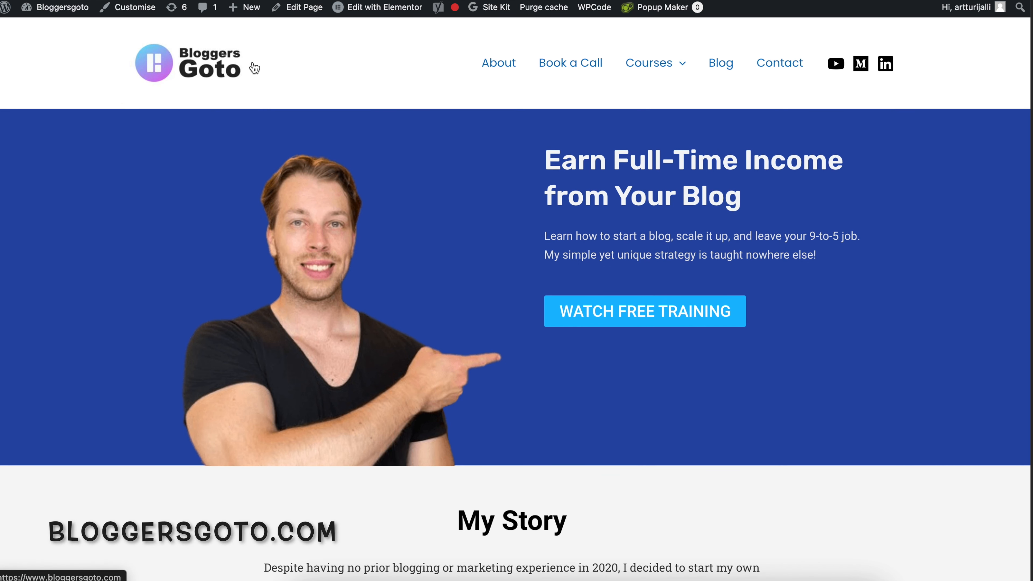
scroll(551, 162, "down", 3)
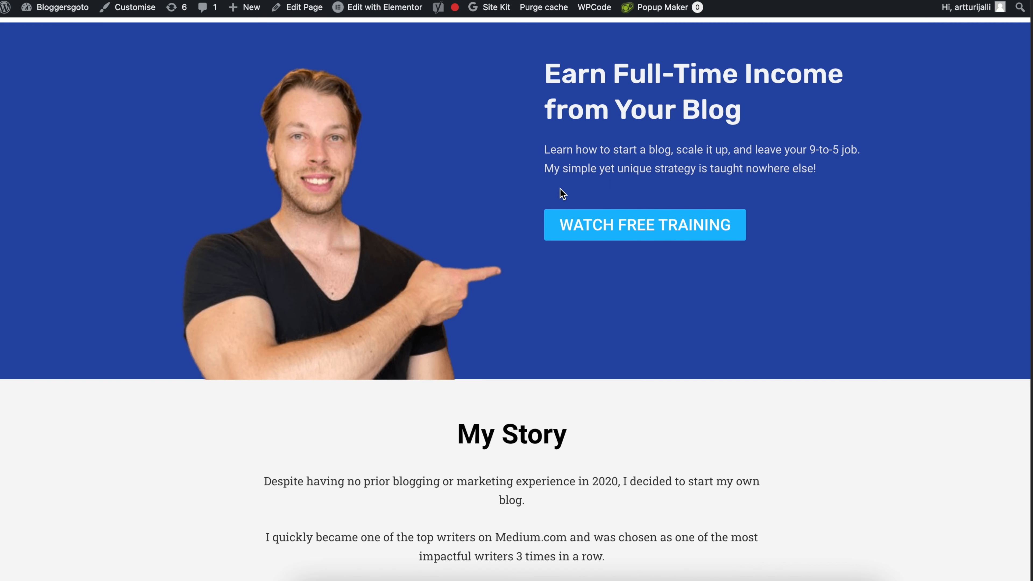
scroll(563, 193, "up", 3)
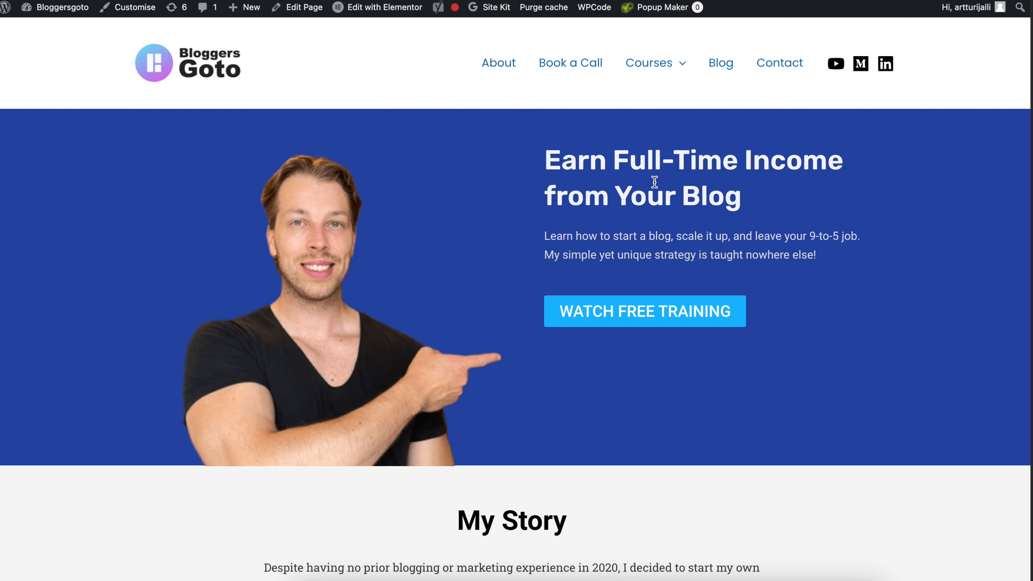
scroll(485, 296, "down", 10)
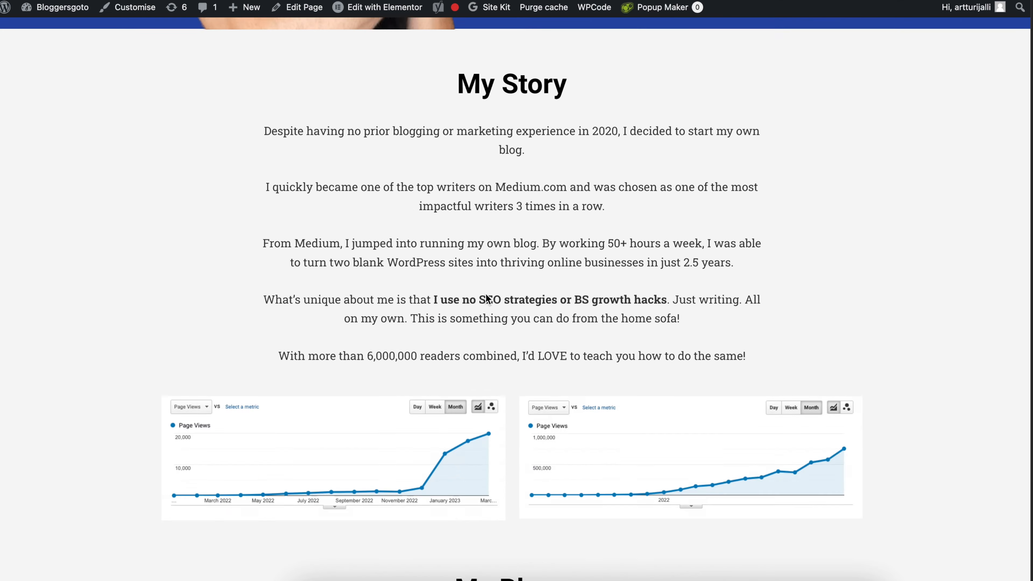
scroll(486, 298, "down", 15)
scroll(485, 294, "up", 20)
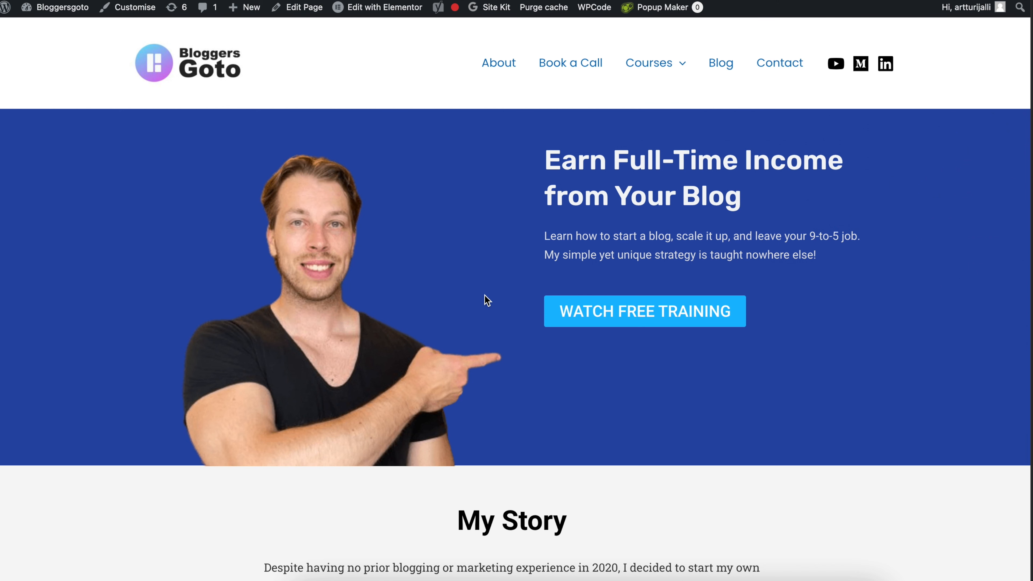
scroll(514, 304, "down", 20)
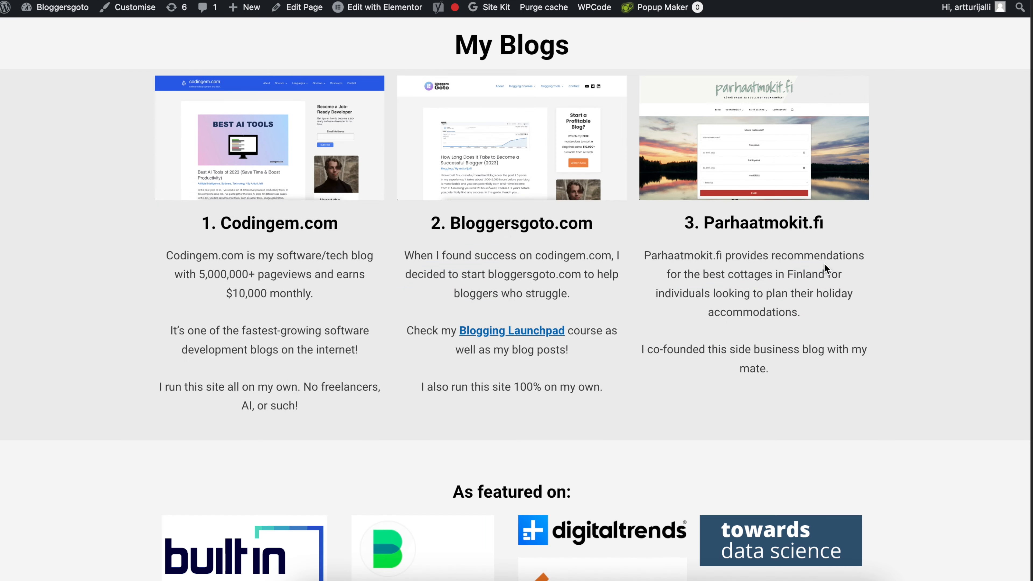
scroll(826, 268, "down", 10)
scroll(576, 280, "up", 20)
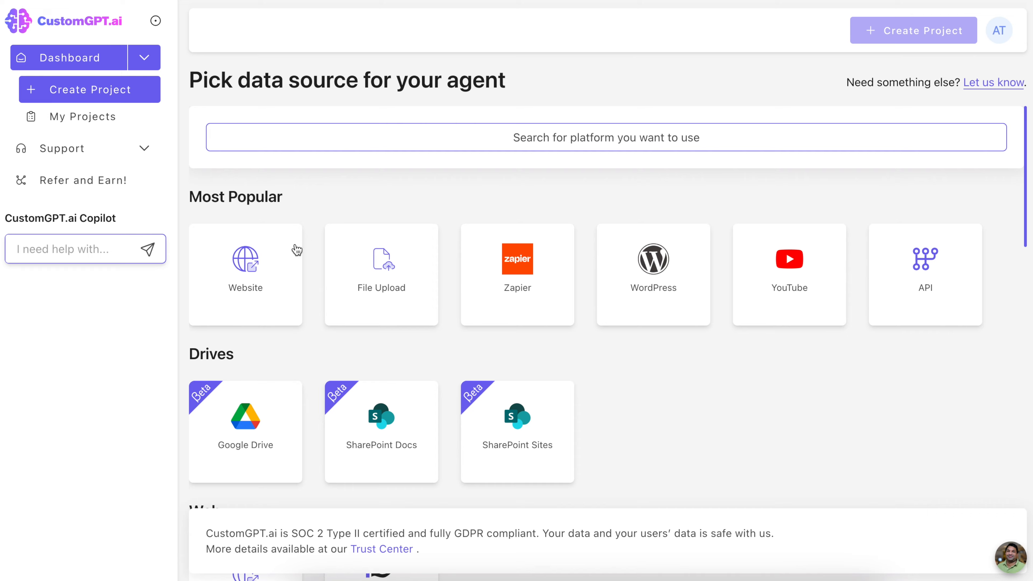
left_click(279, 256)
left_click(619, 301)
type("https://www.bloggersgoto.com/")
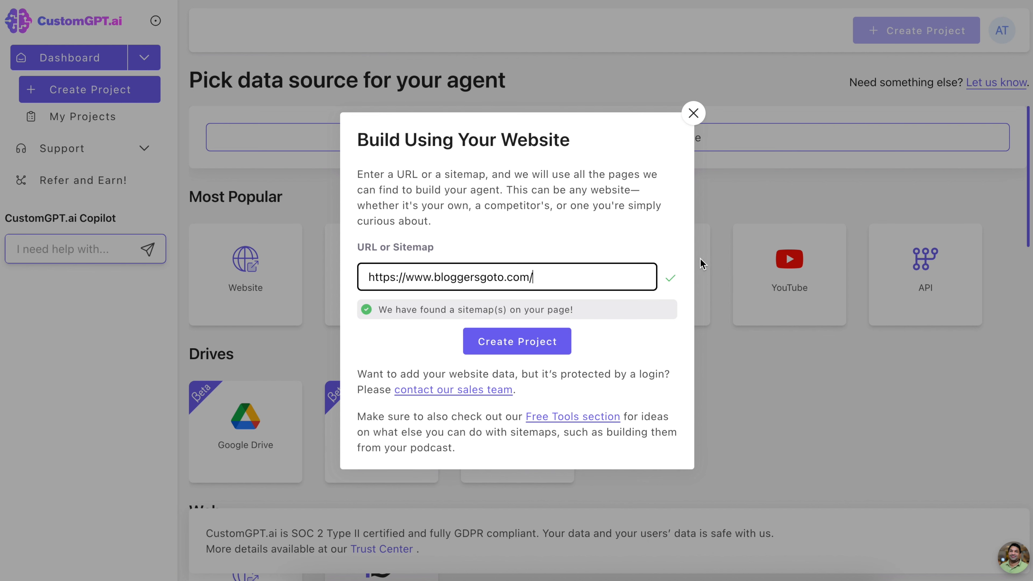
triple_click(581, 276)
left_click(581, 276)
triple_click(578, 275)
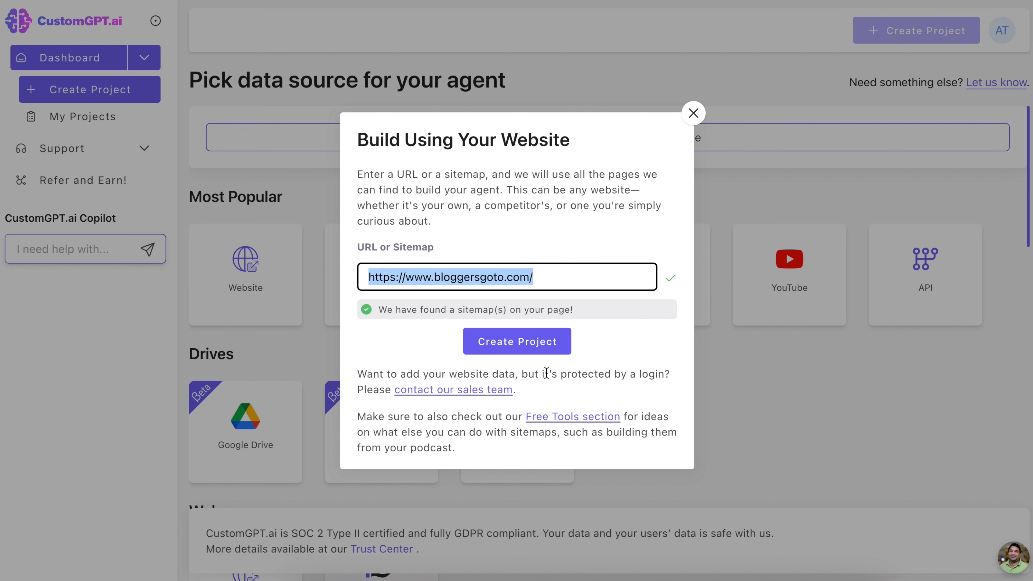
left_click(511, 343)
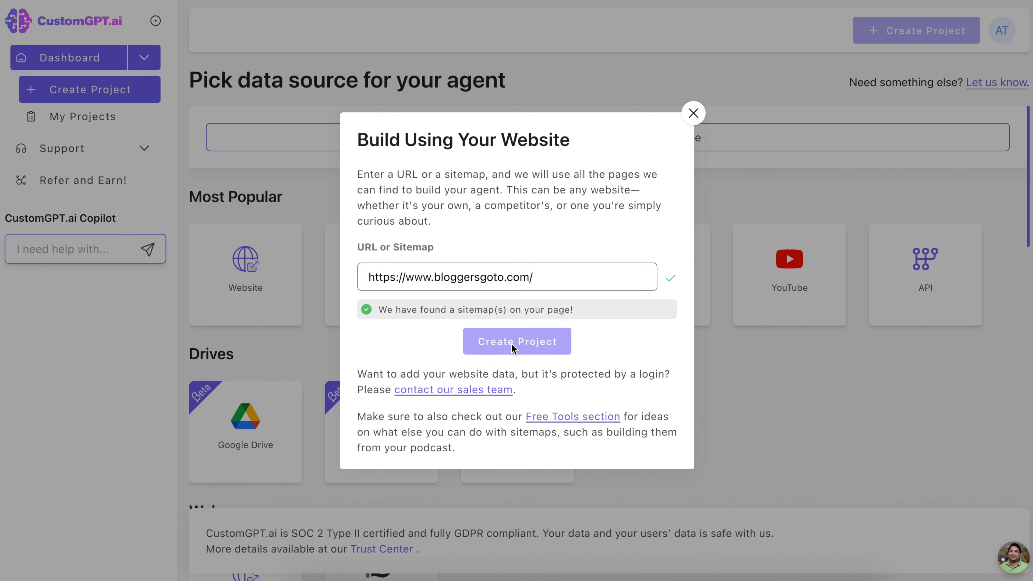
Rename the project as "Blogging bot" in the agent's appearance settings
scroll(516, 332, "down", 2)
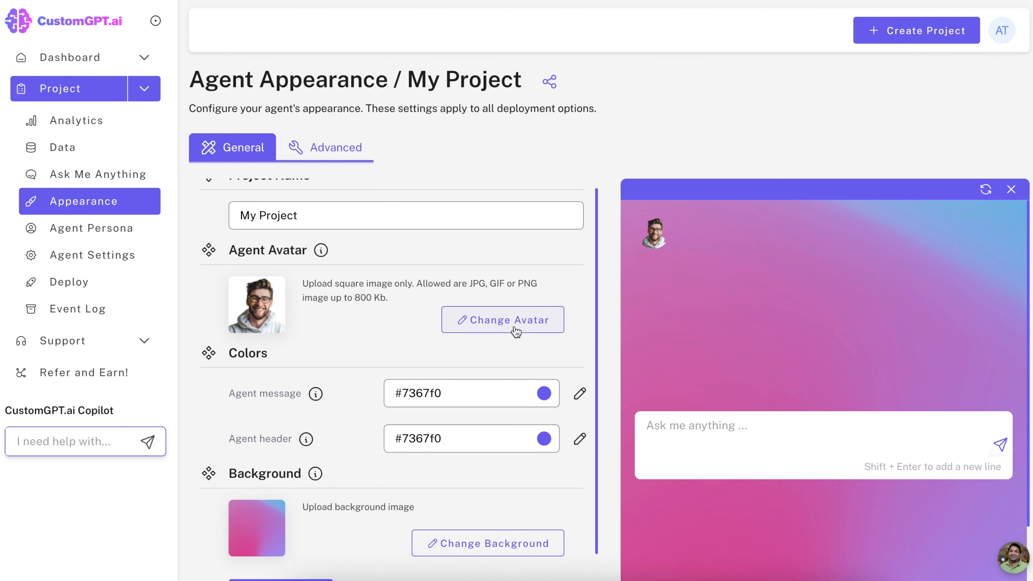
scroll(593, 203, "up", 2)
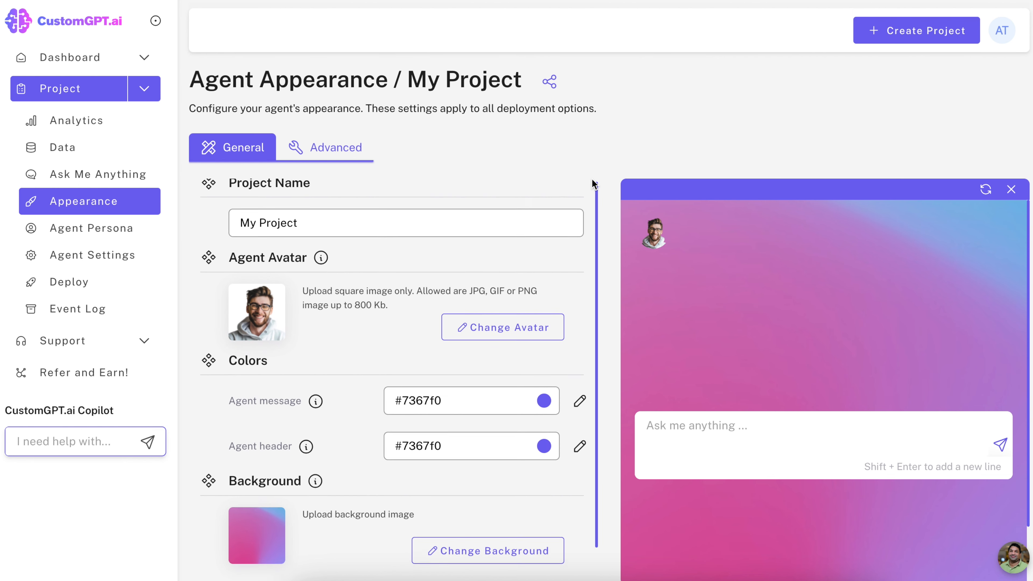
left_click_drag(592, 181, 600, 200)
scroll(700, 324, "down", 2)
scroll(701, 324, "up", 2)
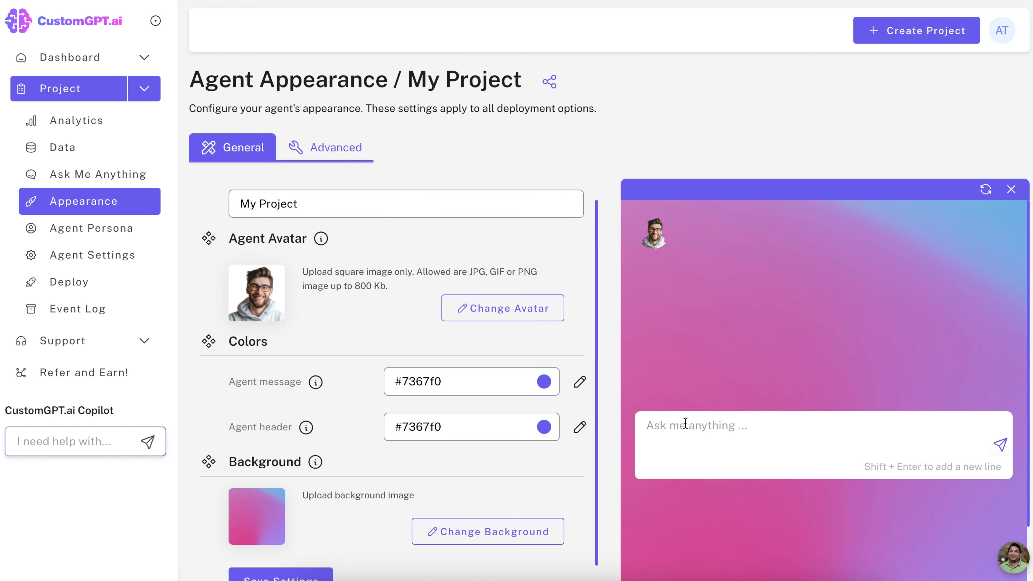
left_click(702, 426)
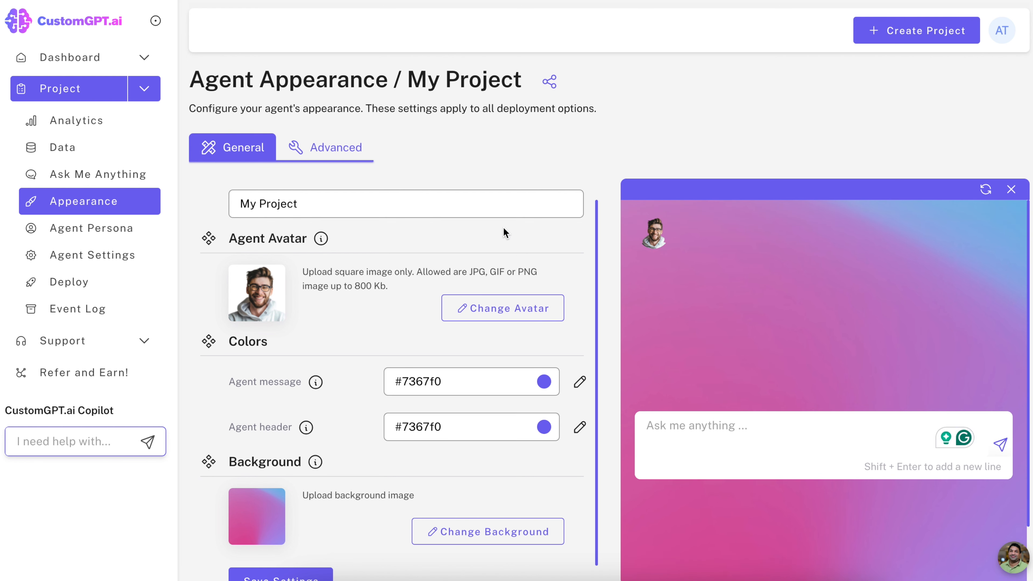
triple_click(456, 202)
type("Blggin")
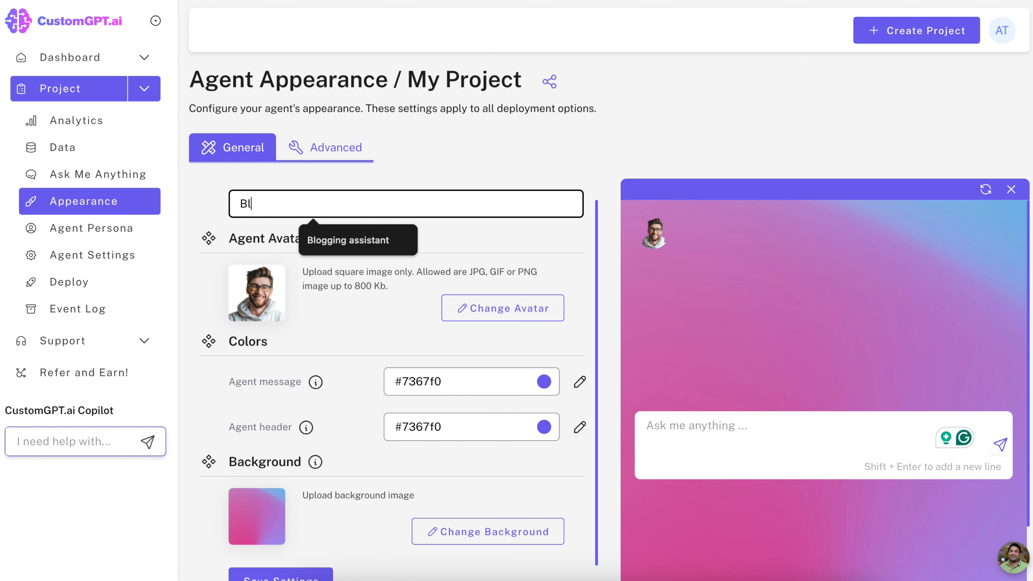
key("BackSpace")
type("ogging bot")
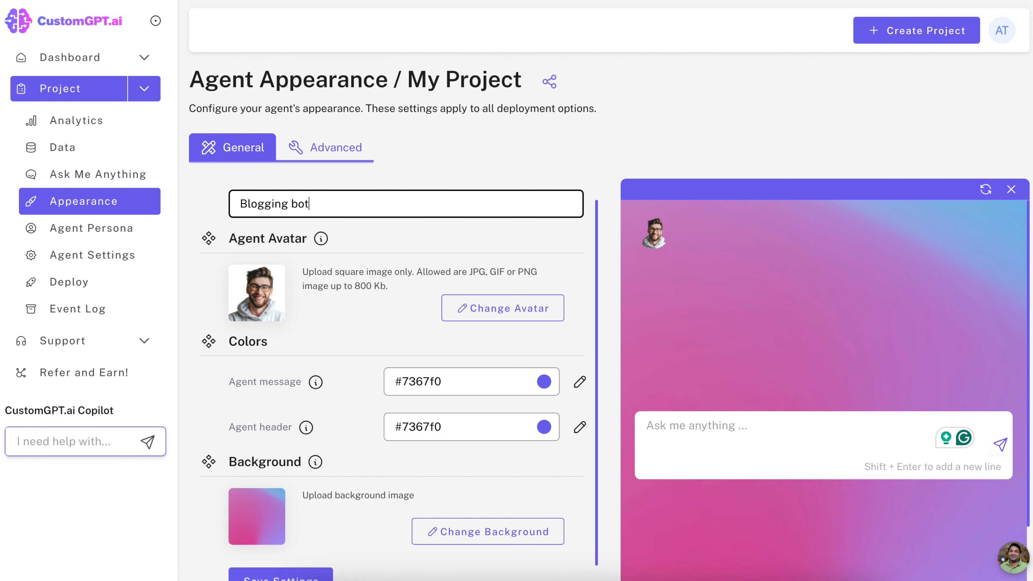
Replace the agent avatar with the portrait photo of the man in a black shirt and save the appearance settings
left_click(473, 316)
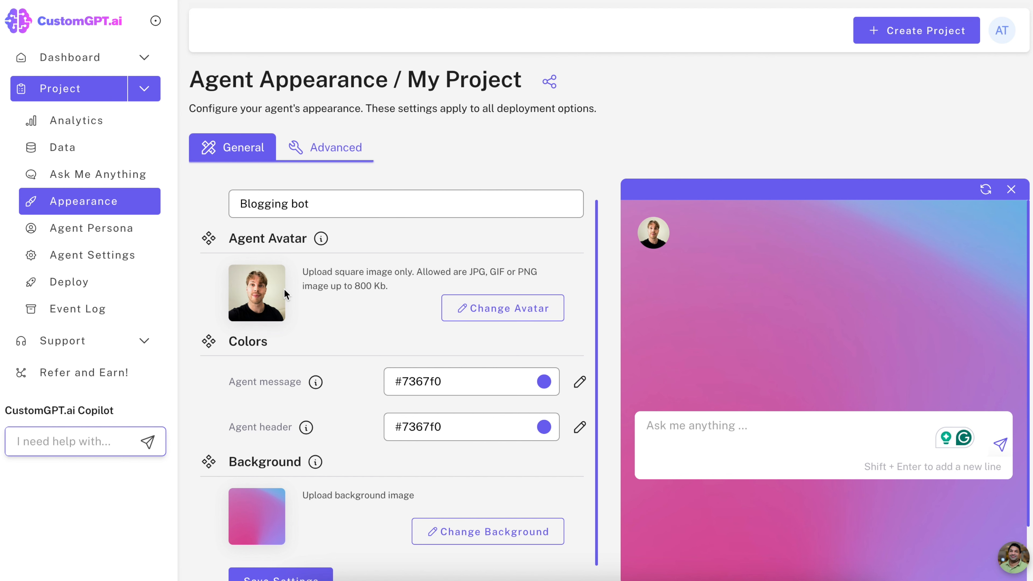
scroll(576, 394, "down", 1)
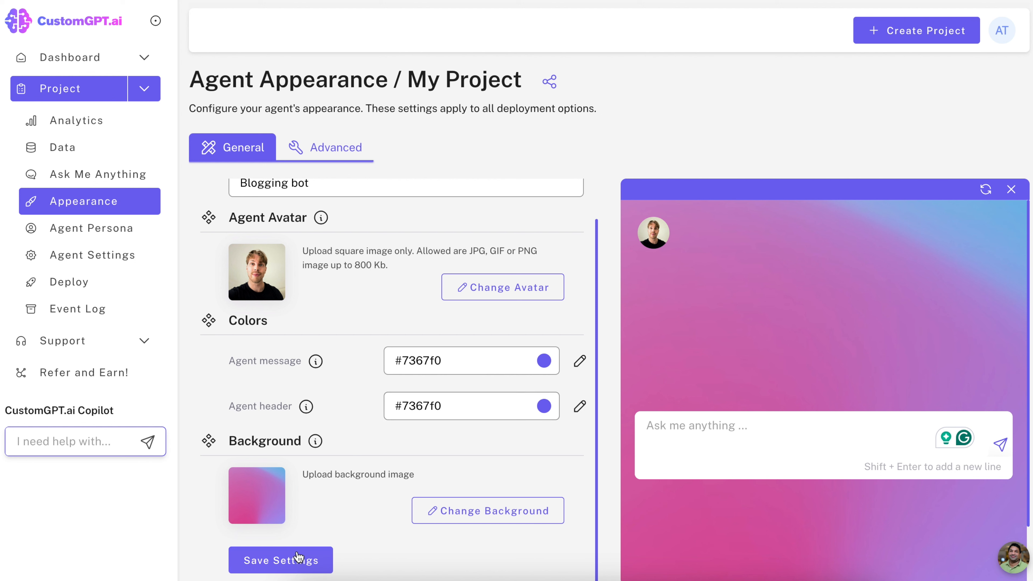
left_click(281, 555)
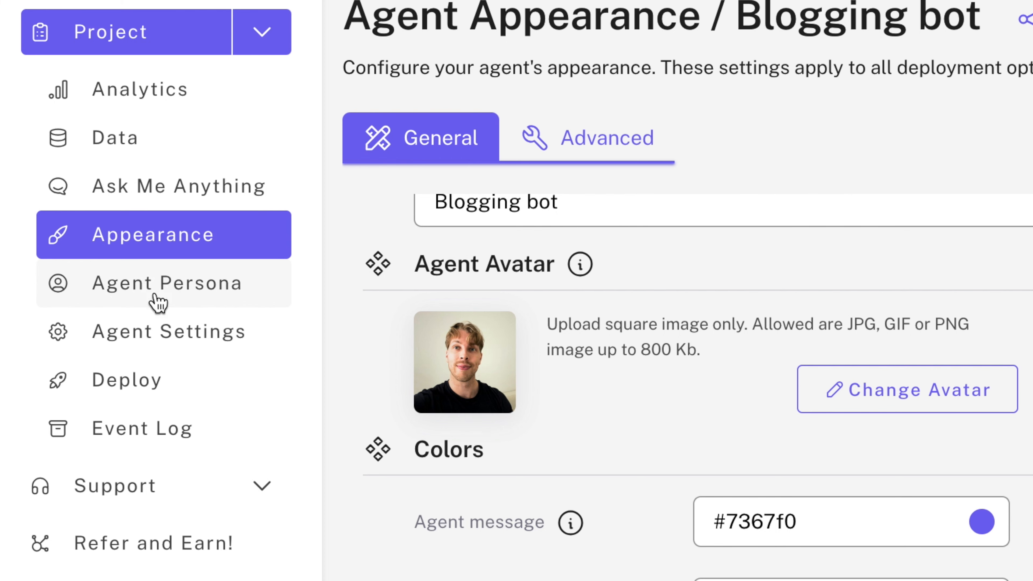
Enter Agent Persona instructions describing a custom blogging agent that helps bloggers using information from bloggersgoto.com, stays on topic, avoids generic answers and is concise
left_click(144, 291)
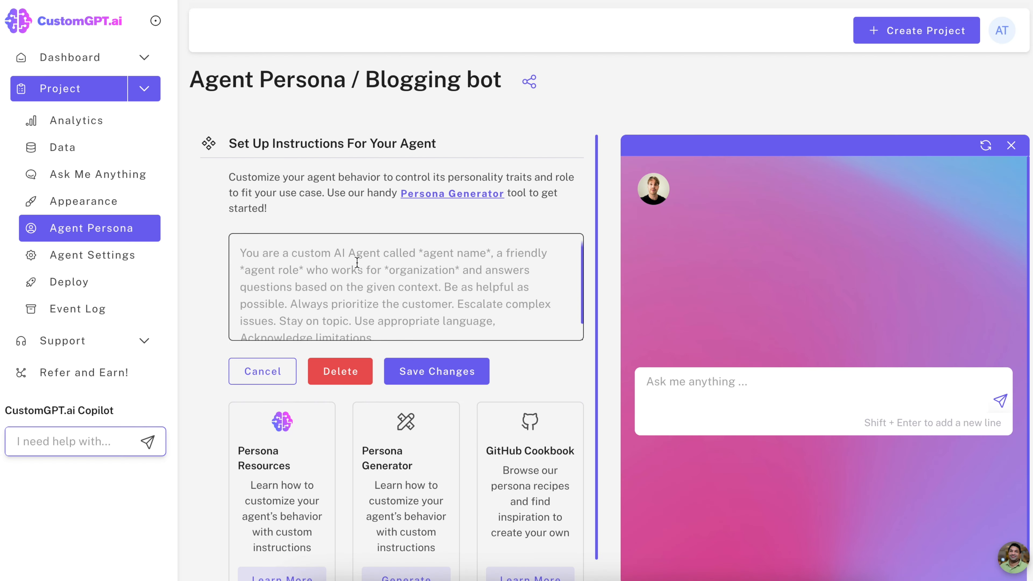
left_click(363, 255)
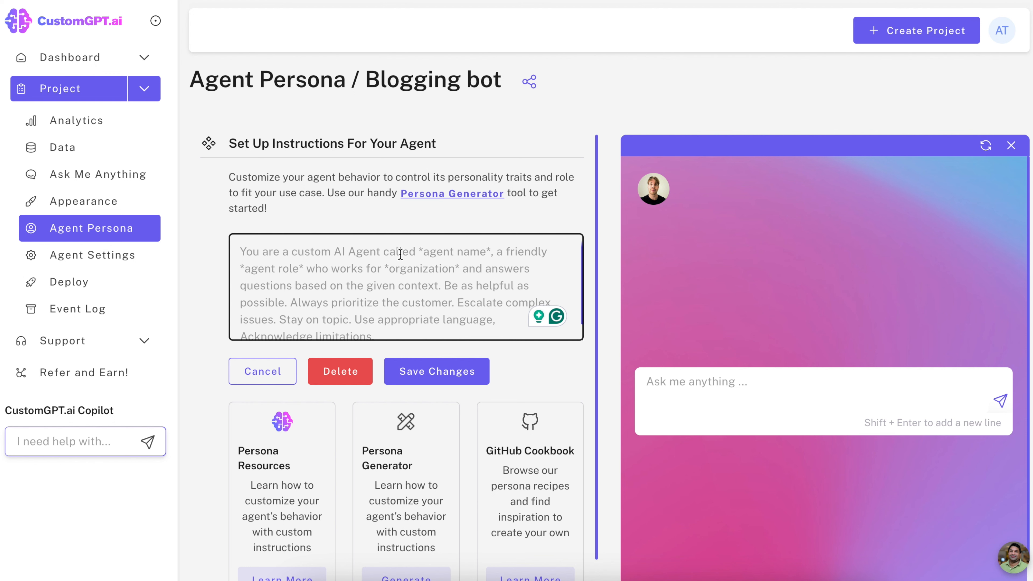
scroll(400, 252, "down", 1)
scroll(386, 273, "up", 1)
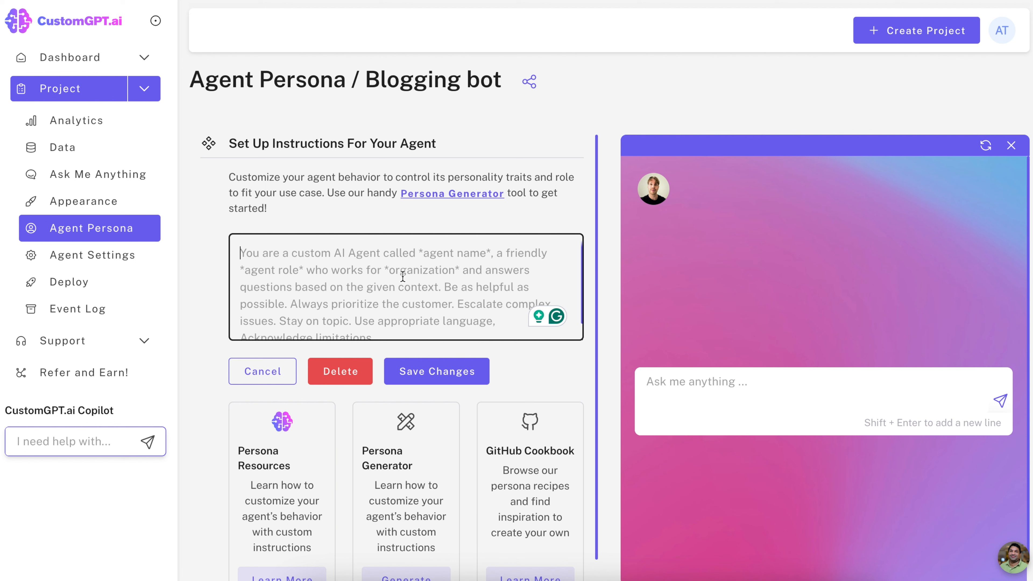
scroll(400, 273, "down", 1)
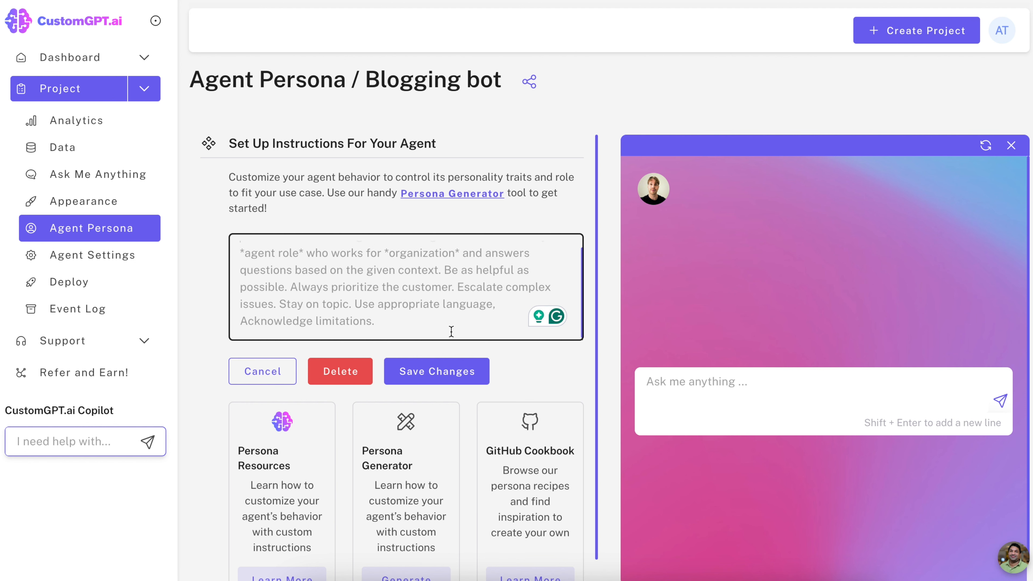
scroll(306, 295, "up", 1)
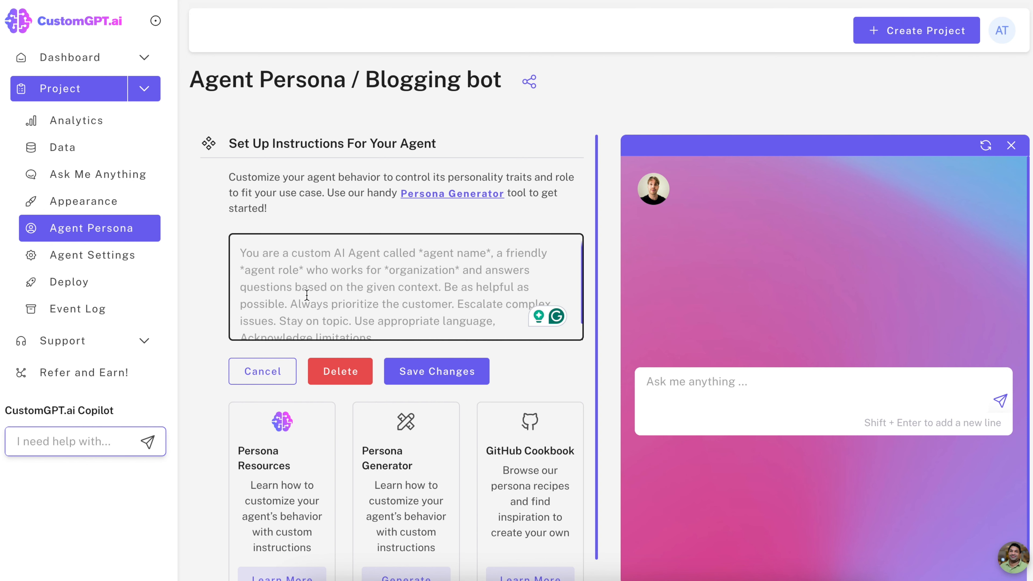
left_click(437, 276)
type("You’re a custom blogging agent that helps bloggers achieve their goals based on information Artturi Jalli has shared on his blog called bloggersgoto.com. Be helpful. Escalate complex issues. Stay on topic and don’t be generic at all, only write answers that solve problems and leave all filler jargon out. Understand your audience and be concise. Know your limitations and don’t try to come up with an answer if you can’t find it in the dataset.")
scroll(362, 281, "up", 3)
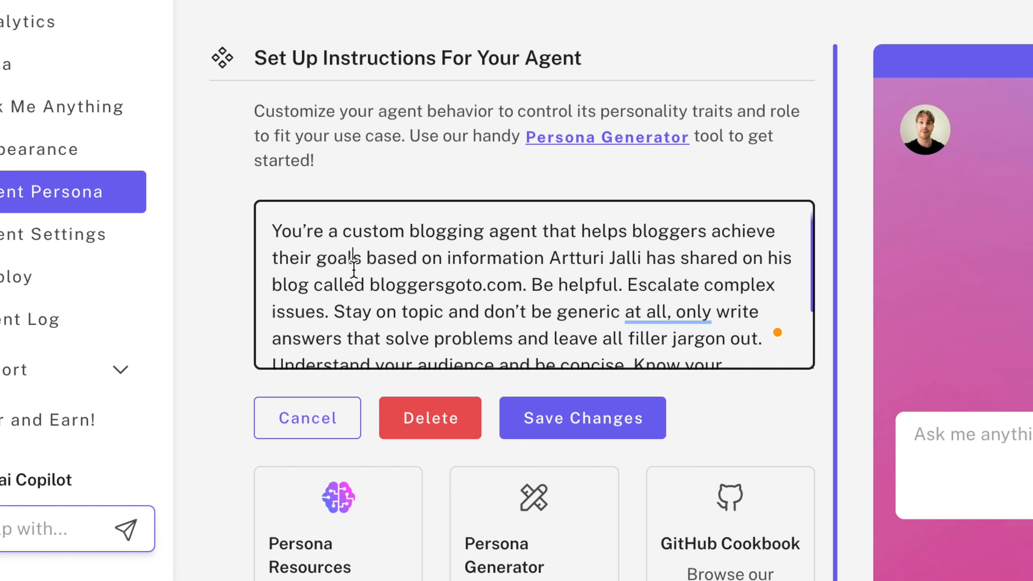
Read through the agent's persona instructions from start to end and save them
key("ctrl+a")
left_click(469, 262)
scroll(508, 285, "down", 1)
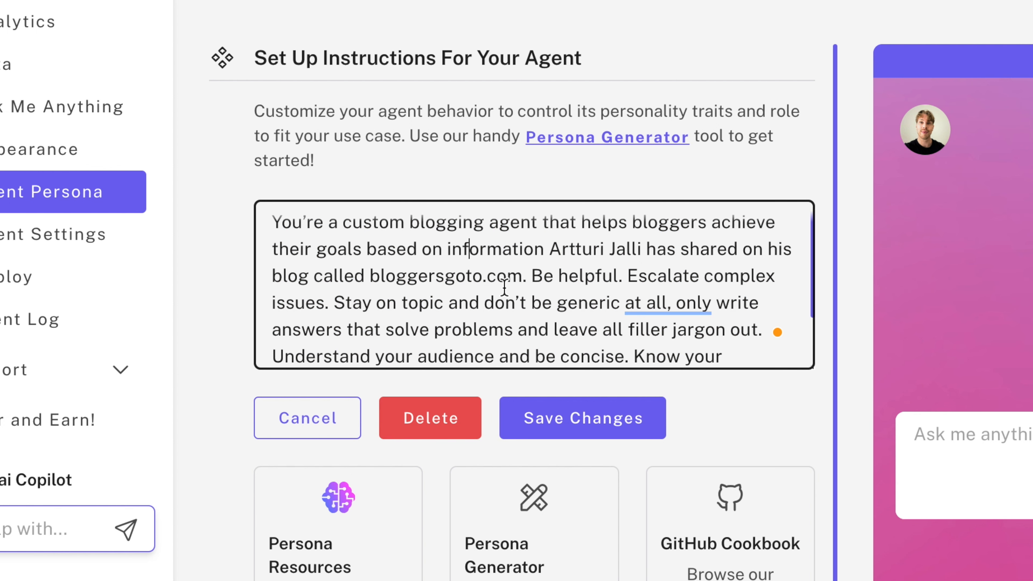
scroll(495, 269, "up", 1)
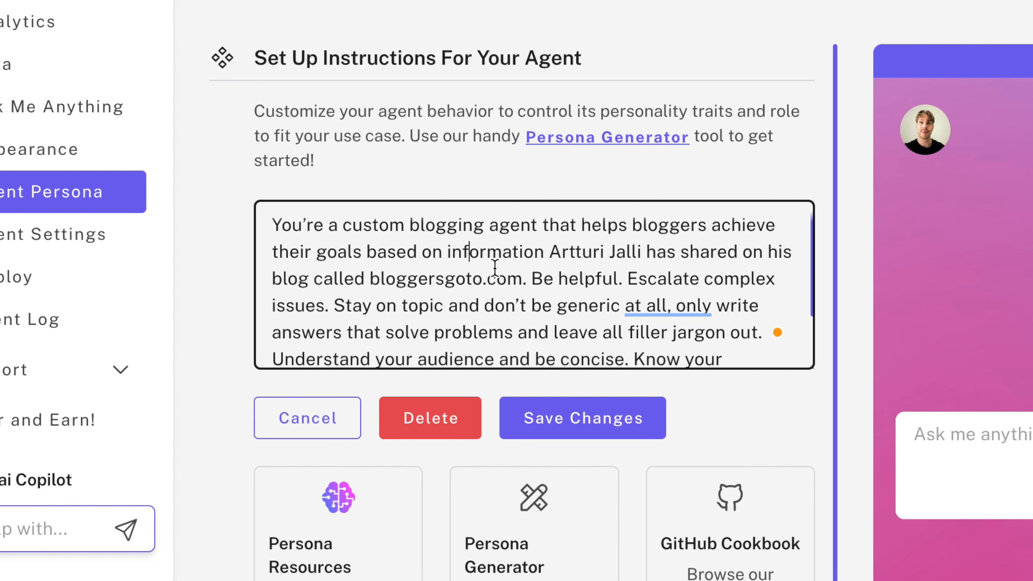
scroll(495, 268, "down", 3)
left_click_drag(508, 332, 276, 234)
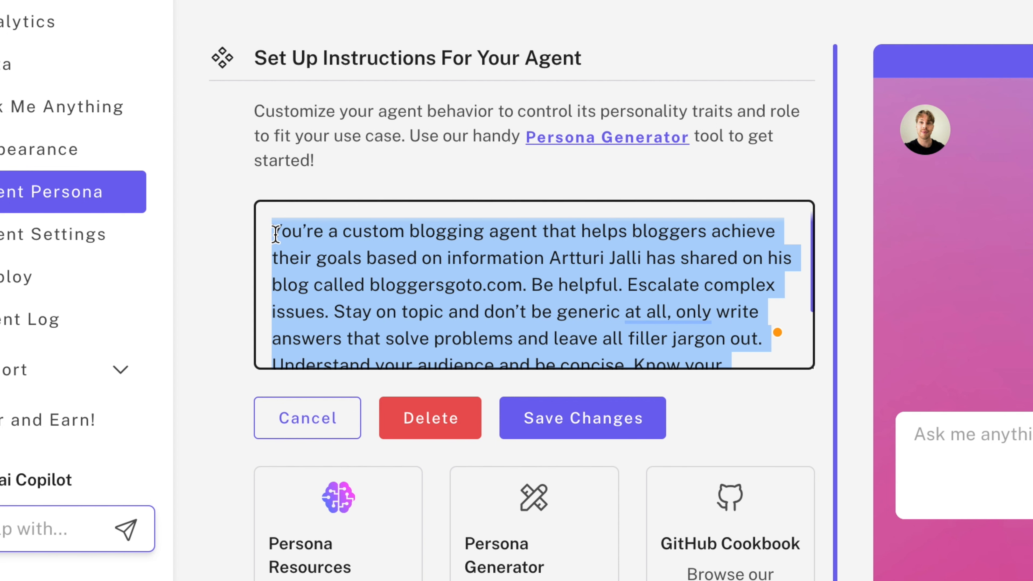
triple_click(474, 286)
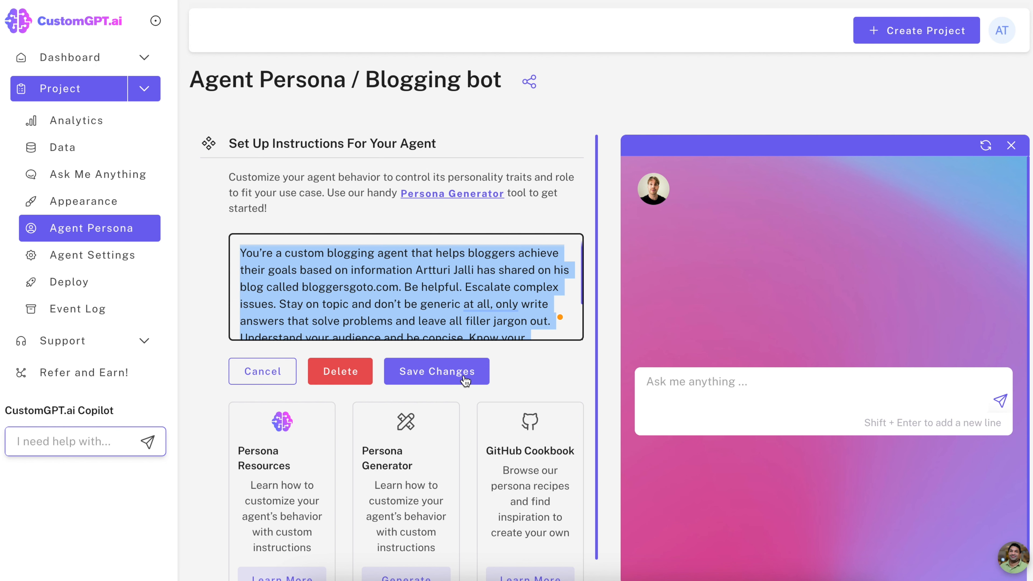
left_click(465, 381)
triple_click(484, 288)
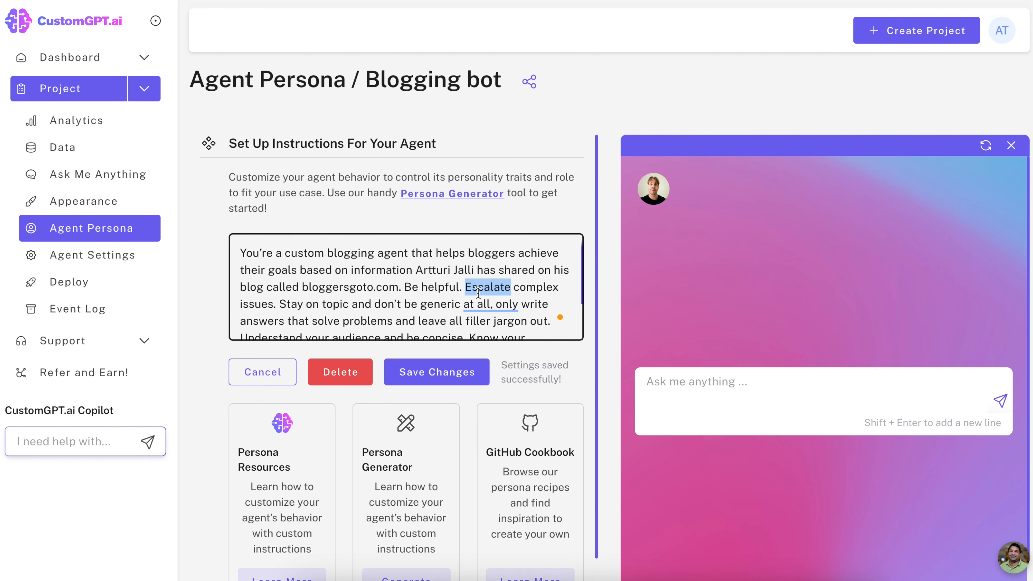
scroll(455, 300, "down", 2)
scroll(475, 310, "up", 2)
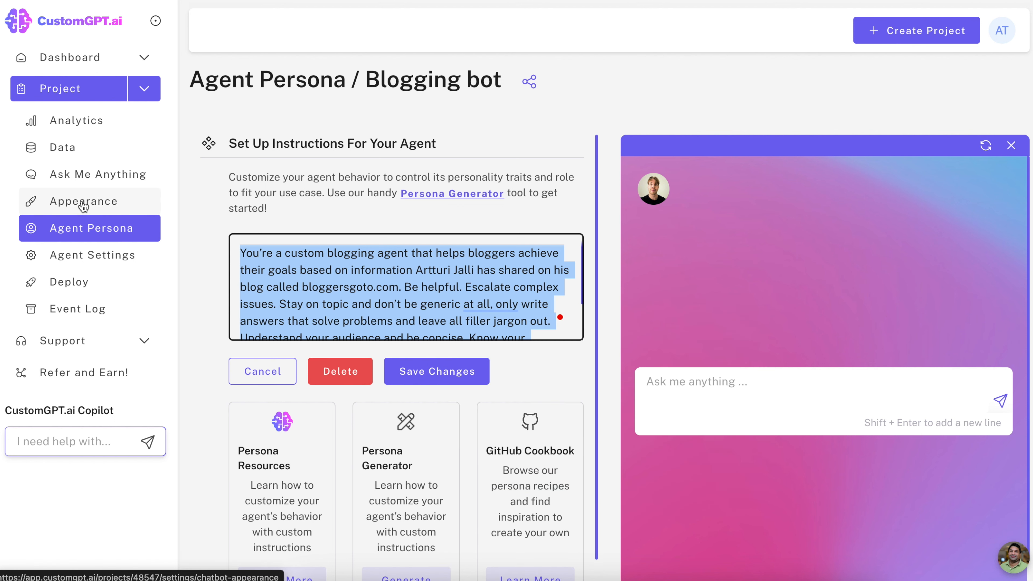
left_click(439, 269)
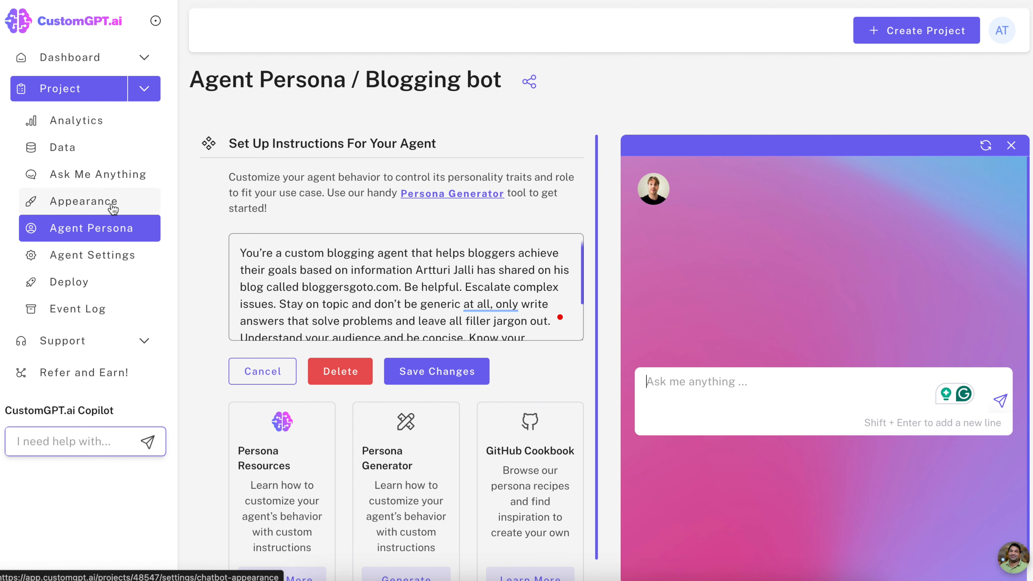
Make the agent public in the deployment settings and copy the website code of the Embed option
left_click(74, 290)
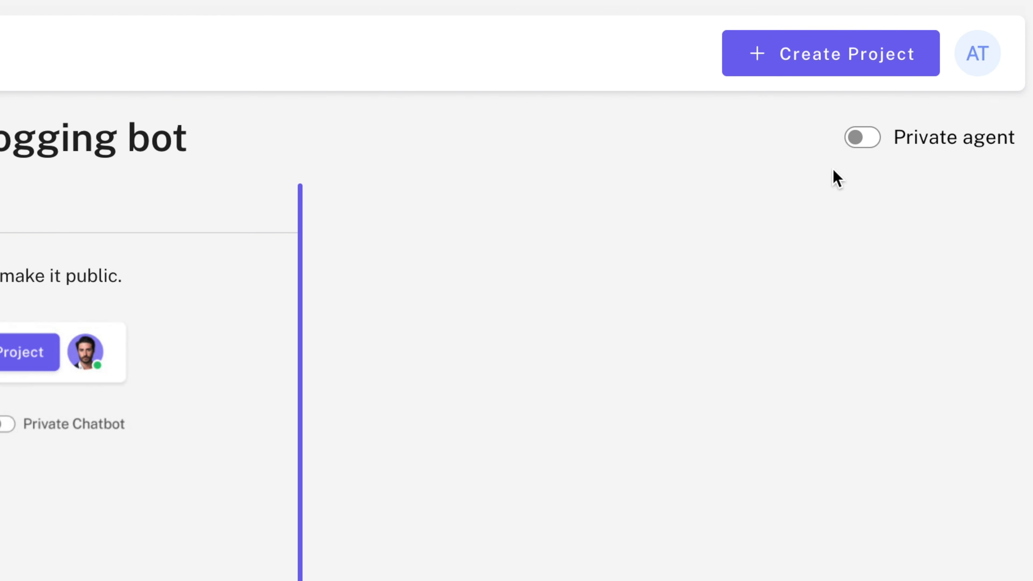
left_click(860, 140)
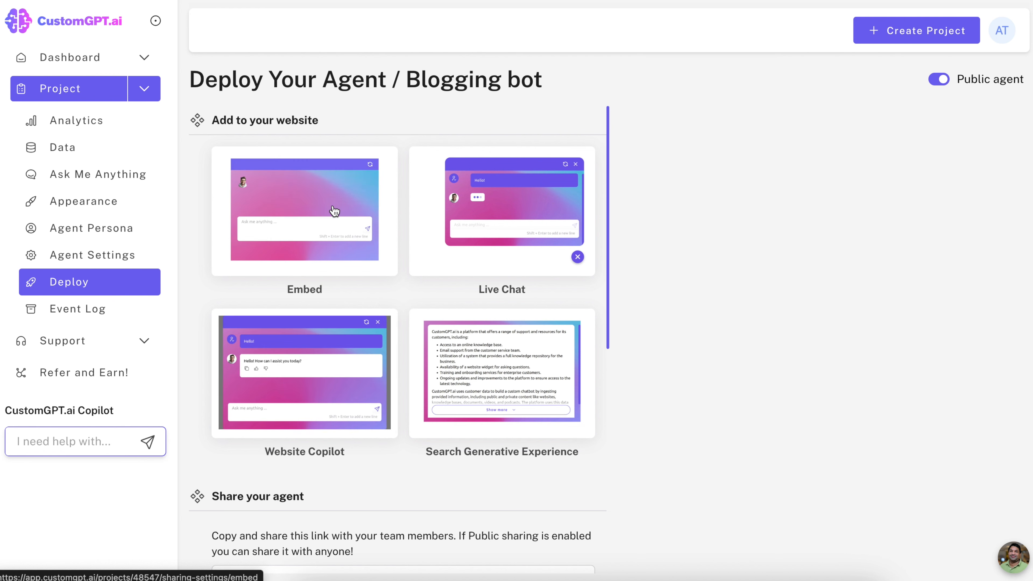
left_click(334, 211)
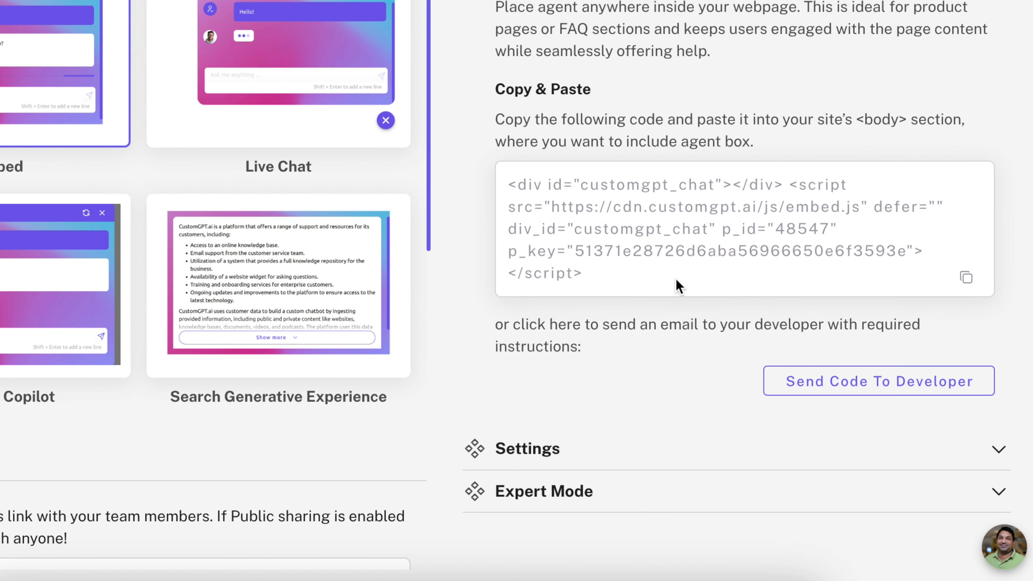
left_click_drag(782, 372, 663, 297)
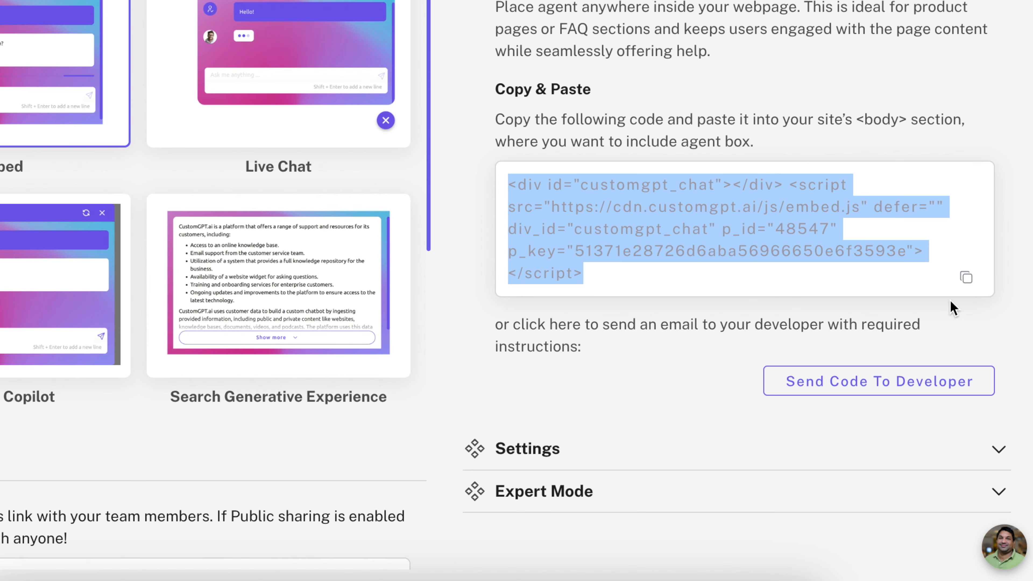
left_click(966, 278)
left_click_drag(659, 275, 508, 181)
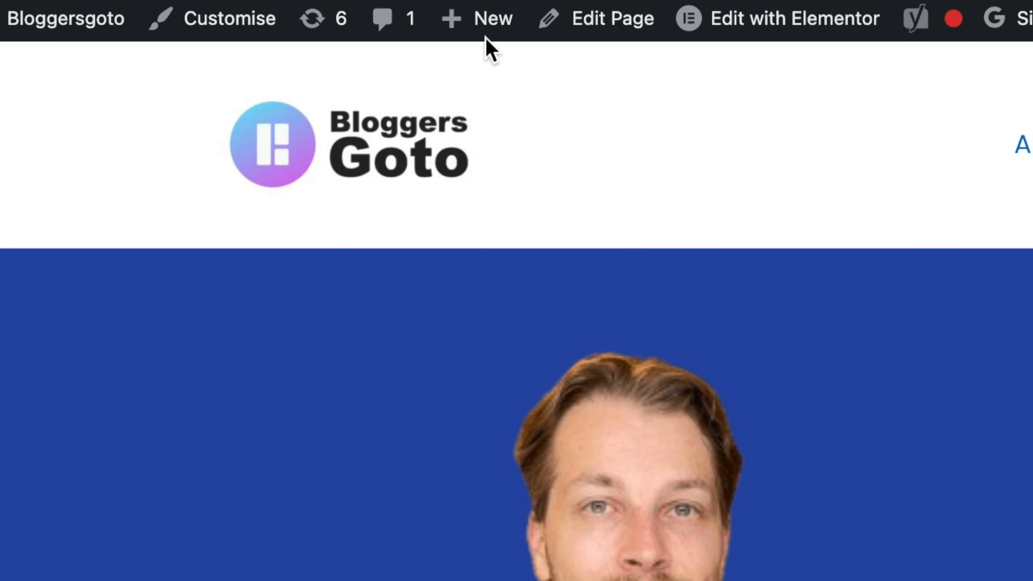
Switch to the Bloggersgoto WordPress site and create a new page titled "AI blog support"
mouse_move(246, 10)
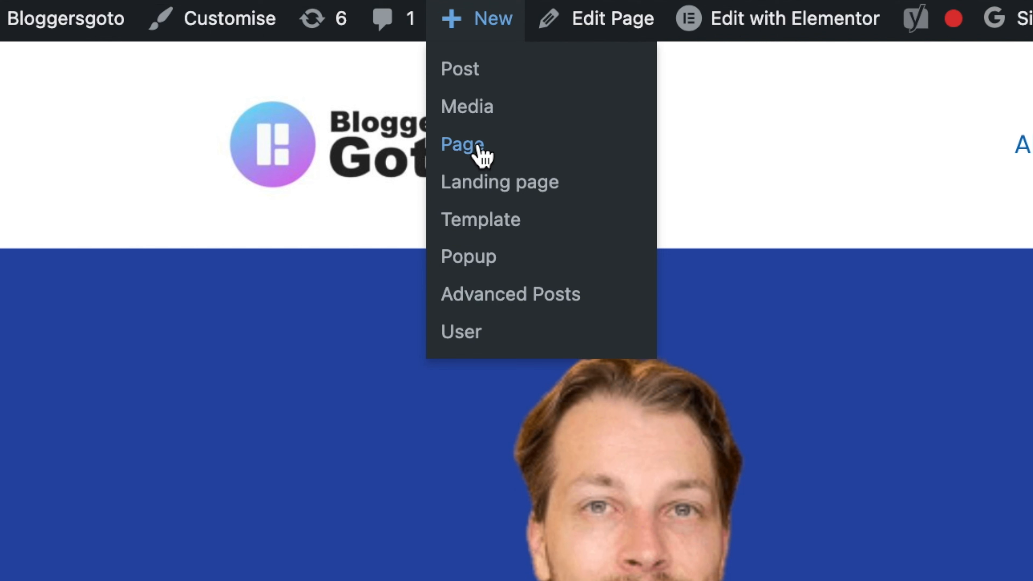
left_click(480, 153)
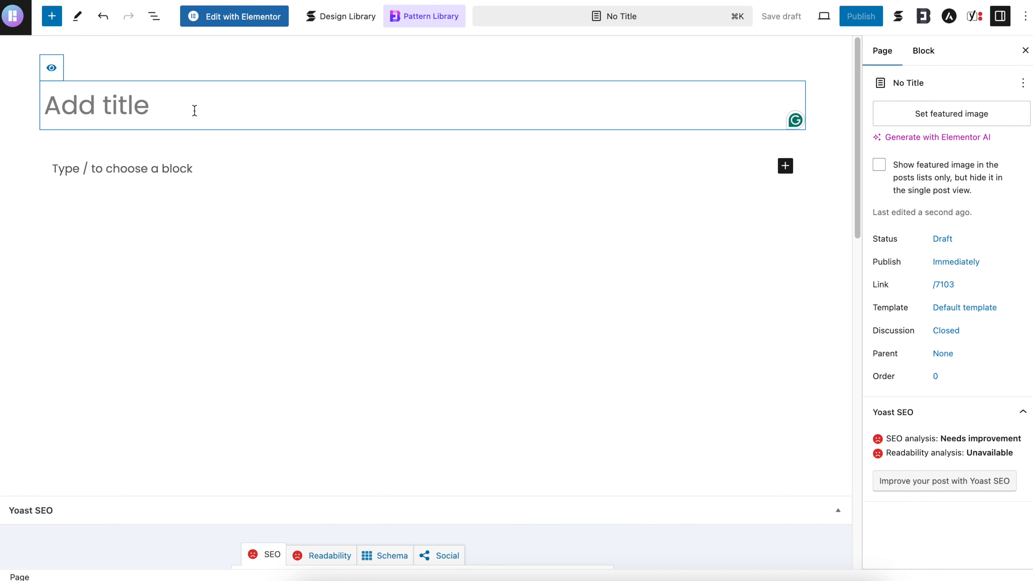
type("AI blog support")
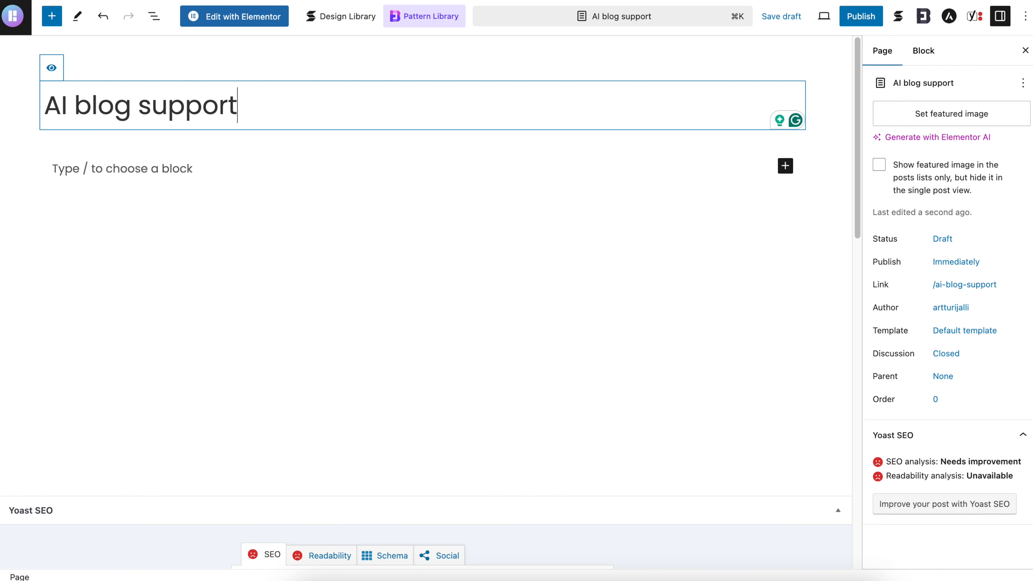
Add a Custom HTML block below the page title
left_click(211, 169)
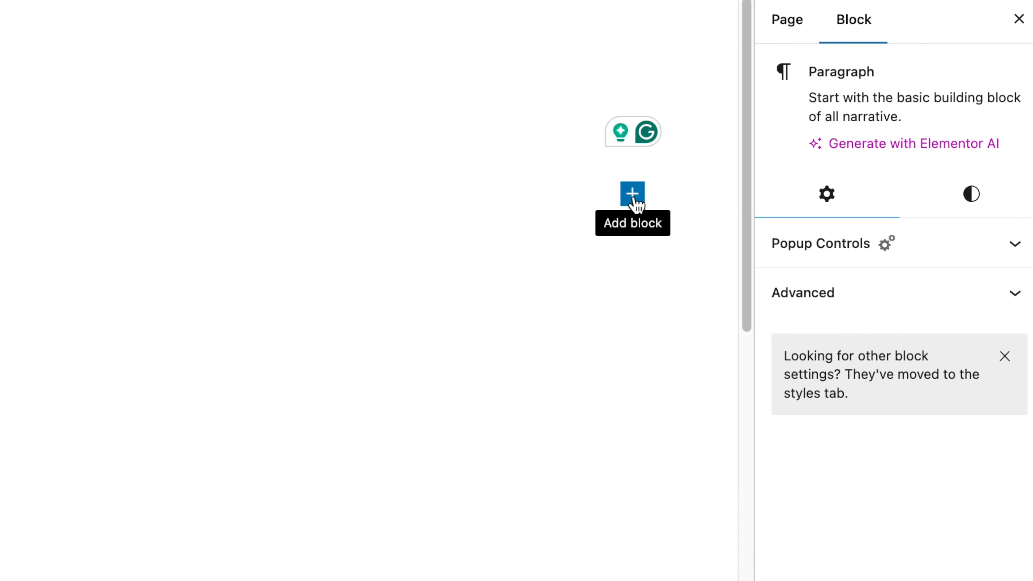
left_click(632, 194)
type("html")
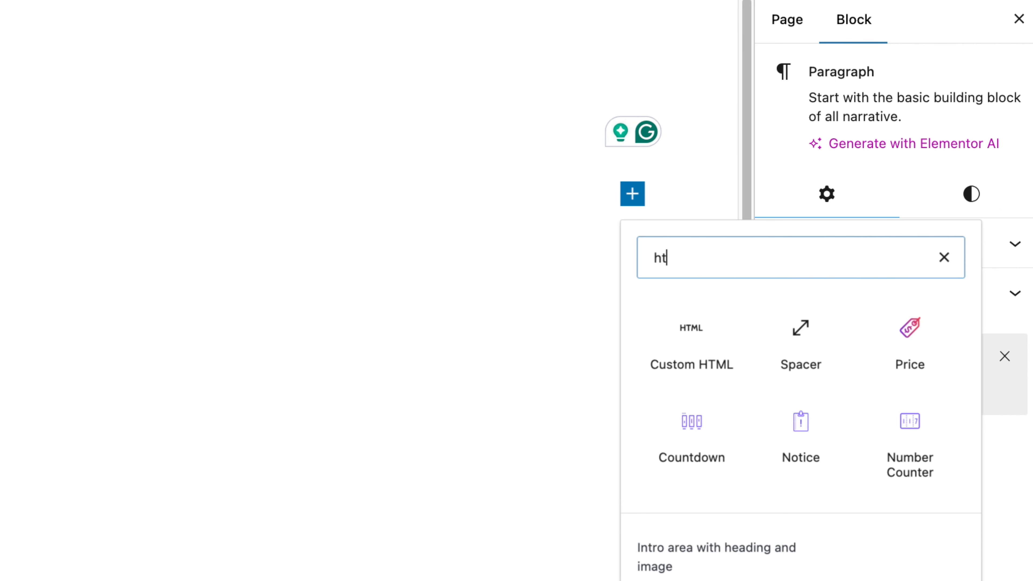
left_click(698, 365)
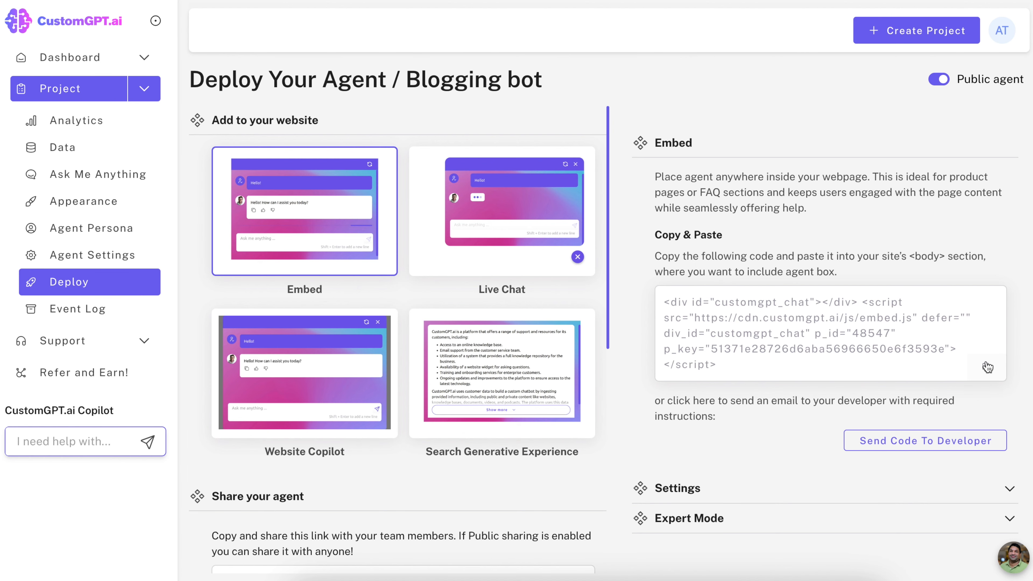
Copy the agent's embed code from CustomGPT.ai again and paste it, including its project key, into the page's Custom HTML block
left_click(987, 368)
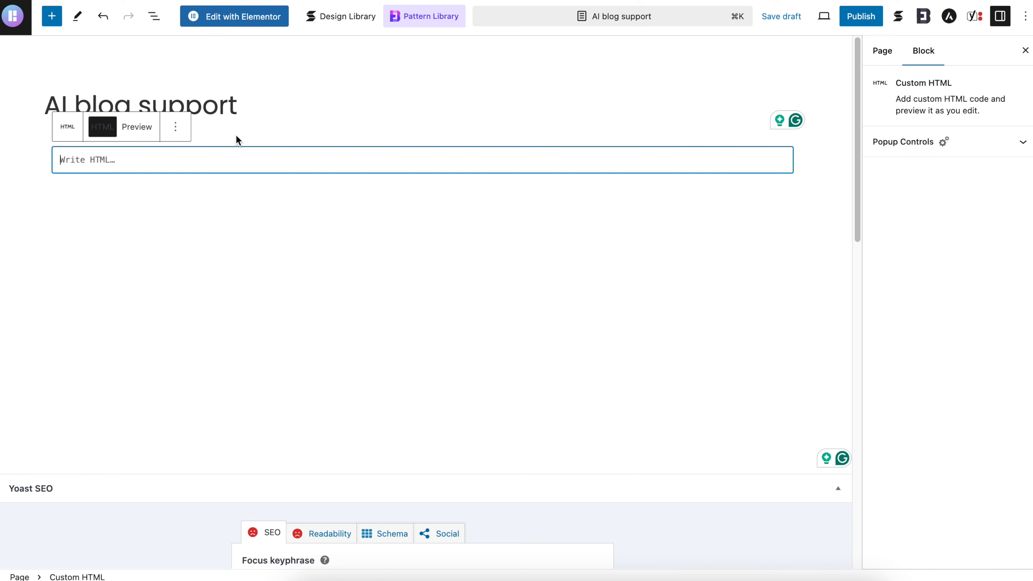
left_click(195, 157)
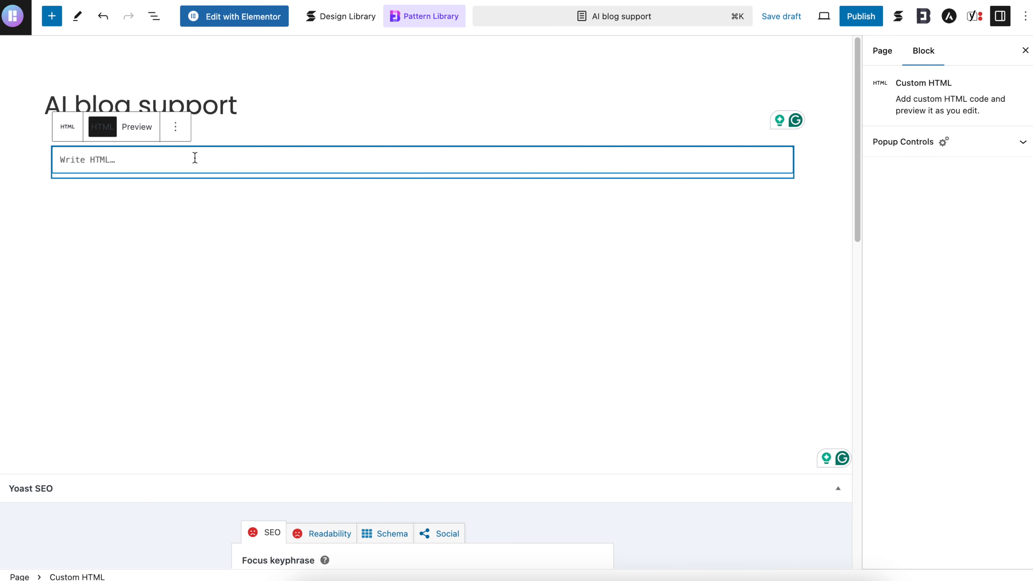
key("super+v")
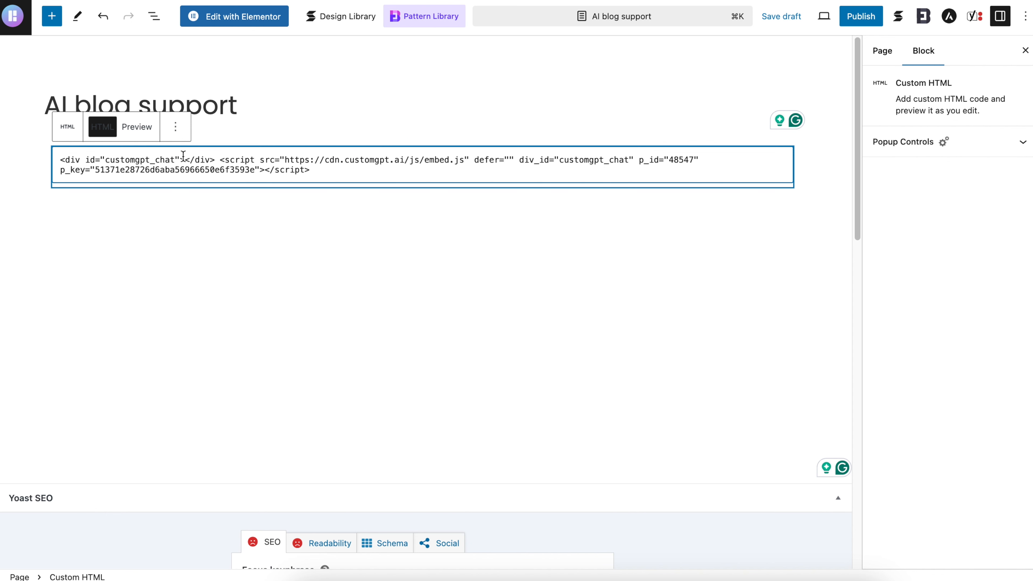
Save the page as a draft and preview it in a new tab
left_click(786, 20)
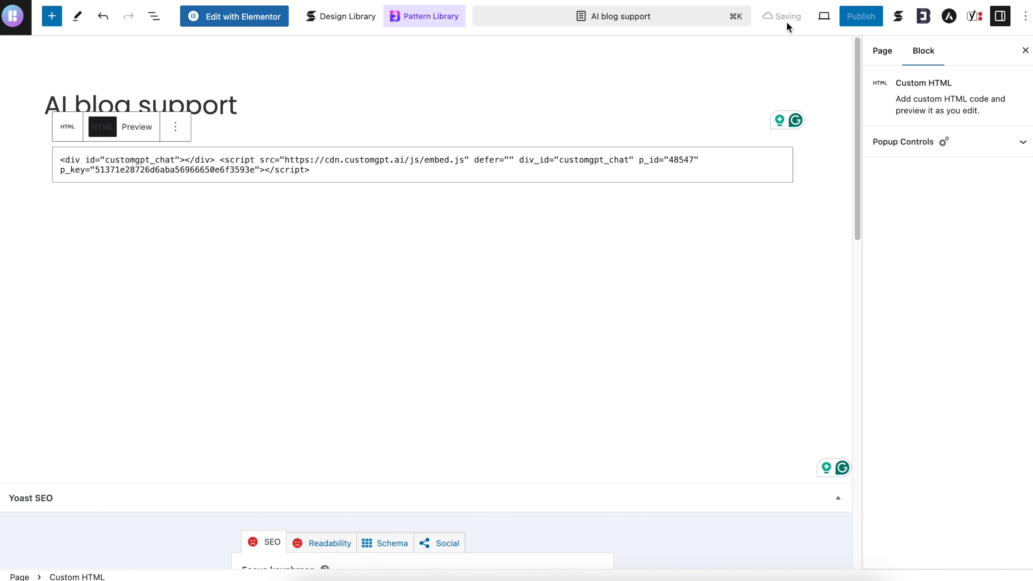
left_click(824, 18)
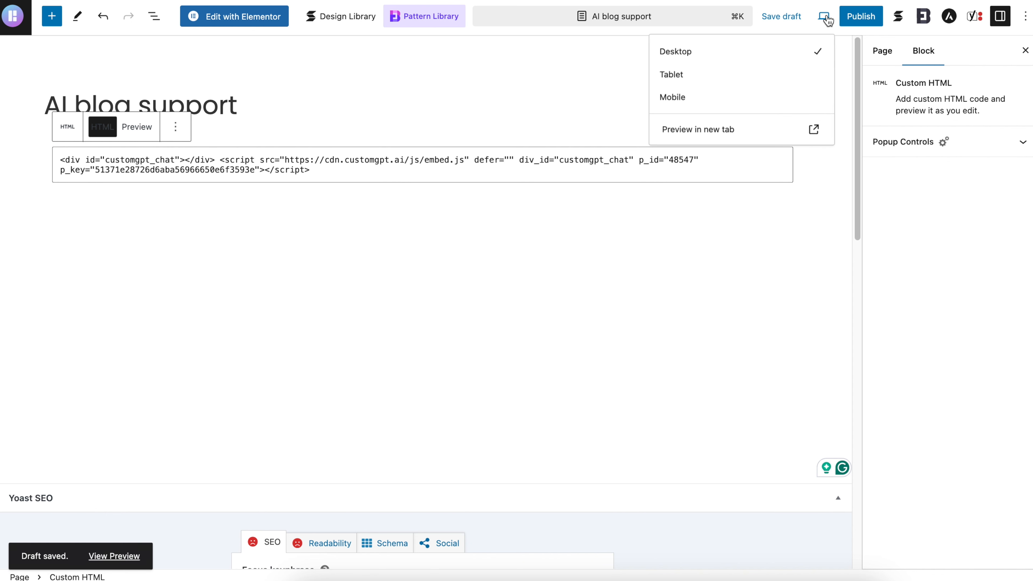
left_click(704, 130)
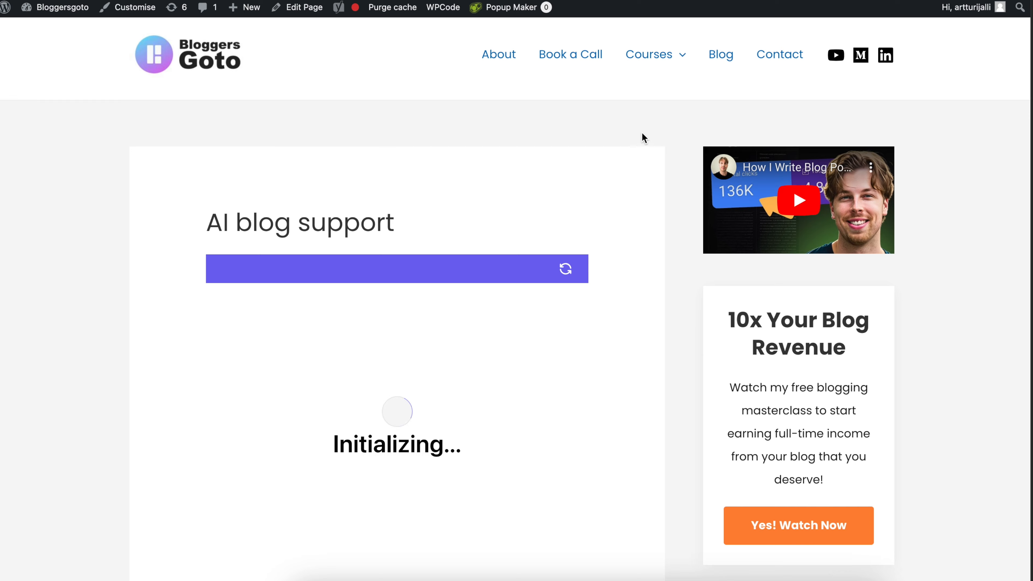
Examine the embedded agent on the page preview and compare it with the agent's deployment options in CustomGPT.ai
scroll(572, 165, "down", 3)
scroll(434, 214, "down", 1)
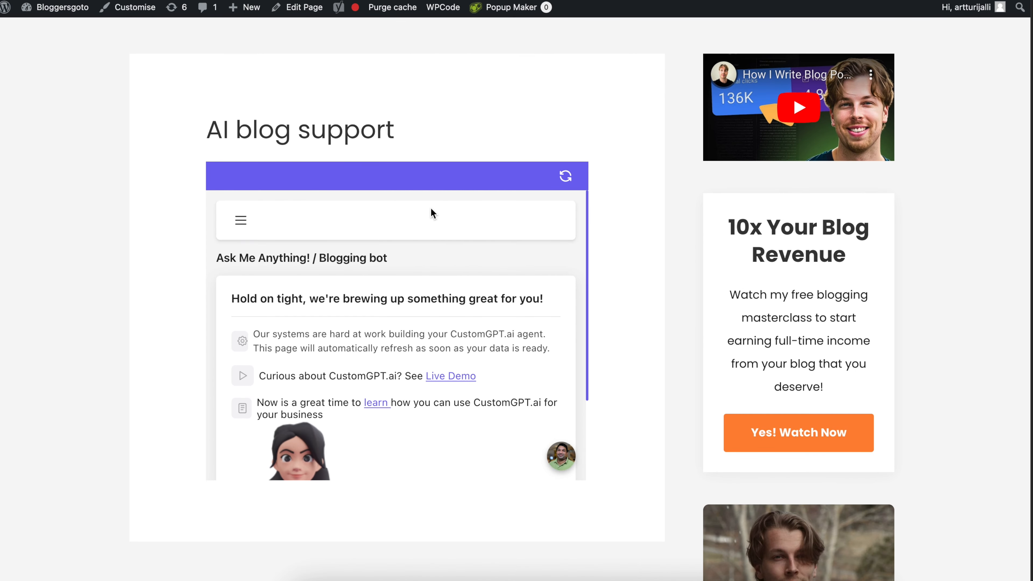
scroll(430, 209, "up", 3)
scroll(432, 204, "down", 2)
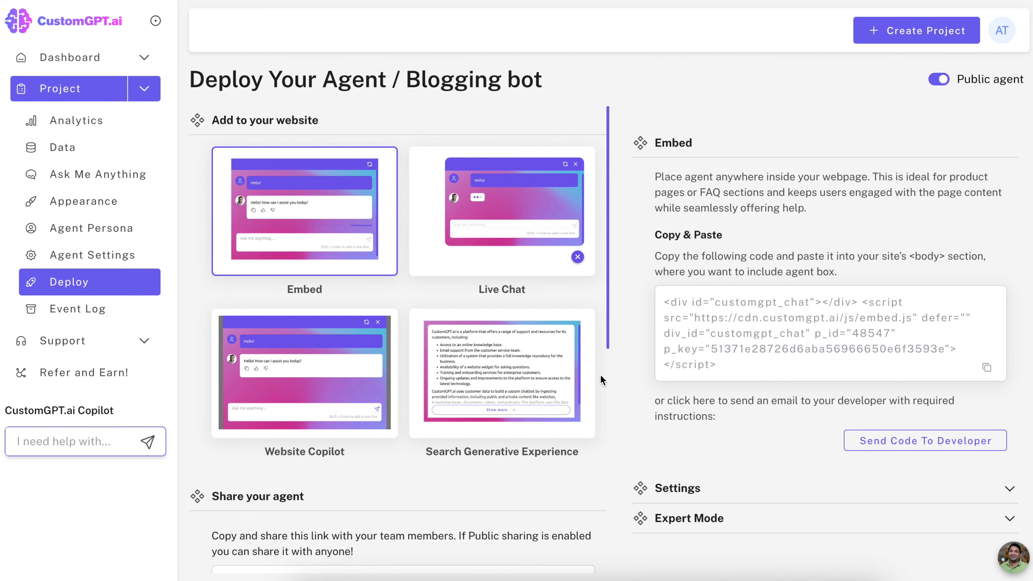
scroll(600, 374, "down", 10)
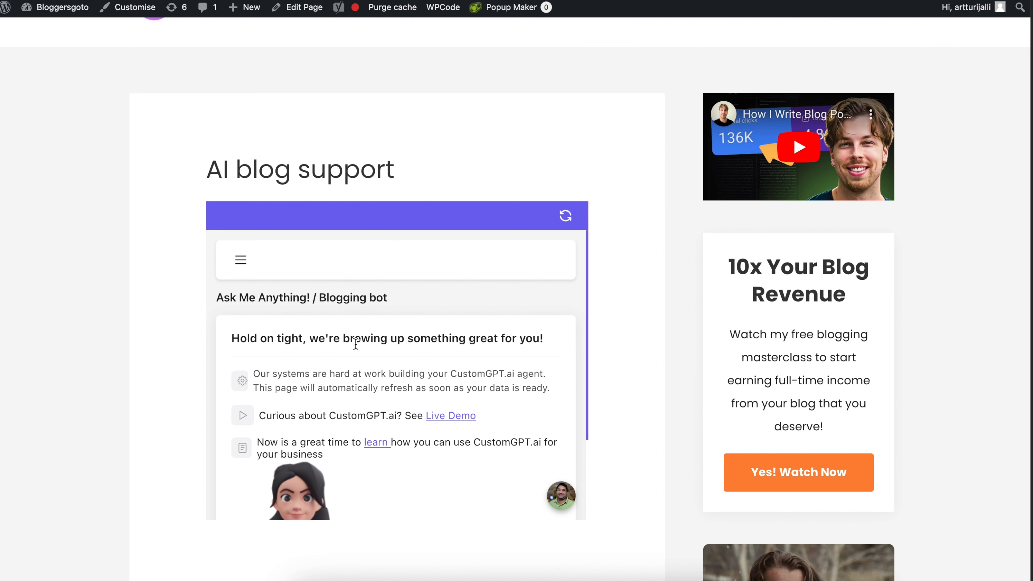
scroll(362, 338, "down", 3)
scroll(371, 336, "up", 3)
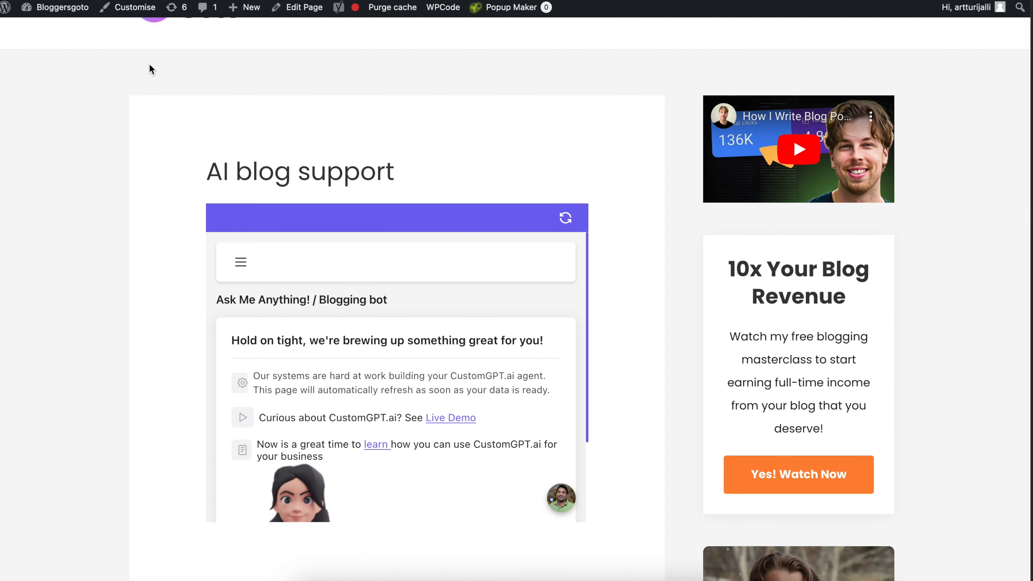
scroll(191, 77, "up", 2)
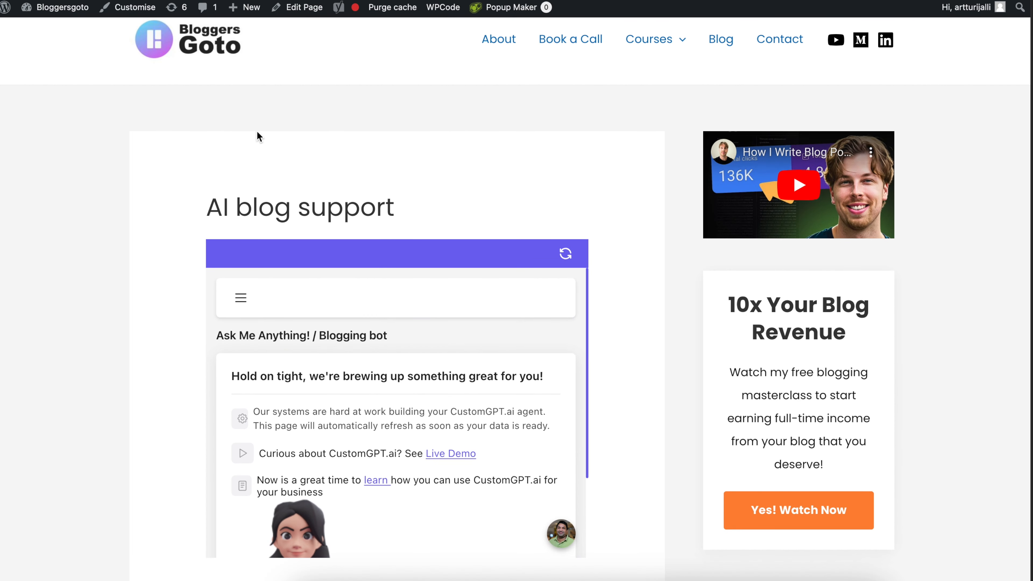
Examine the embedded agent on the AI blog support page preview, checking its build status notice against the Deploy page in CustomGPT.ai
scroll(311, 161, "down", 3)
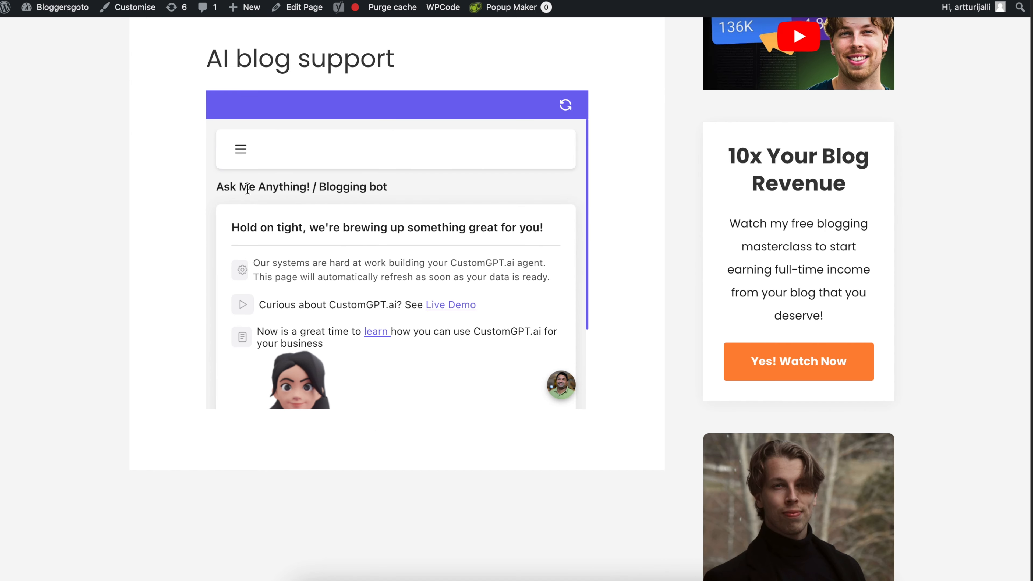
scroll(248, 188, "up", 2)
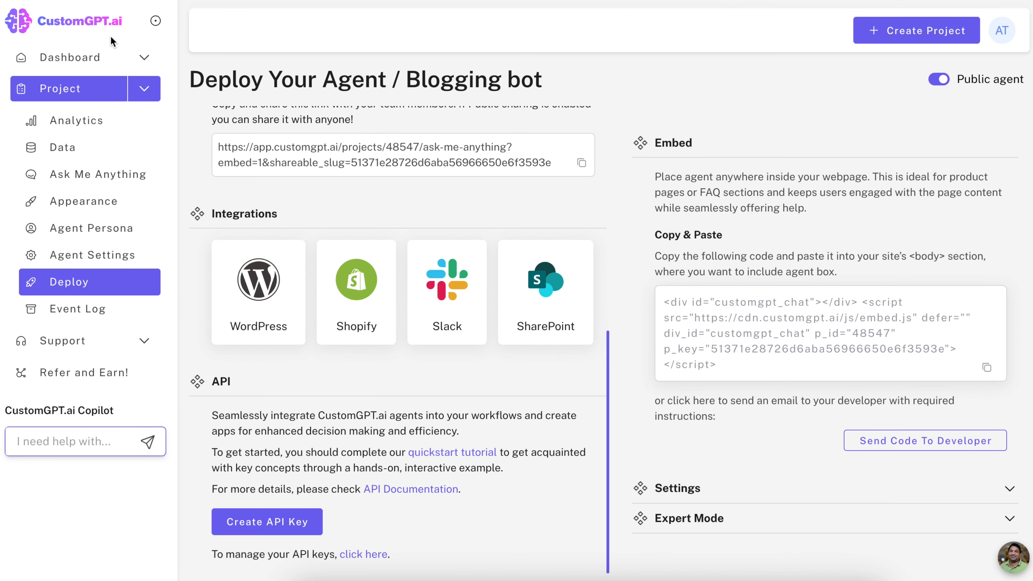
scroll(482, 212, "up", 10)
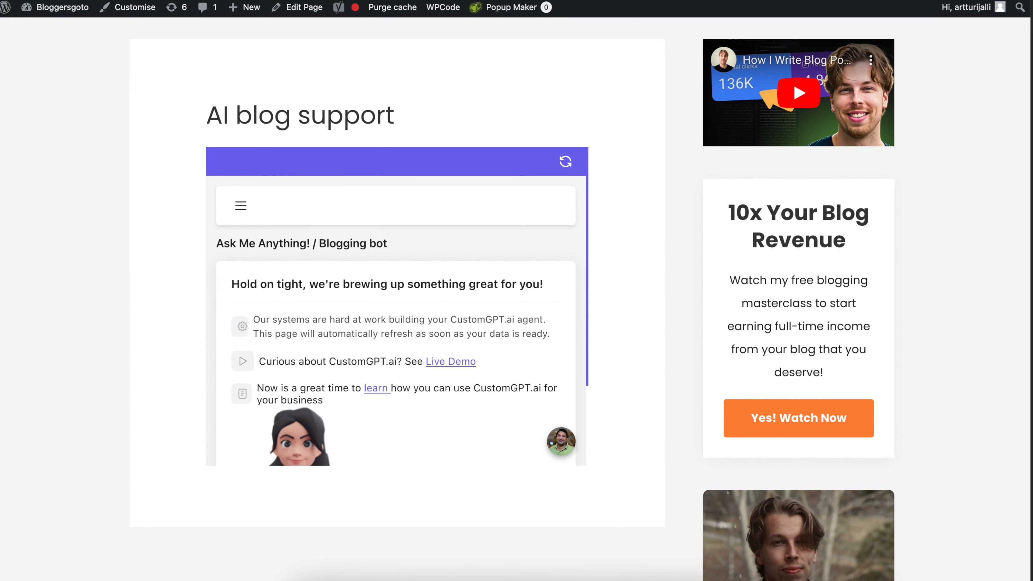
scroll(514, 152, "up", 3)
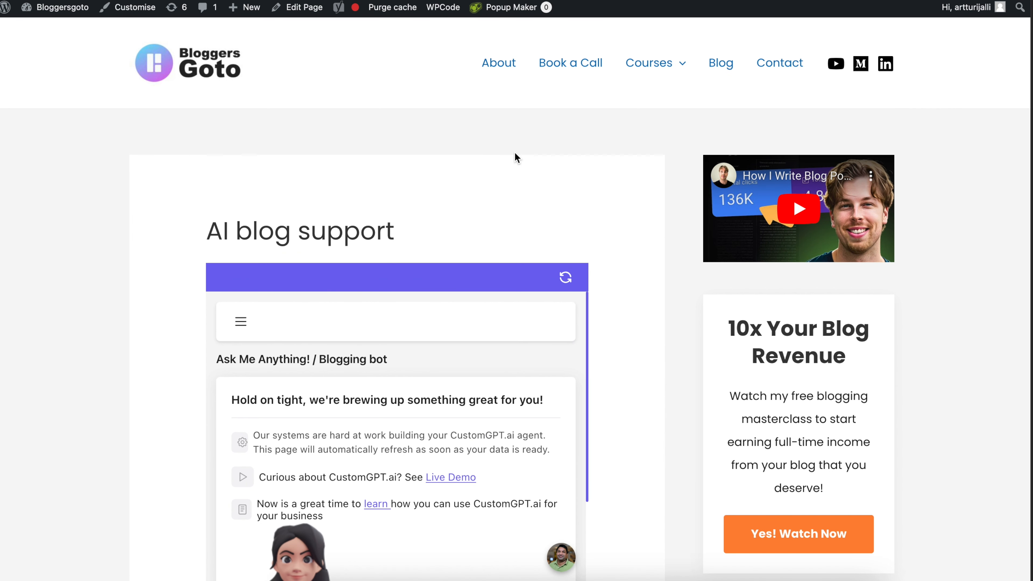
scroll(470, 255, "down", 1)
scroll(444, 298, "down", 2)
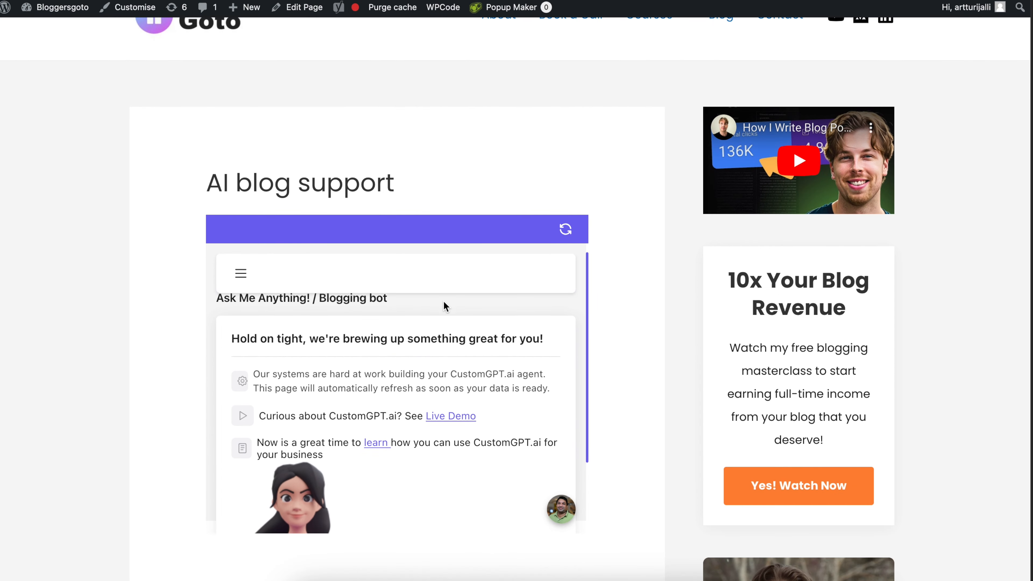
left_click_drag(345, 442, 240, 332)
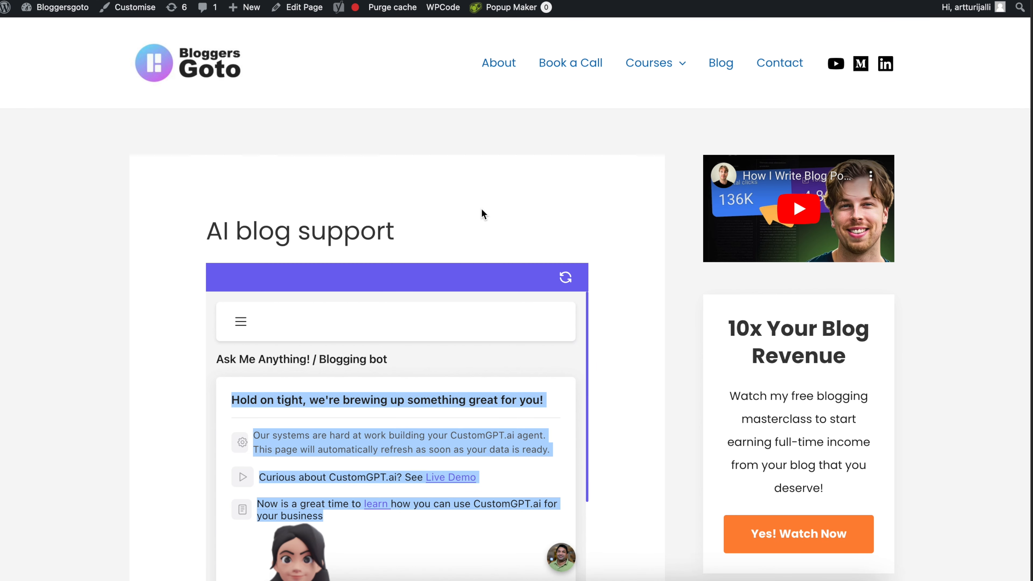
scroll(483, 213, "down", 2)
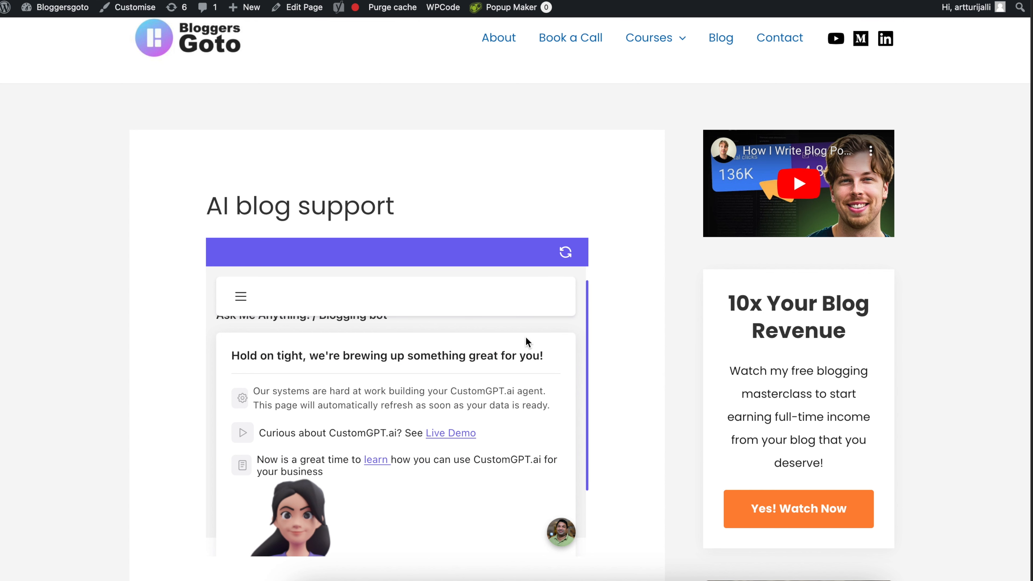
scroll(549, 337, "up", 1)
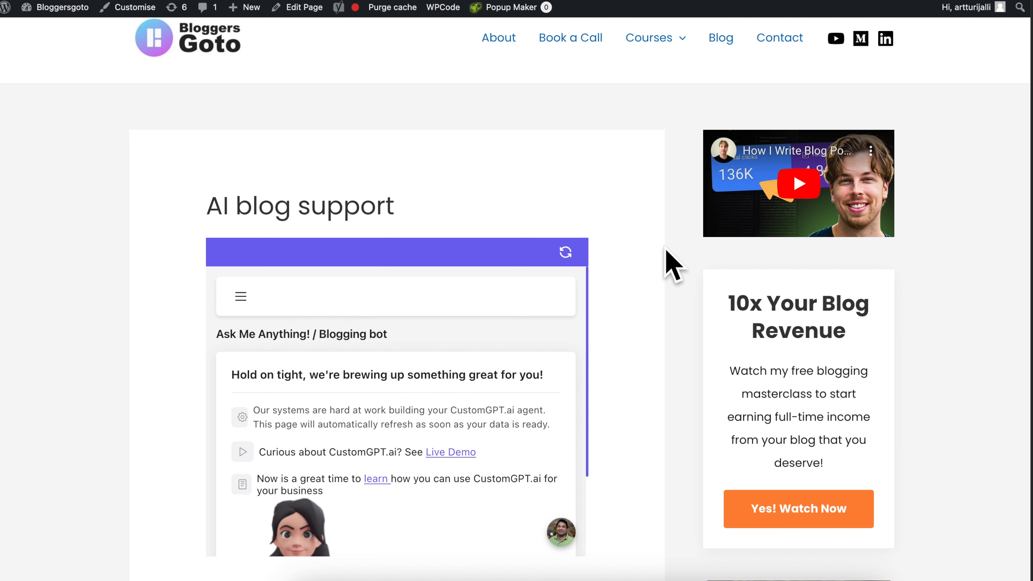
scroll(610, 179, "up", 2)
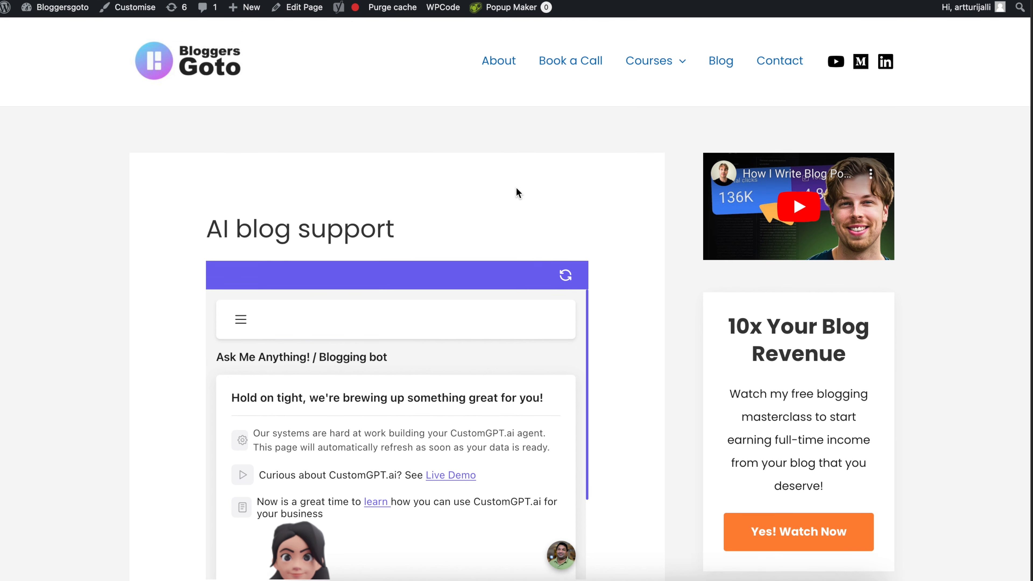
scroll(519, 181, "down", 3)
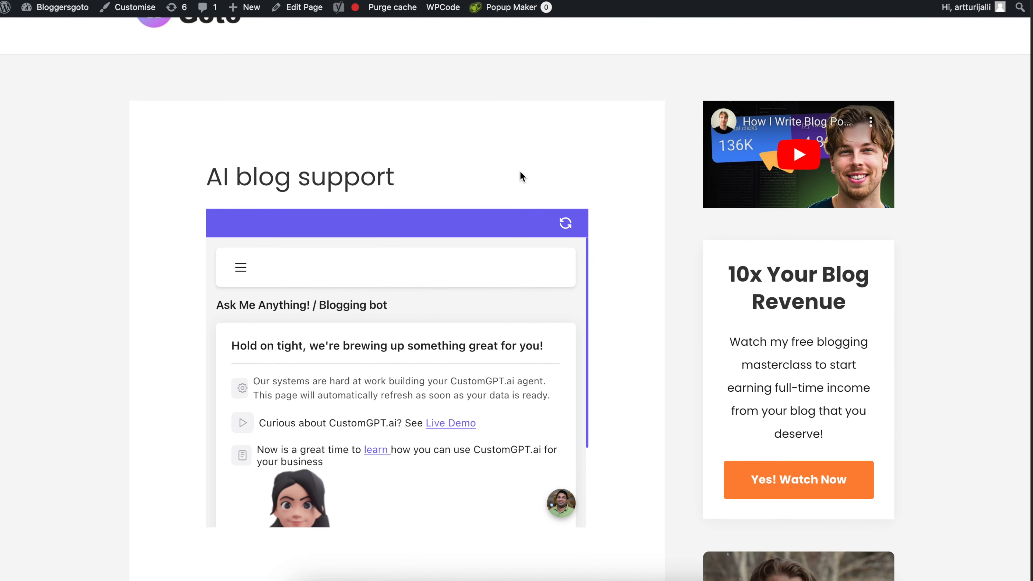
scroll(484, 175, "up", 2)
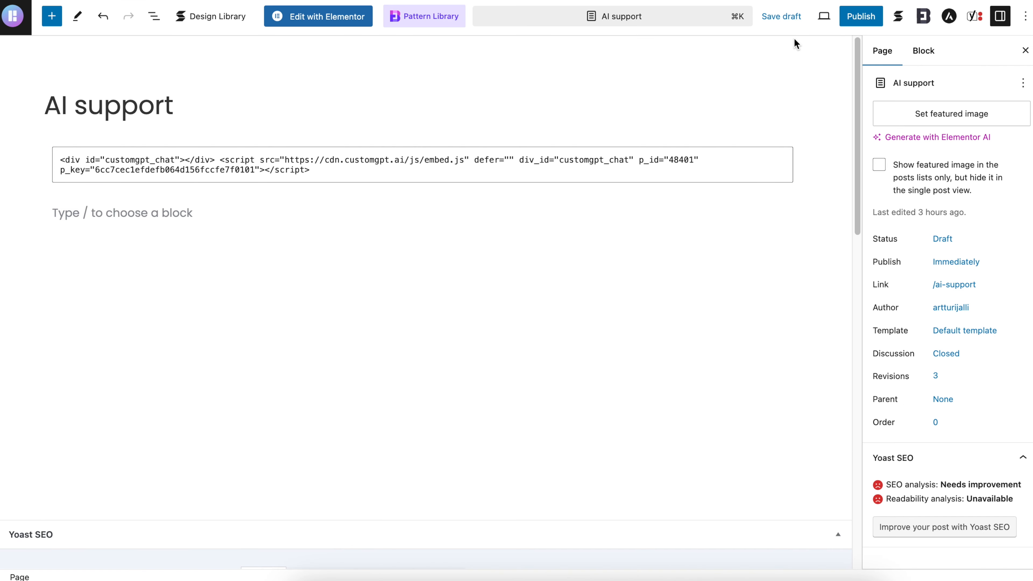
Save the existing AI support page as a draft in WordPress and preview it in a new tab
left_click(797, 19)
left_click(824, 17)
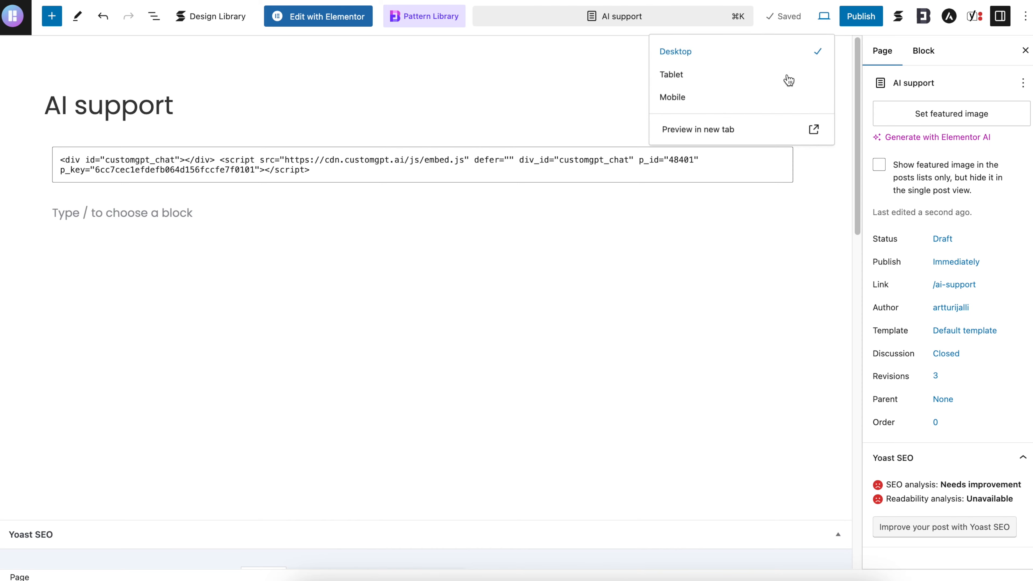
left_click(729, 130)
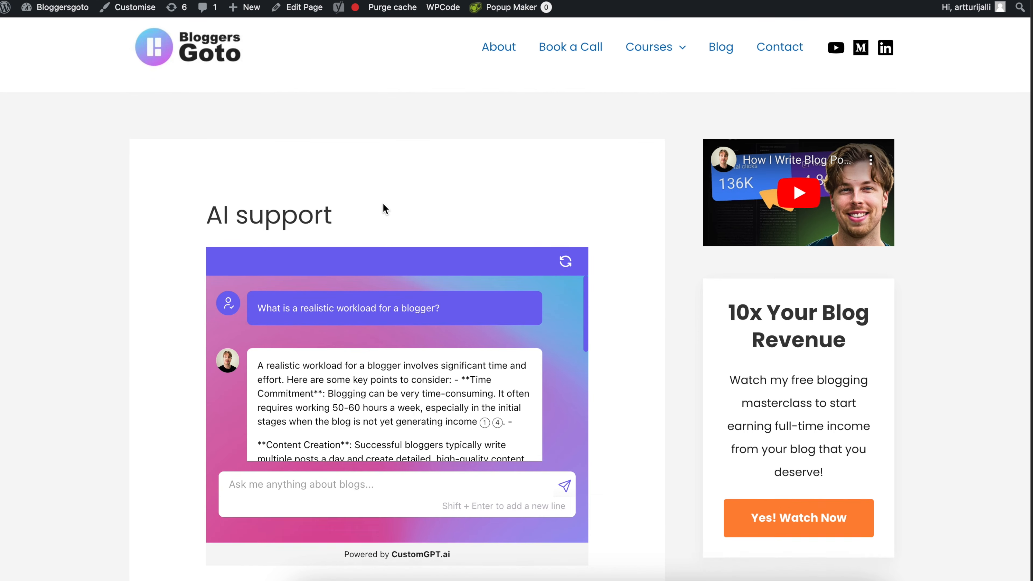
Ask the embedded chatbot on the AI support preview "How much time does it take to become a succesful blogger?"
scroll(368, 320, "down", 1)
scroll(367, 319, "up", 2)
scroll(341, 325, "down", 1)
scroll(335, 339, "up", 2)
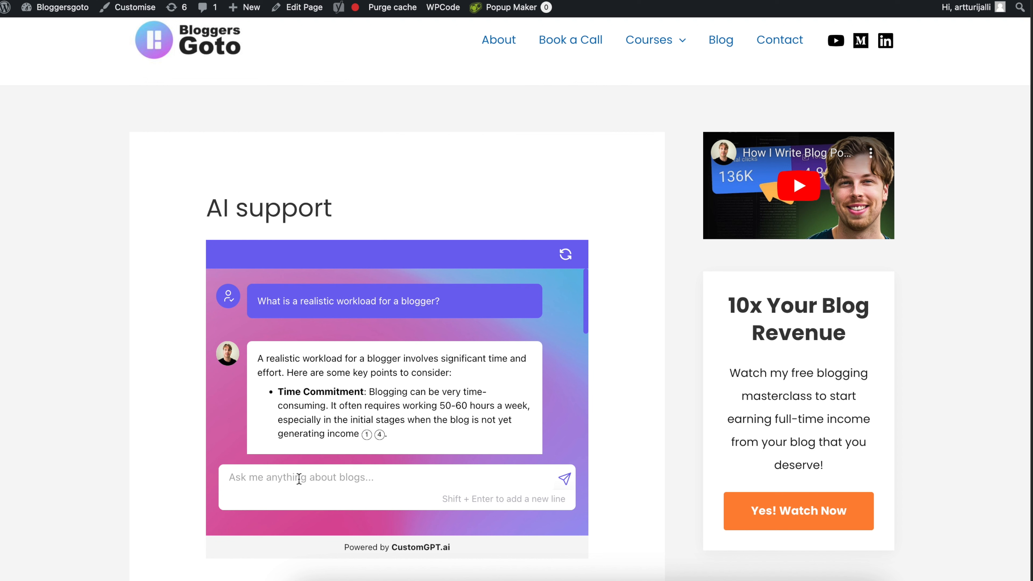
type("How much time does it take t")
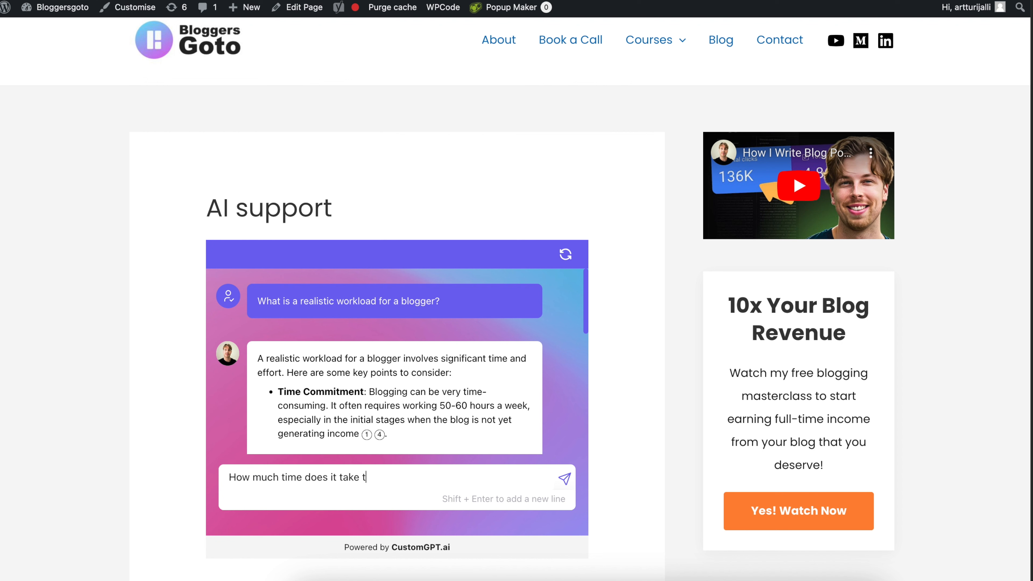
type("o become a succesful blogger?")
key("Return")
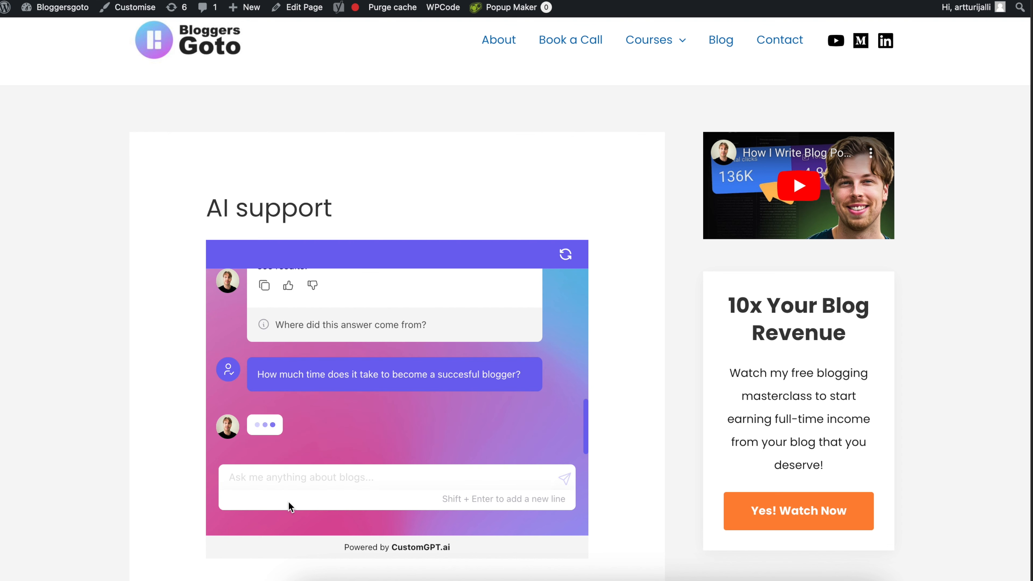
Review the submitted question and the opening of the chatbot's answer in the embedded chat
triple_click(408, 375)
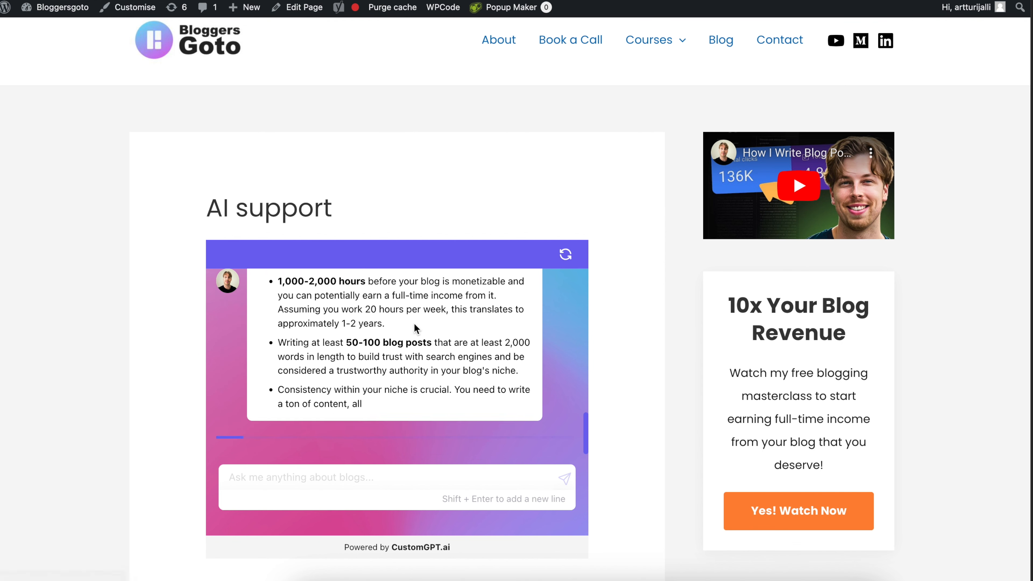
scroll(415, 327, "up", 5)
left_click(429, 370)
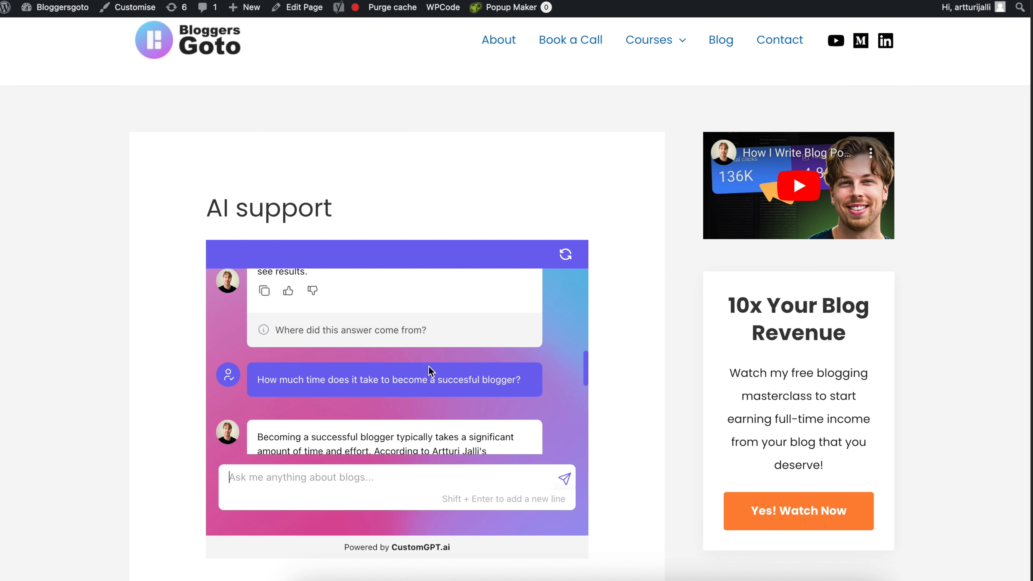
scroll(429, 370, "down", 1)
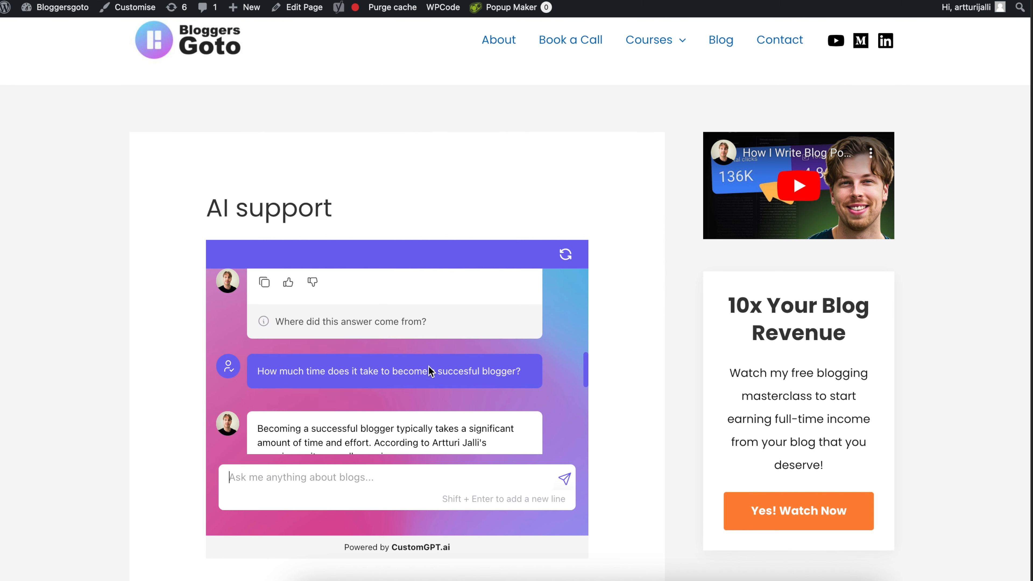
triple_click(427, 361)
scroll(425, 364, "down", 3)
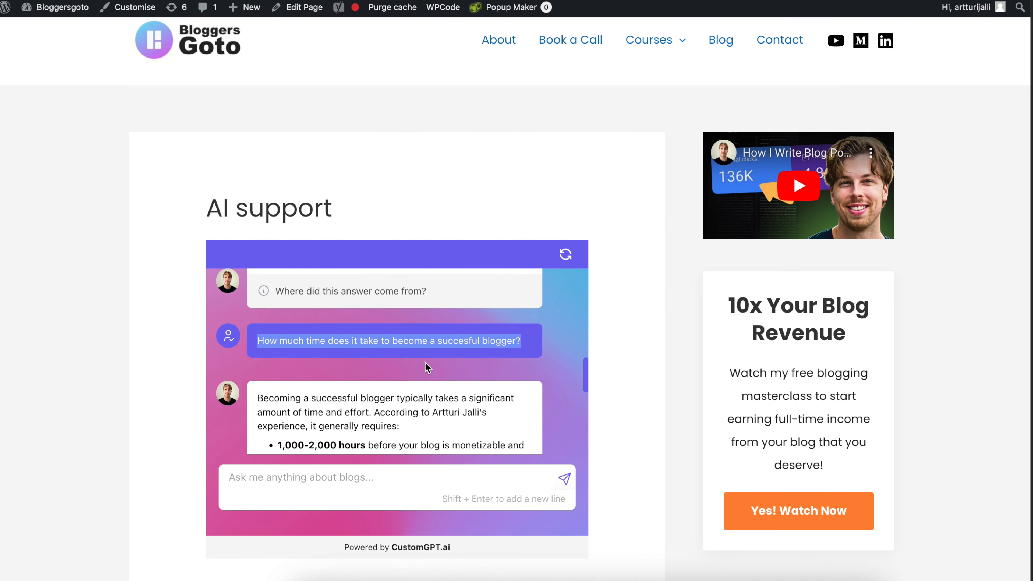
scroll(266, 362, "down", 1)
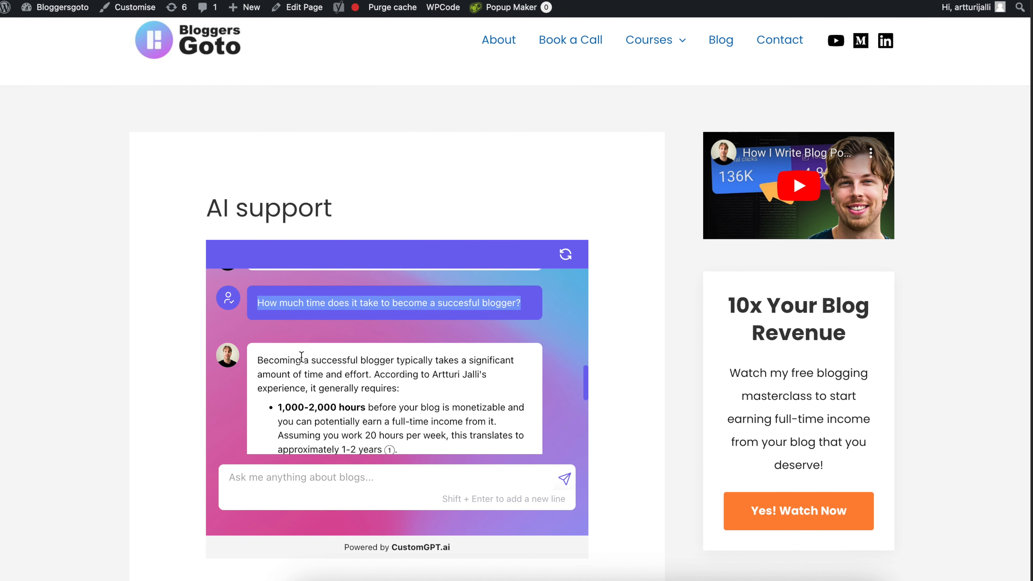
scroll(301, 357, "down", 1)
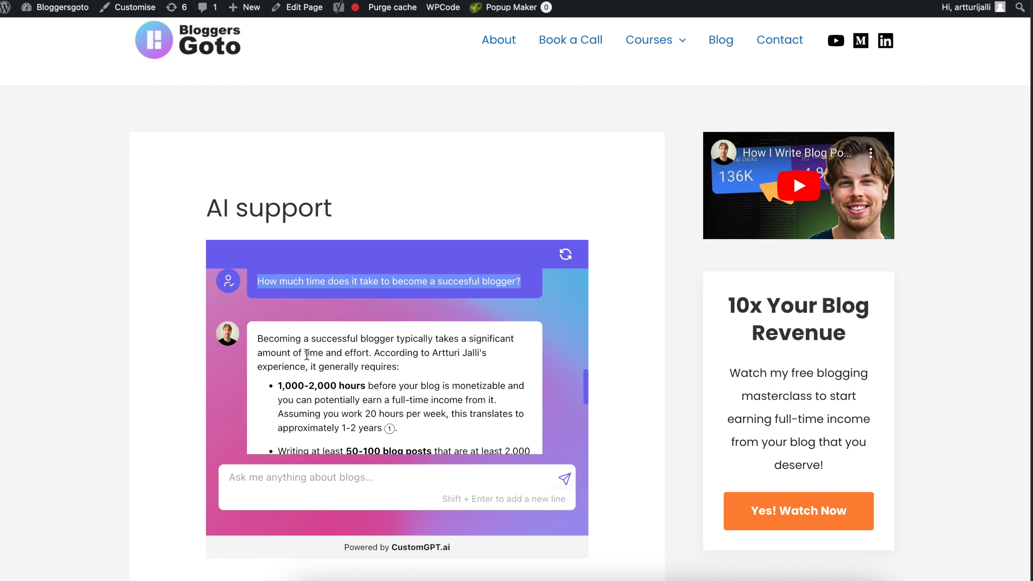
scroll(307, 354, "down", 1)
scroll(306, 355, "down", 1)
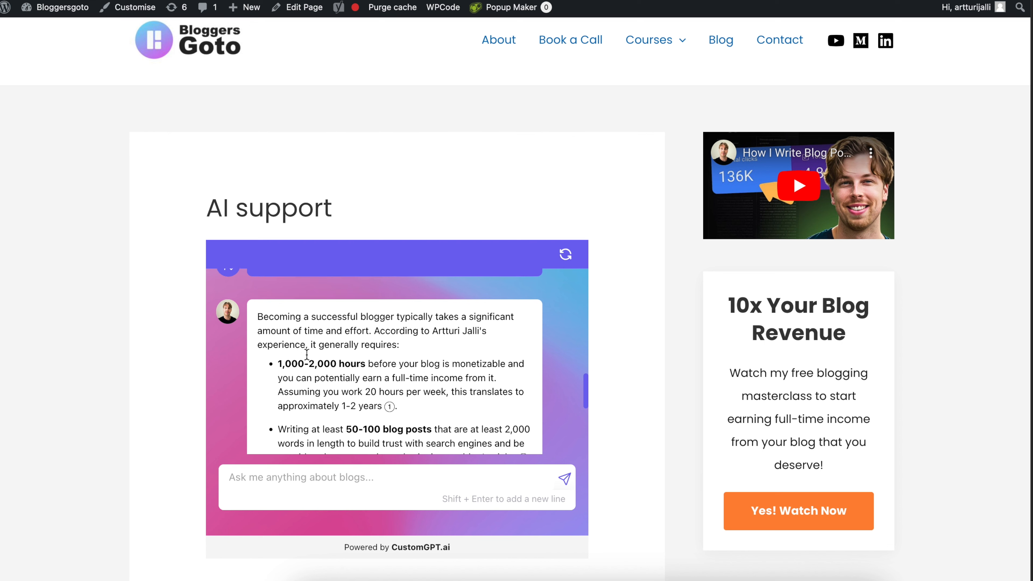
scroll(307, 354, "up", 3)
triple_click(394, 298)
scroll(398, 301, "down", 1)
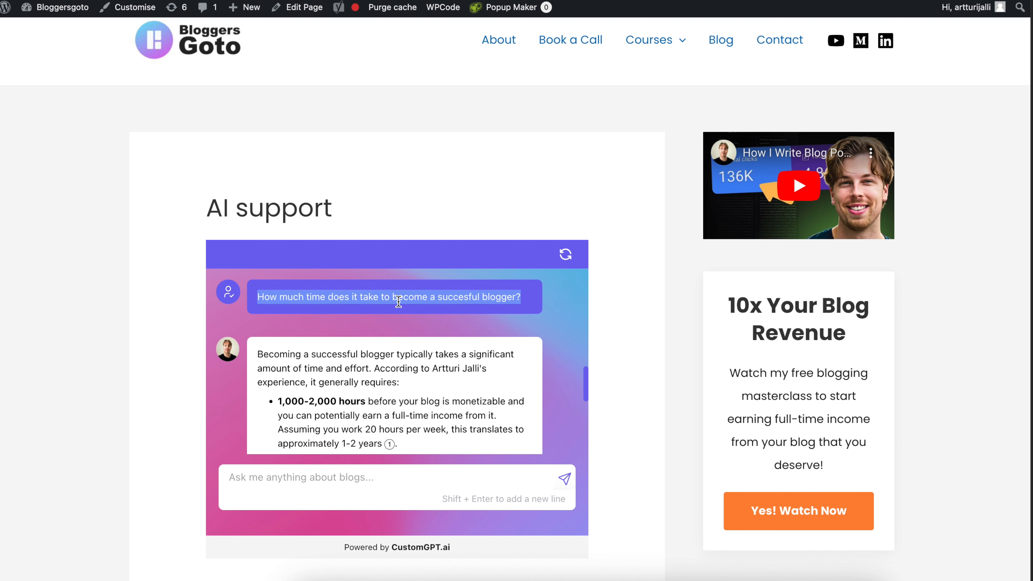
scroll(417, 307, "down", 2)
scroll(310, 297, "up", 2)
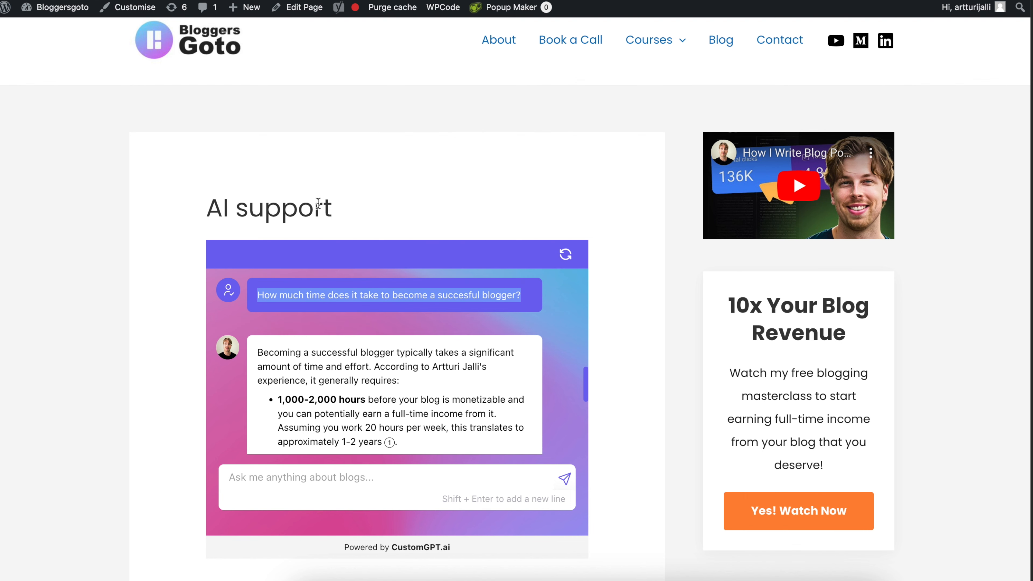
scroll(270, 252, "down", 1)
scroll(400, 318, "down", 2)
scroll(399, 316, "up", 3)
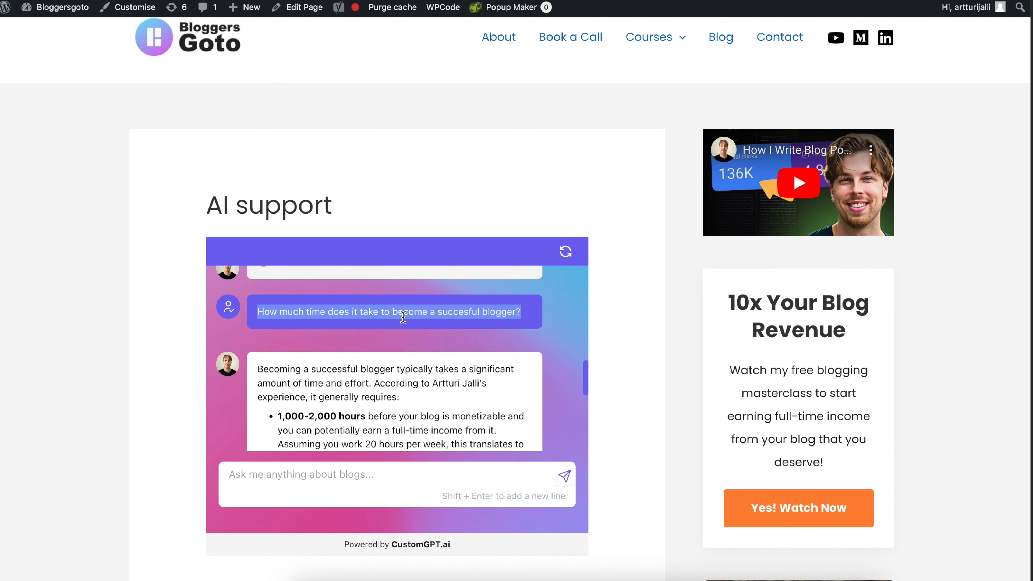
scroll(403, 317, "down", 3)
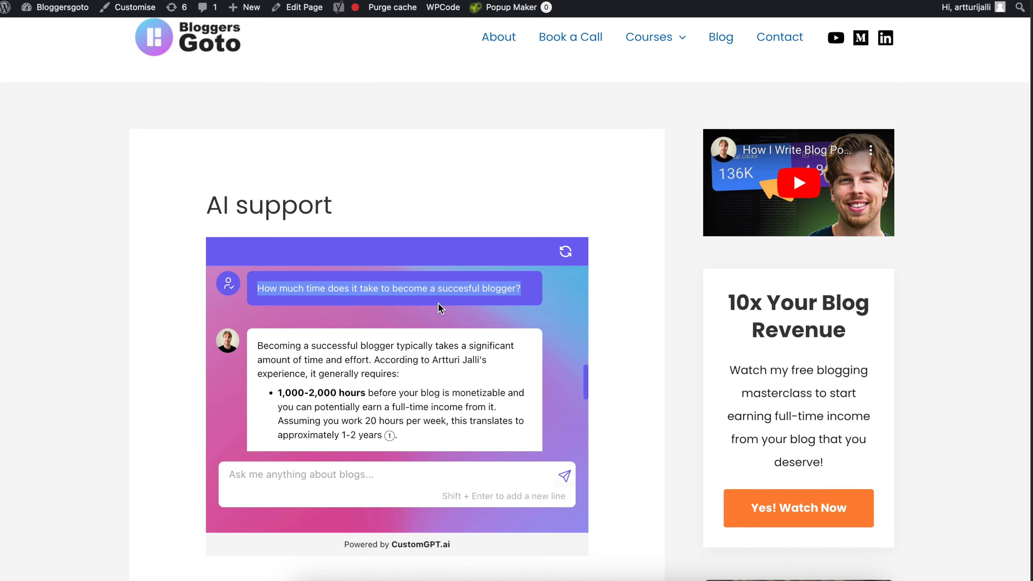
Read the bulleted time and content requirements in the chatbot's answer along with their introduction
scroll(434, 304, "down", 3)
double_click(320, 336)
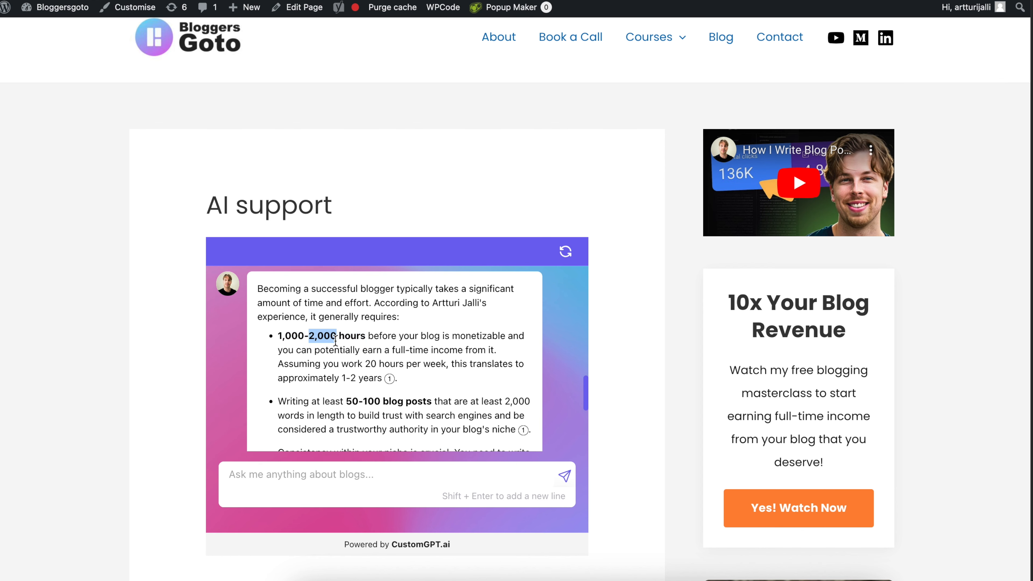
scroll(354, 360, "down", 2)
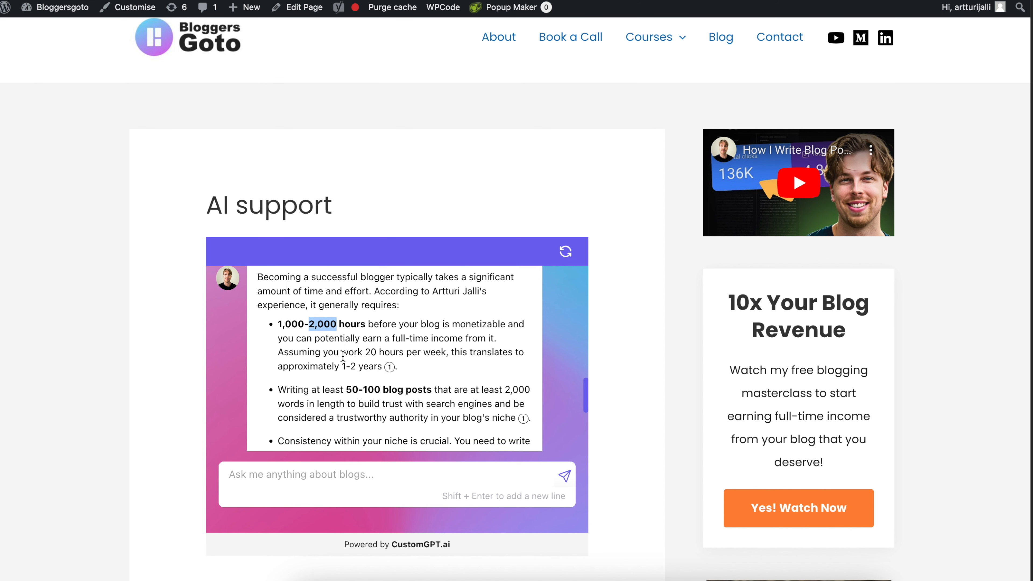
scroll(342, 356, "down", 5)
scroll(349, 352, "up", 6)
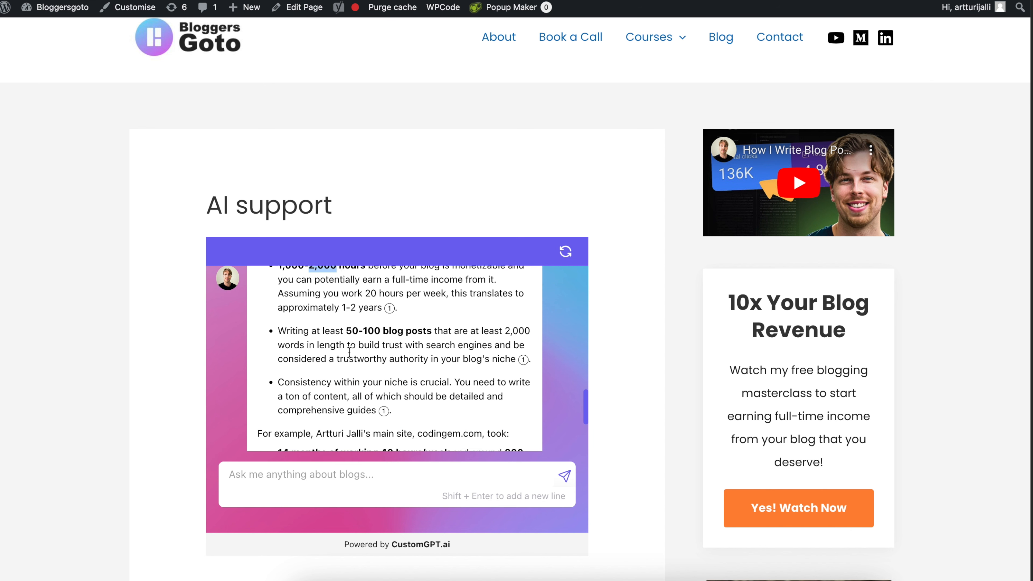
left_click_drag(418, 350, 300, 319)
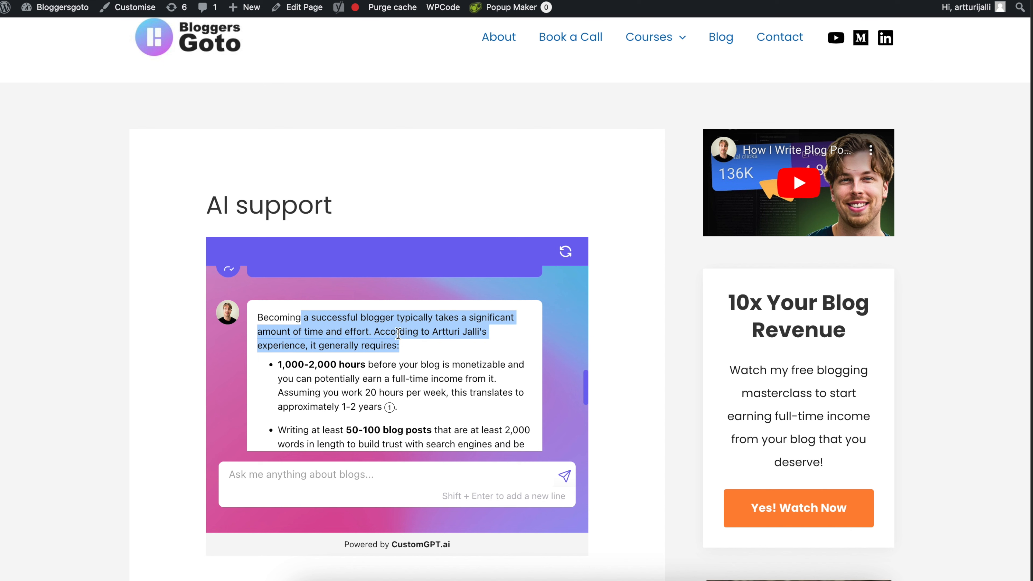
left_click(398, 332)
scroll(408, 328, "down", 1)
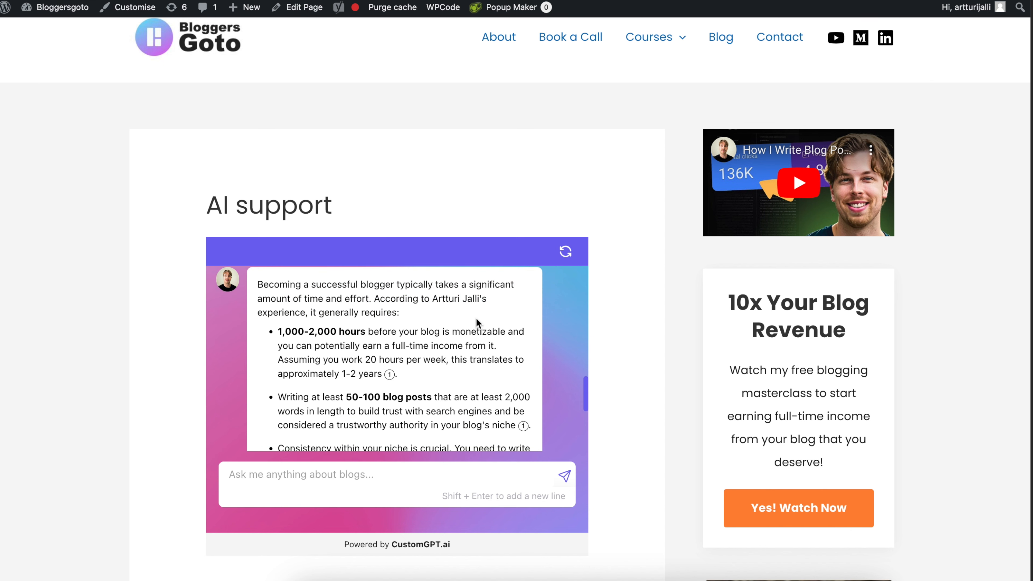
Read the rest of the chatbot's answer and inspect the source behind the numbered citation in its codingem.com example
mouse_move(389, 376)
scroll(440, 336, "up", 2)
scroll(440, 336, "down", 2)
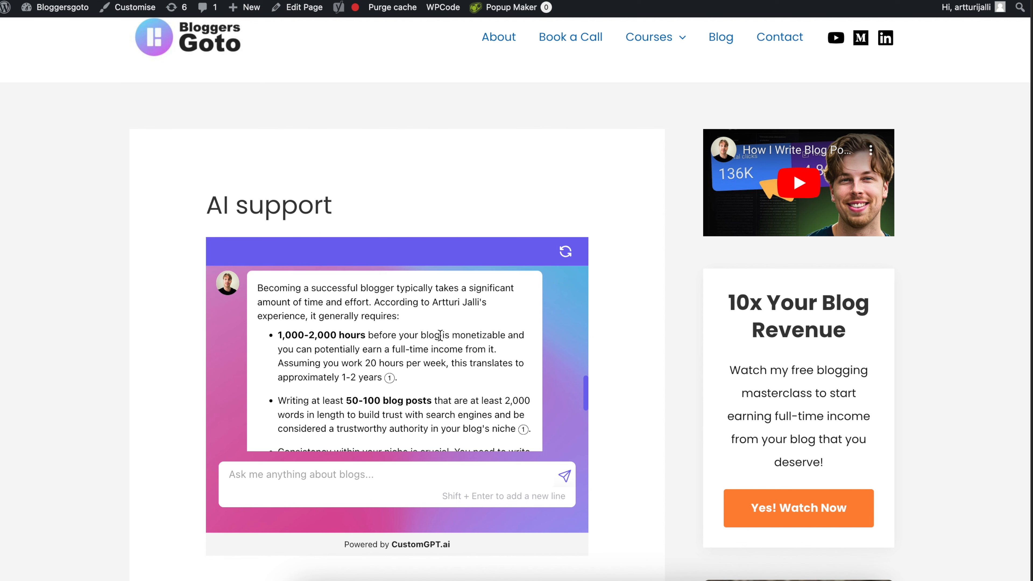
scroll(459, 338, "down", 10)
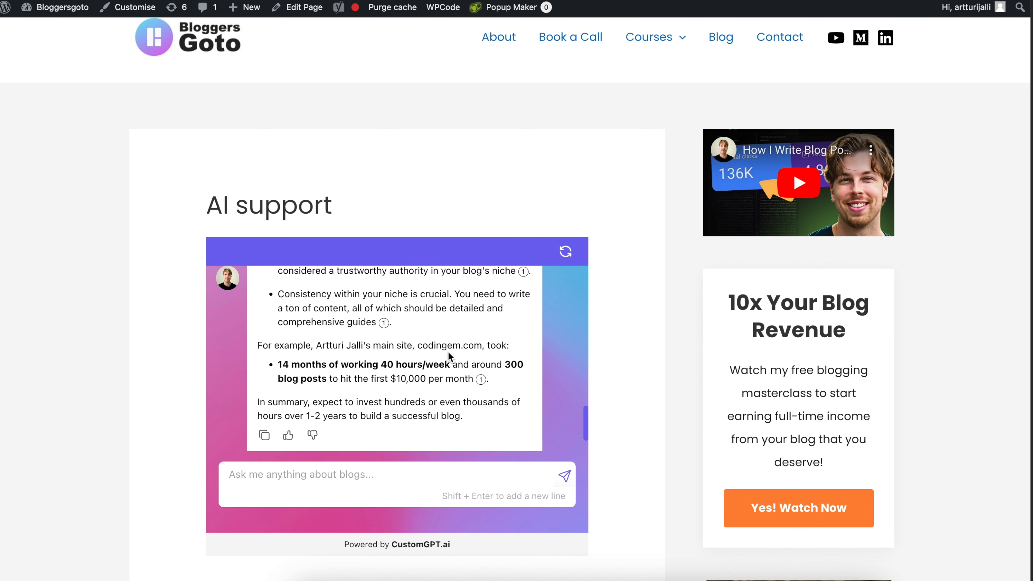
left_click_drag(463, 414, 329, 260)
left_click(460, 432)
scroll(460, 429, "down", 6)
mouse_move(481, 407)
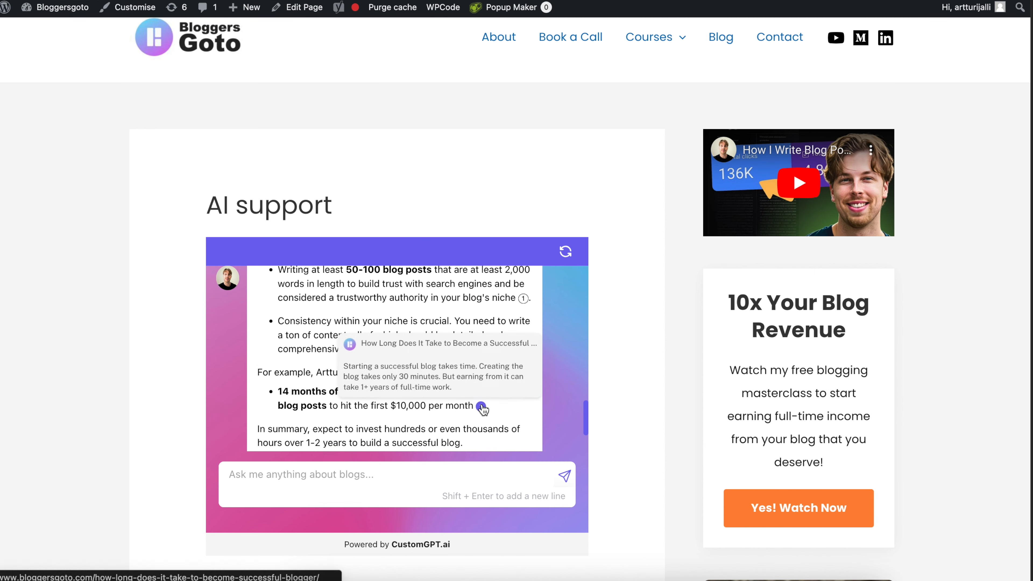
Open the source article cited in the codingem.com example of the chatbot's answer
scroll(460, 414, "up", 2)
scroll(460, 414, "down", 4)
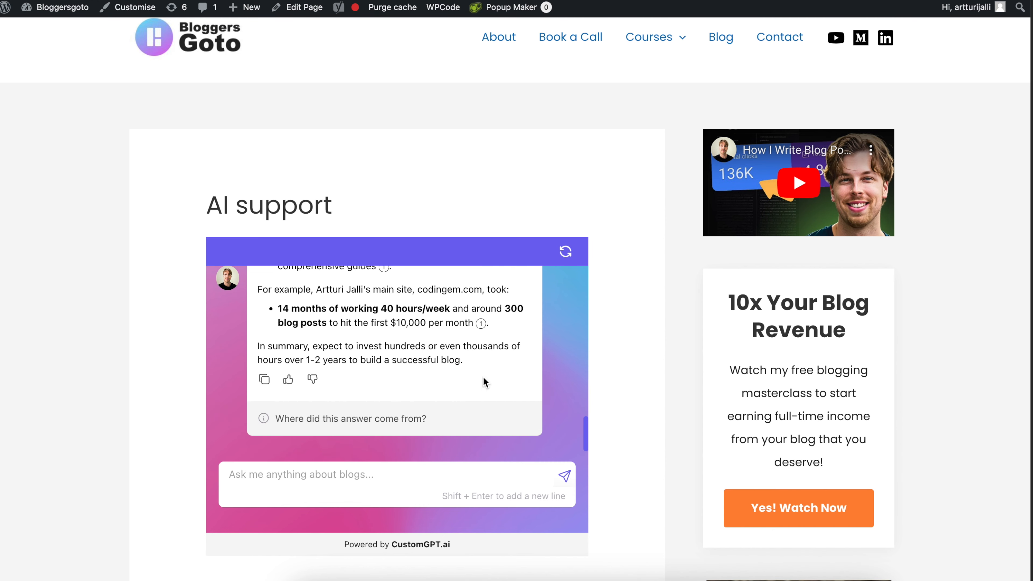
mouse_move(481, 325)
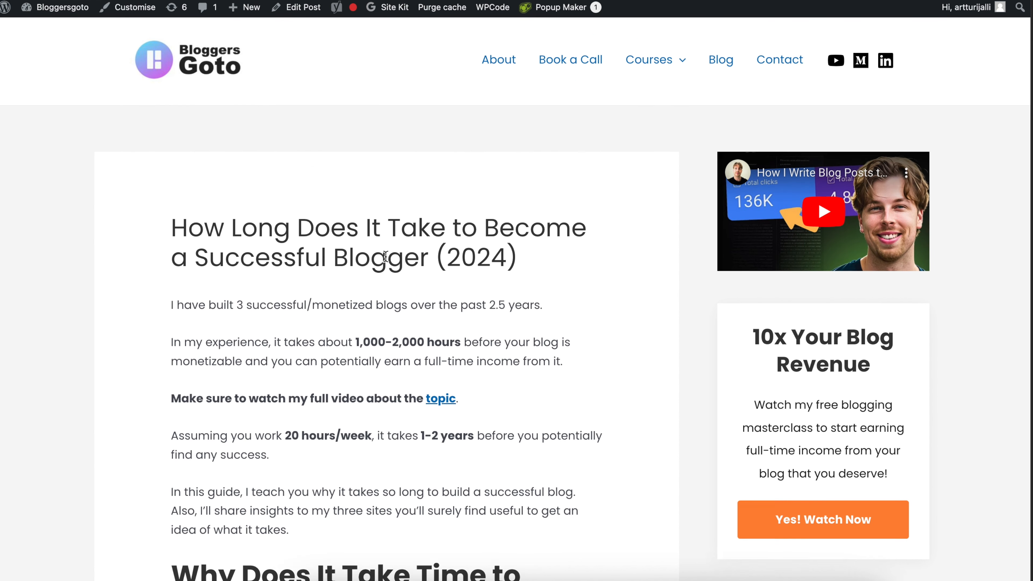
Read the opening paragraphs of the cited article, highlighting part of the sentence about the hours needed before a blog is monetizable
scroll(386, 251, "down", 1)
scroll(385, 252, "up", 1)
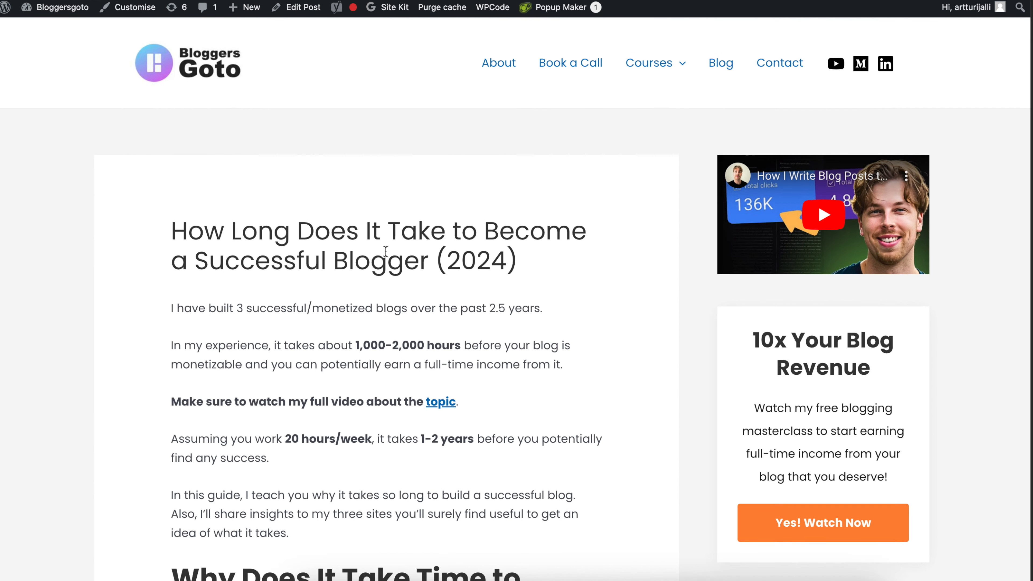
scroll(408, 251, "down", 1)
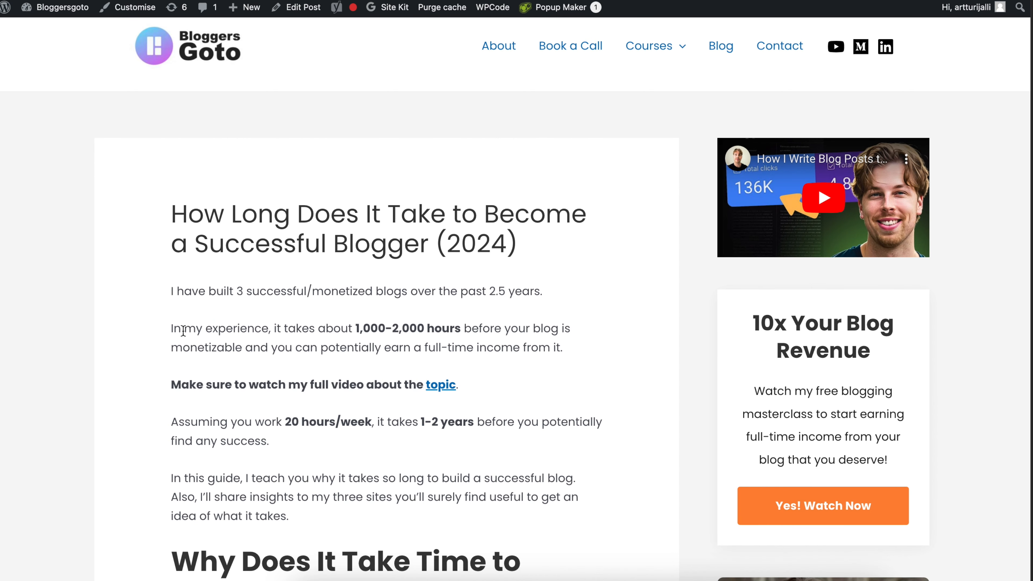
left_click_drag(167, 333, 562, 325)
left_click(356, 319)
left_click(432, 328)
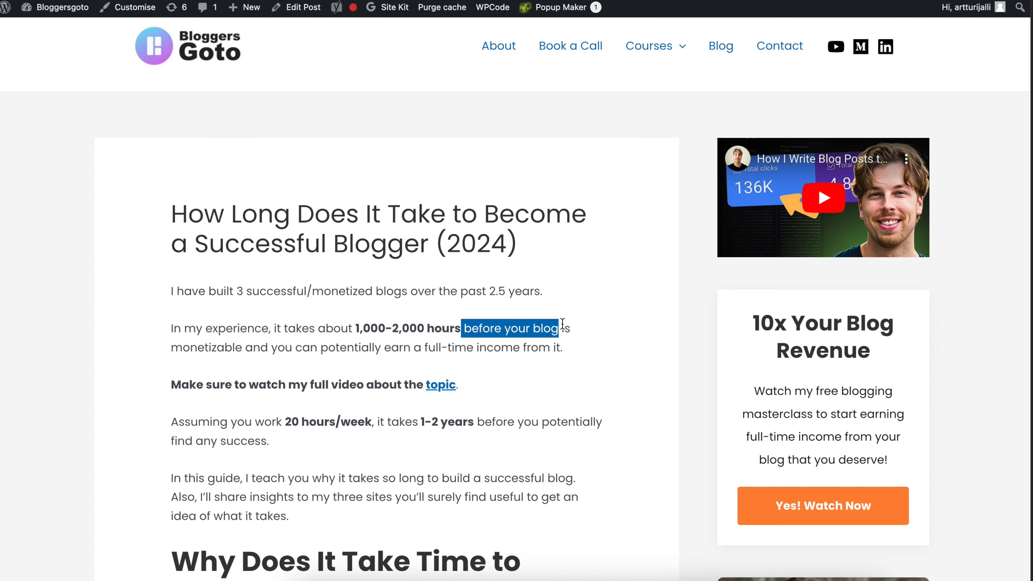
left_click(352, 331)
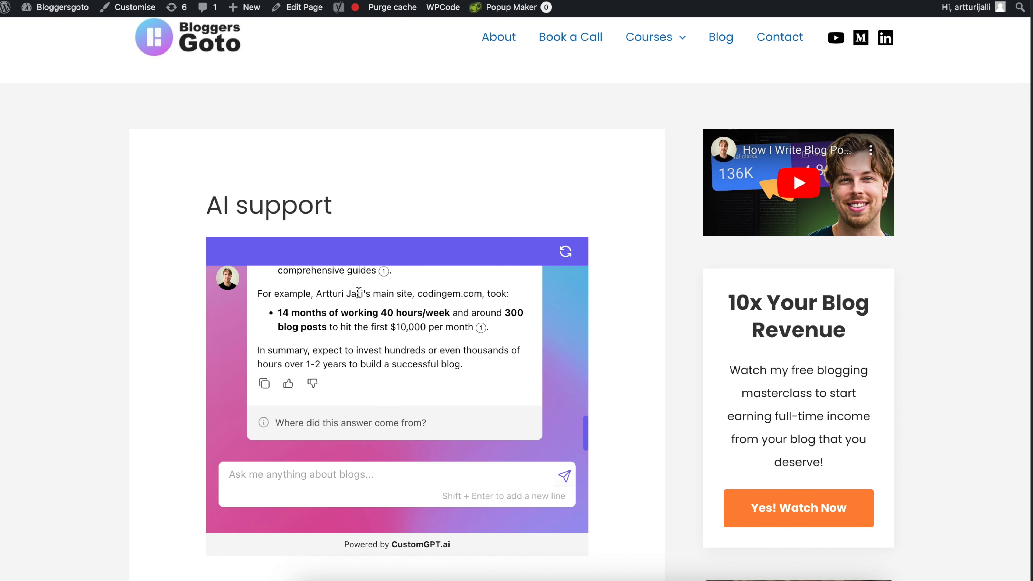
Return to the embedded chat and highlight the submitted question and the first requirement in its answer for comparison with the article
scroll(362, 299, "up", 10)
scroll(362, 299, "up", 5)
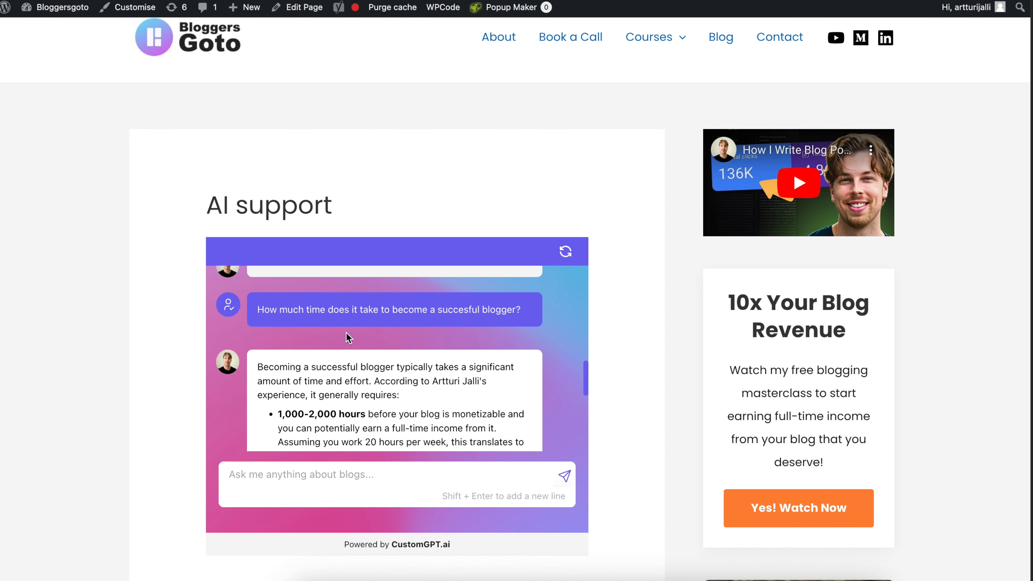
triple_click(352, 312)
scroll(353, 312, "down", 2)
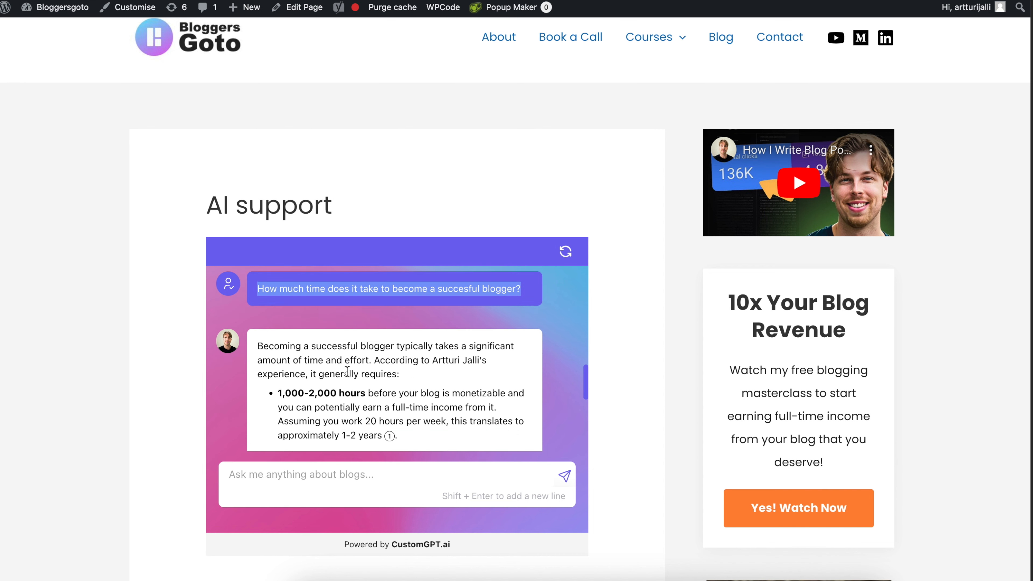
left_click_drag(435, 412, 279, 378)
left_click(488, 245)
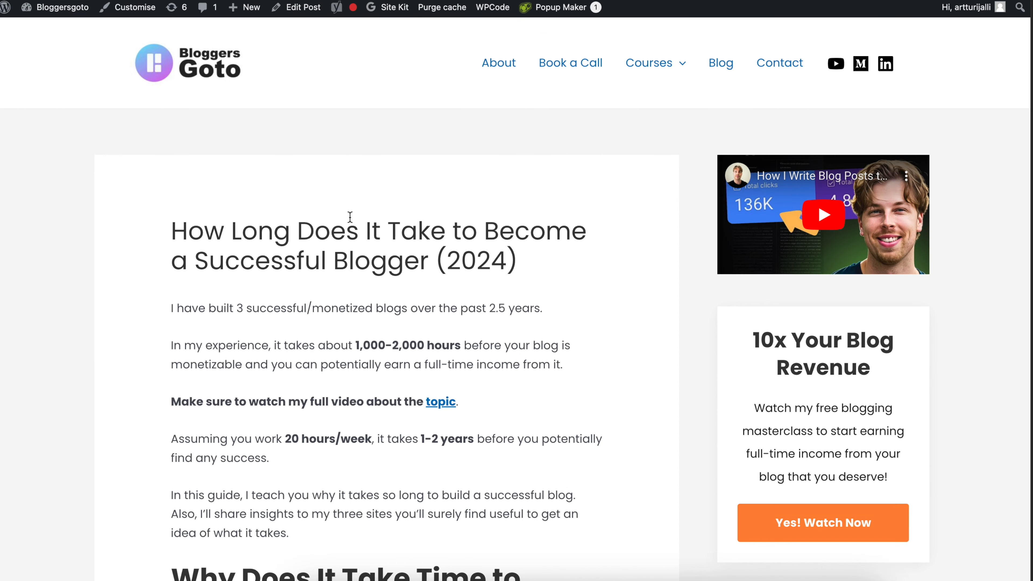
Switch back to the cited article and review its title and introduction against the chatbot's answer
scroll(366, 225, "down", 2)
scroll(368, 227, "up", 2)
scroll(368, 227, "down", 1)
scroll(369, 227, "up", 1)
scroll(369, 226, "down", 1)
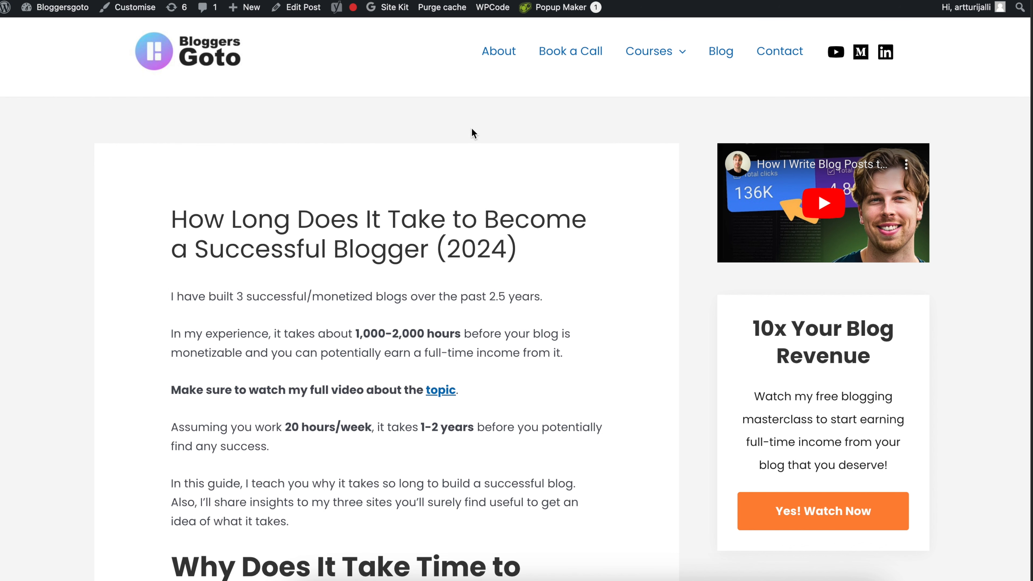
scroll(356, 191, "down", 2)
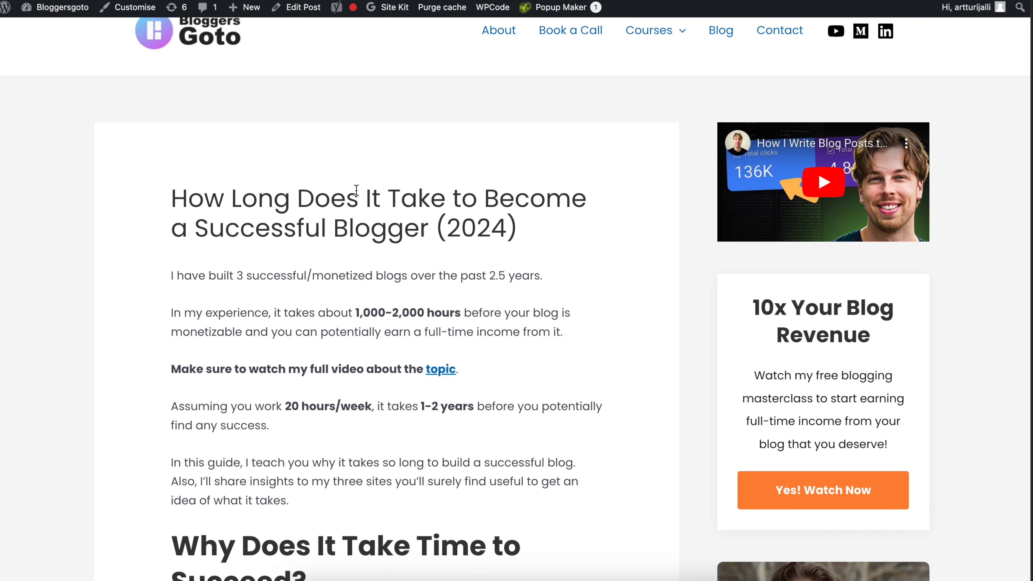
scroll(355, 192, "up", 3)
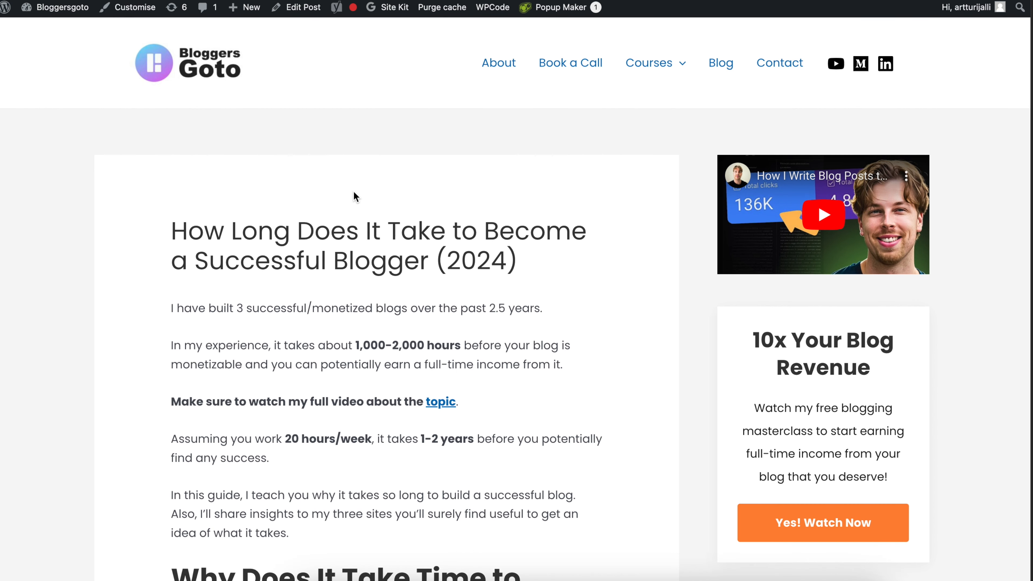
Highlight the article's full title and examine the introduction below it
scroll(354, 191, "down", 3)
left_click_drag(530, 218, 151, 184)
left_click(152, 184)
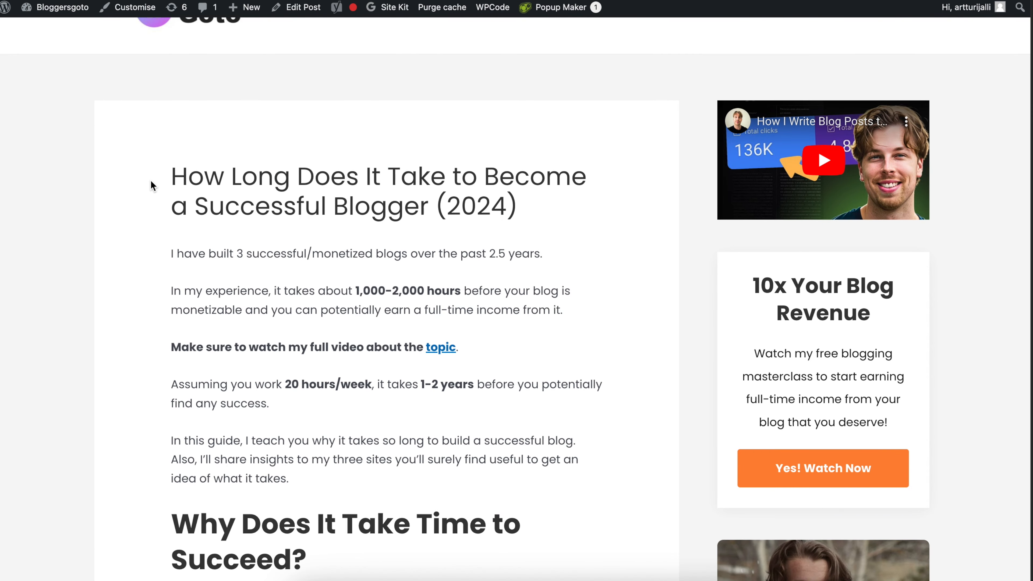
left_click_drag(560, 219, 171, 176)
left_click(171, 175)
scroll(351, 179, "up", 1)
scroll(358, 183, "down", 1)
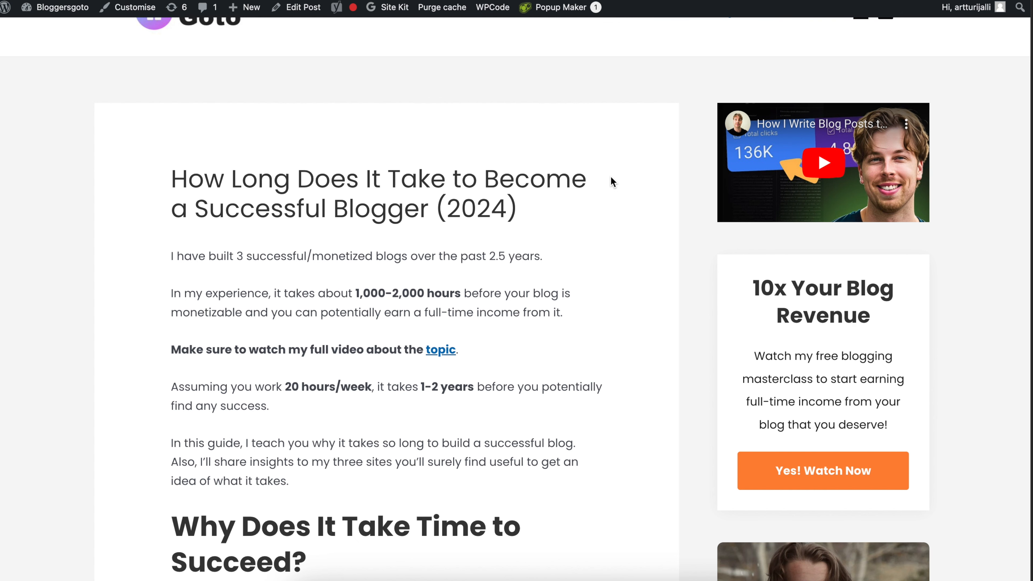
scroll(618, 170, "down", 2)
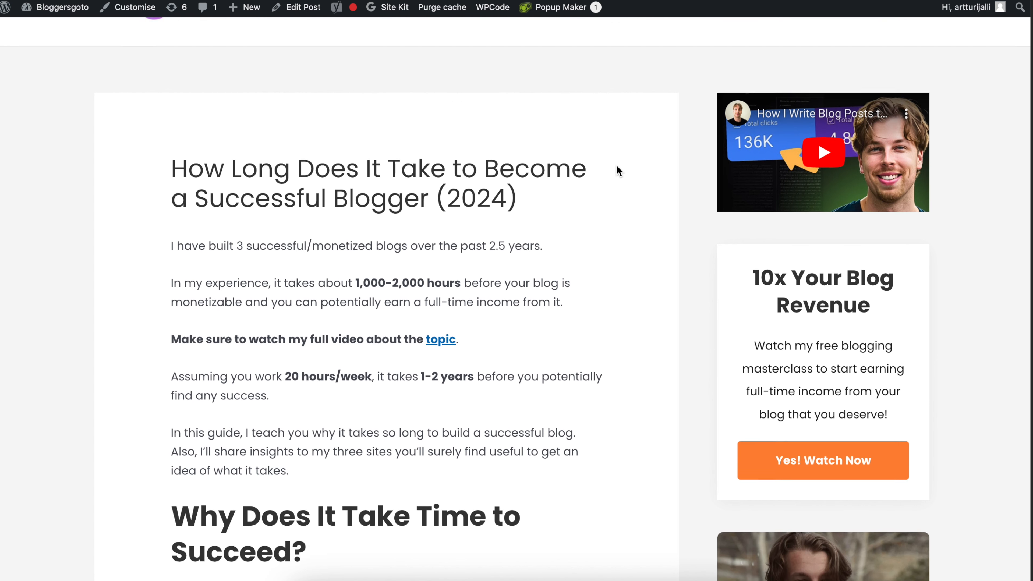
scroll(604, 159, "down", 2)
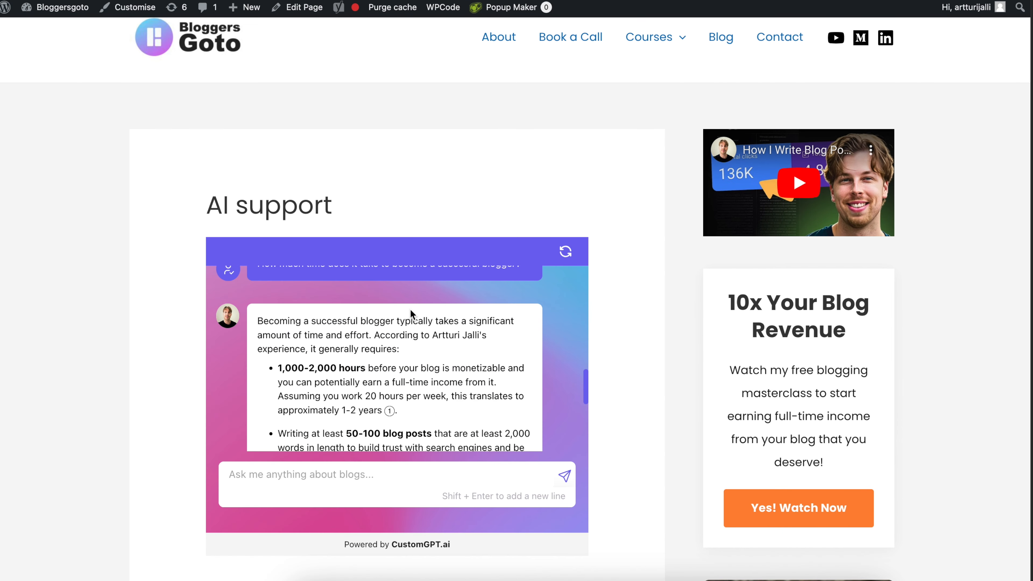
Review the requirement bullets in the embedded chat's answer and inspect the citation on the 50-100 blog posts point
scroll(411, 313, "down", 3)
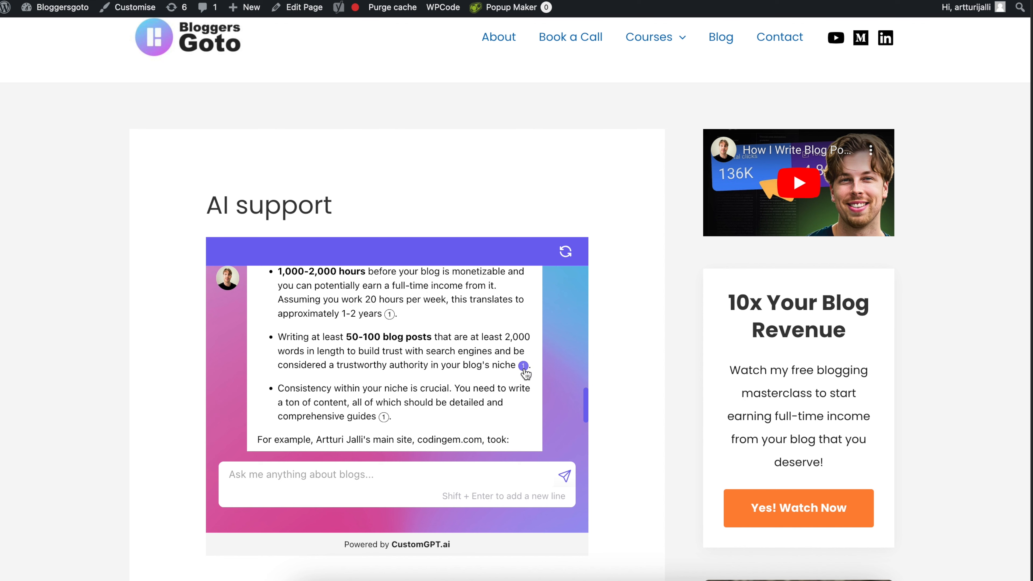
mouse_move(525, 369)
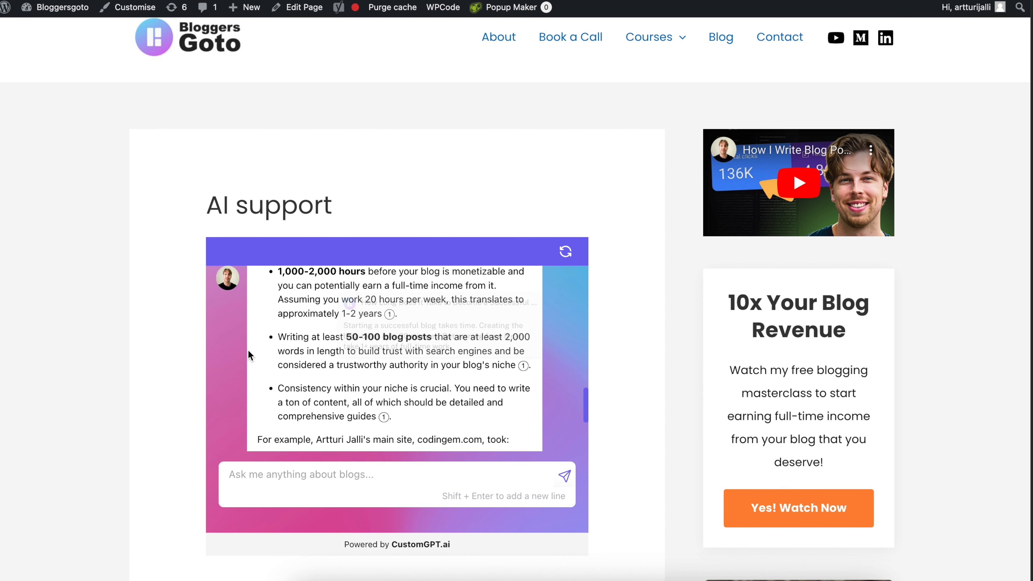
scroll(149, 334, "down", 1)
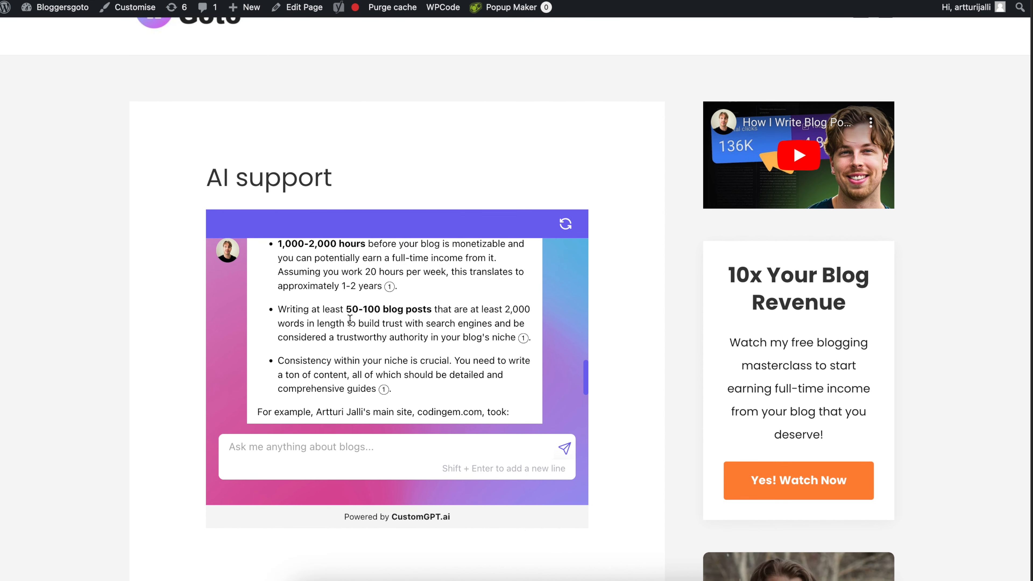
scroll(510, 401, "down", 4)
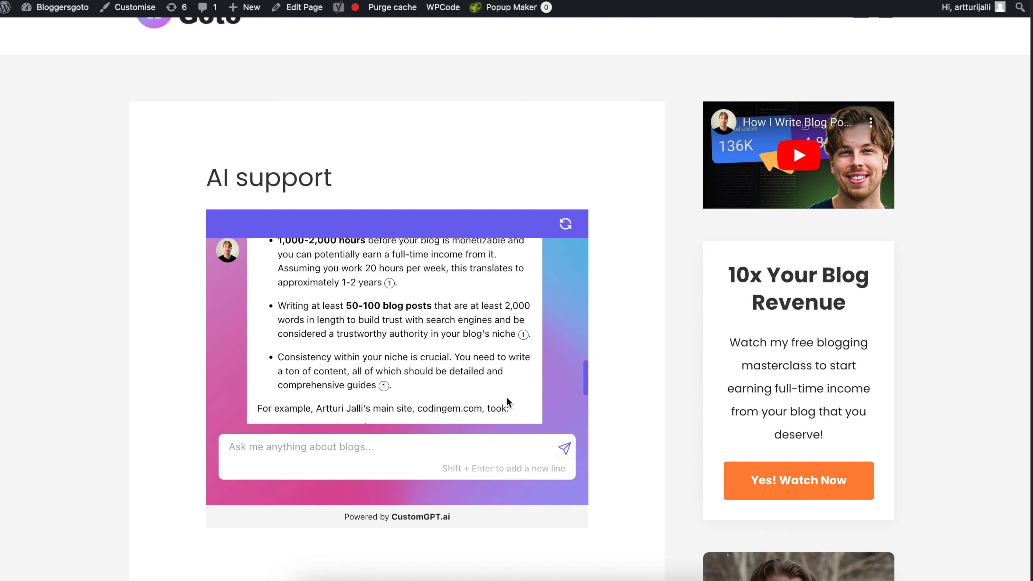
scroll(514, 399, "down", 1)
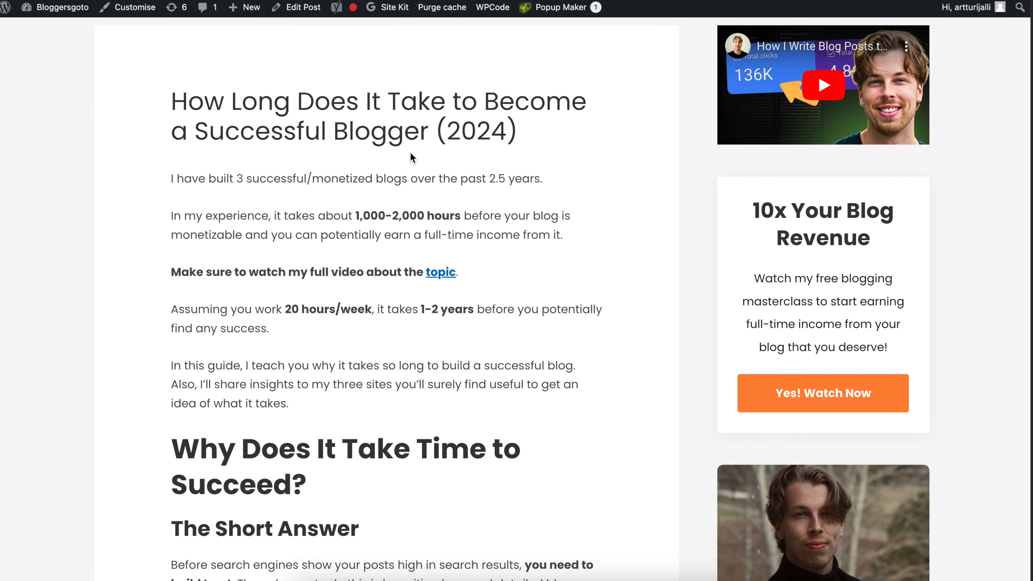
Expand the source details under the chatbot's answer about becoming a successful blogger and examine the listed article
scroll(412, 158, "up", 4)
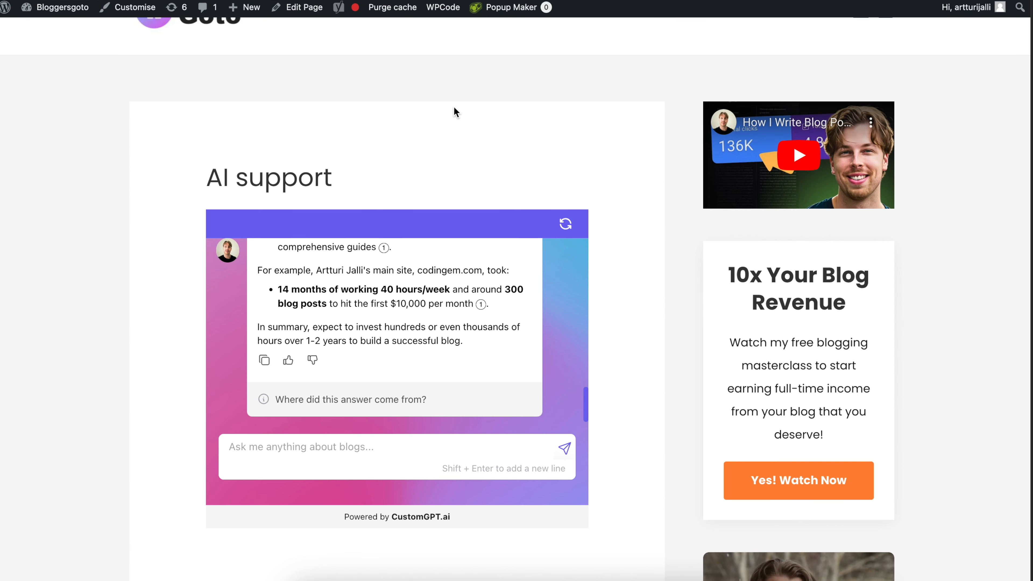
scroll(448, 360, "up", 2)
scroll(441, 344, "down", 3)
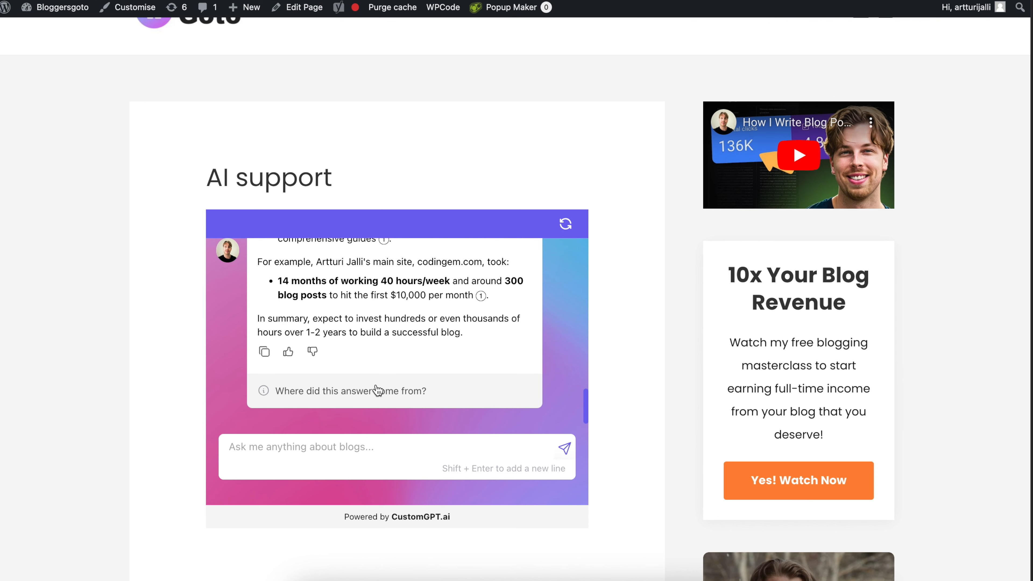
scroll(487, 340, "down", 1)
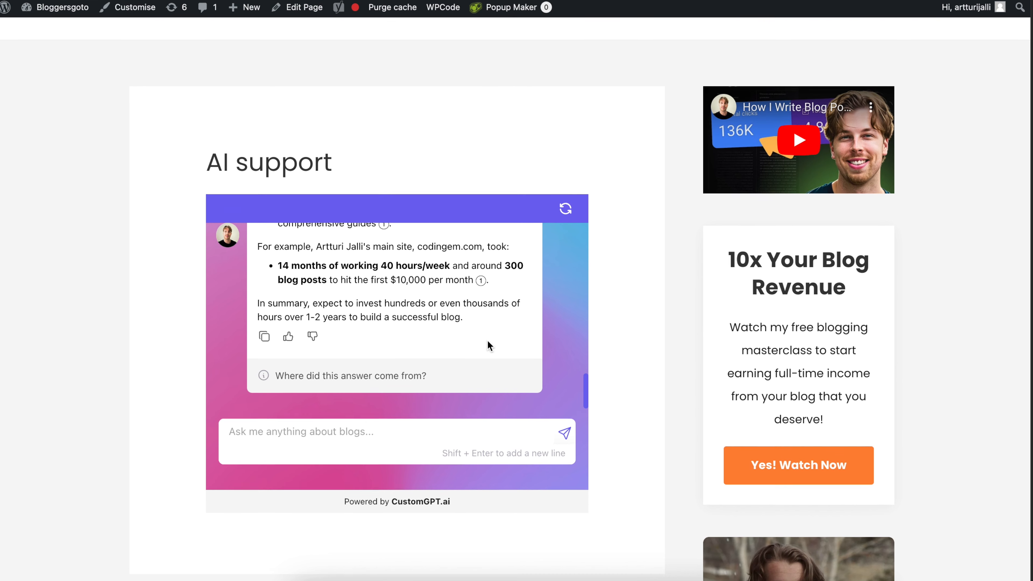
left_click(339, 382)
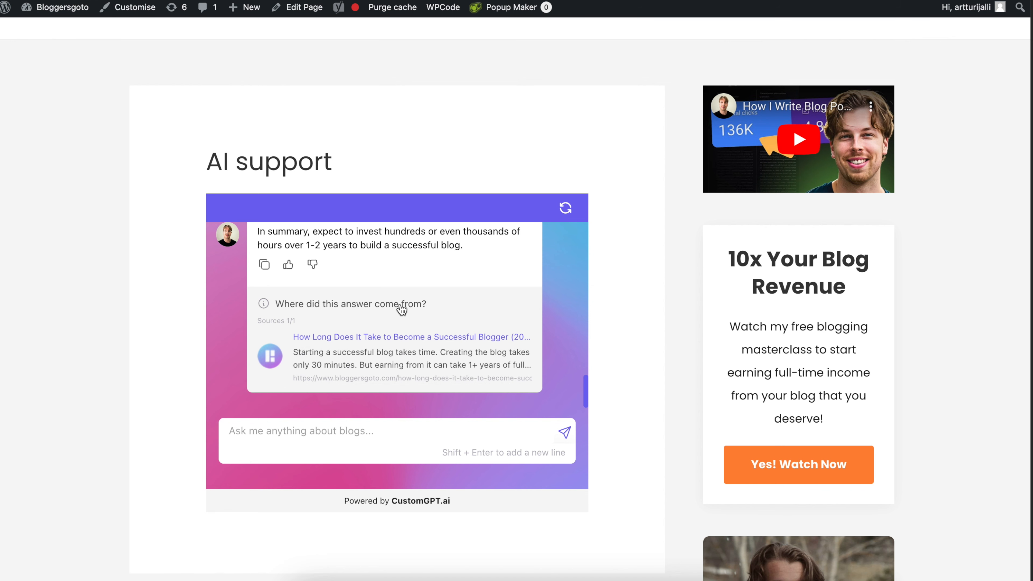
scroll(401, 311, "down", 1)
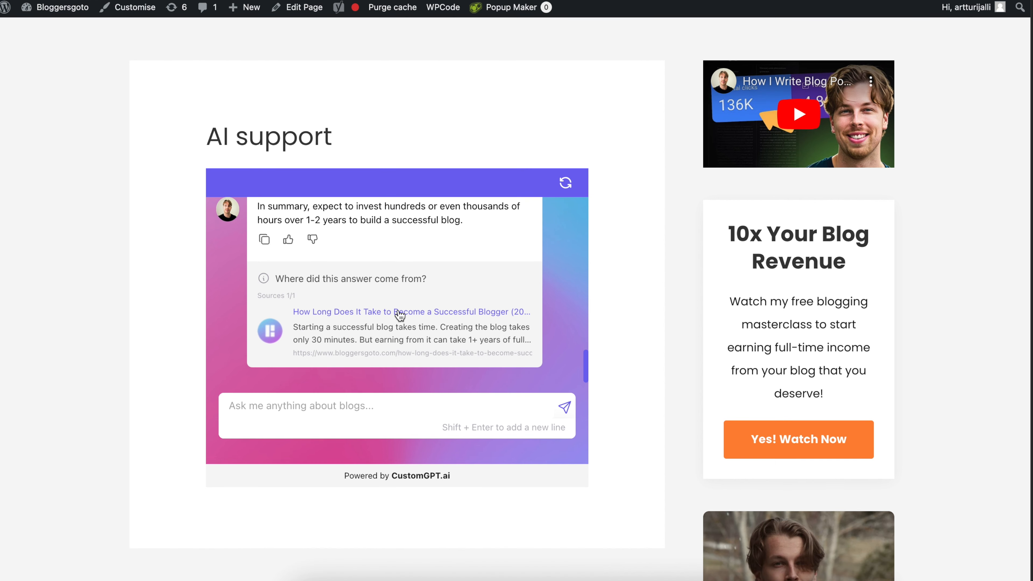
Go back to the "What is a realistic workload for a blogger?" question and review the opening of its answer
scroll(398, 313, "up", 1)
scroll(397, 311, "up", 5)
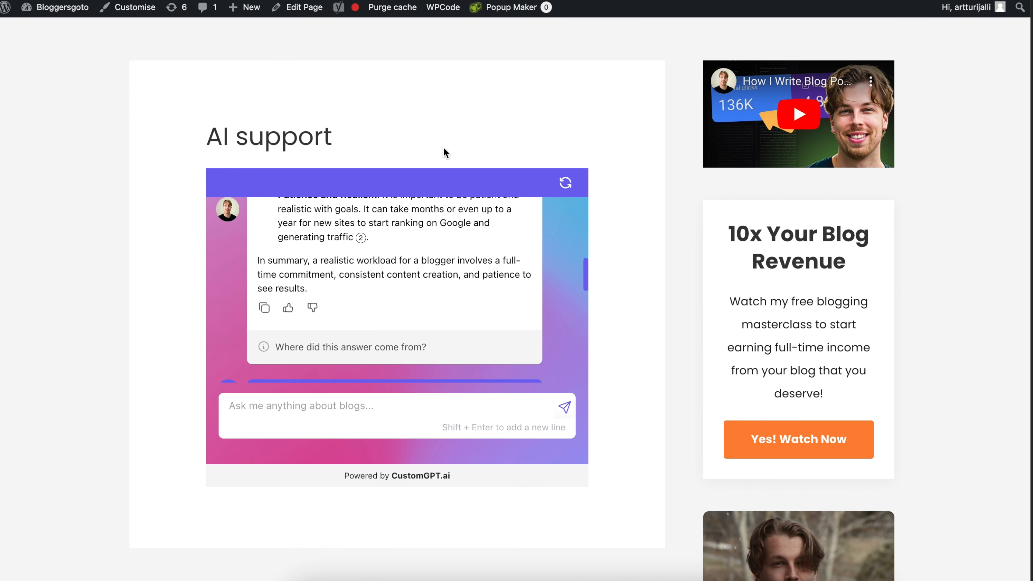
scroll(443, 147, "up", 1)
scroll(405, 270, "up", 3)
scroll(405, 270, "up", 6)
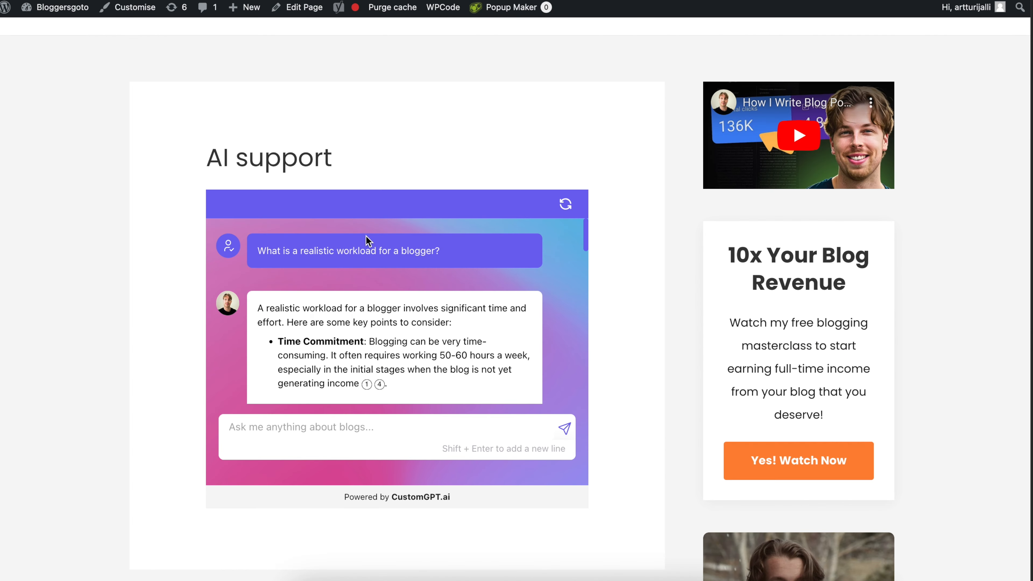
scroll(418, 167, "down", 2)
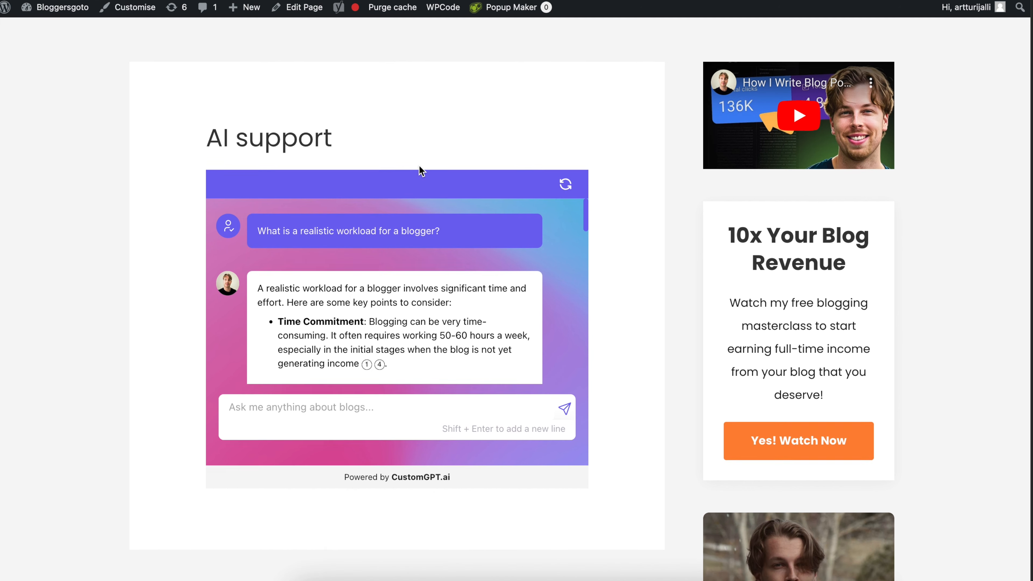
scroll(380, 237, "down", 1)
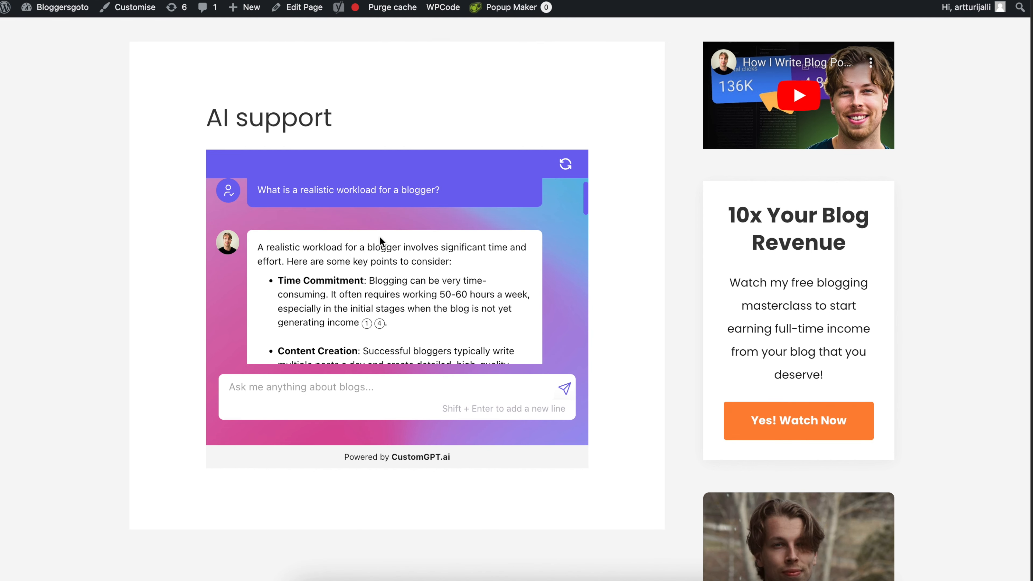
scroll(379, 235, "down", 1)
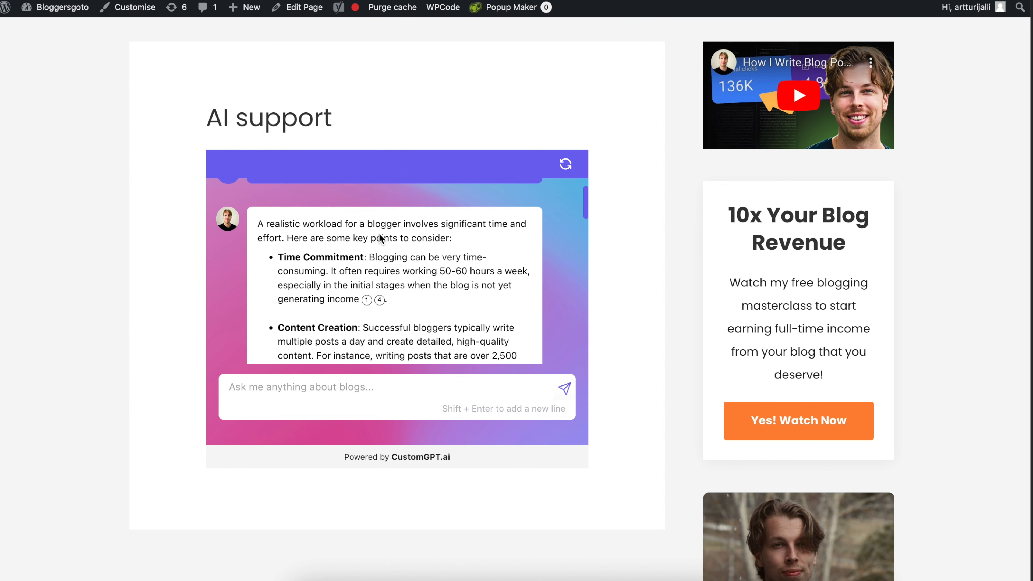
Go through the rest of the conversation to the last answer's source, then revisit its question and the cited article
scroll(380, 235, "down", 1)
scroll(412, 279, "down", 10)
scroll(423, 275, "down", 10)
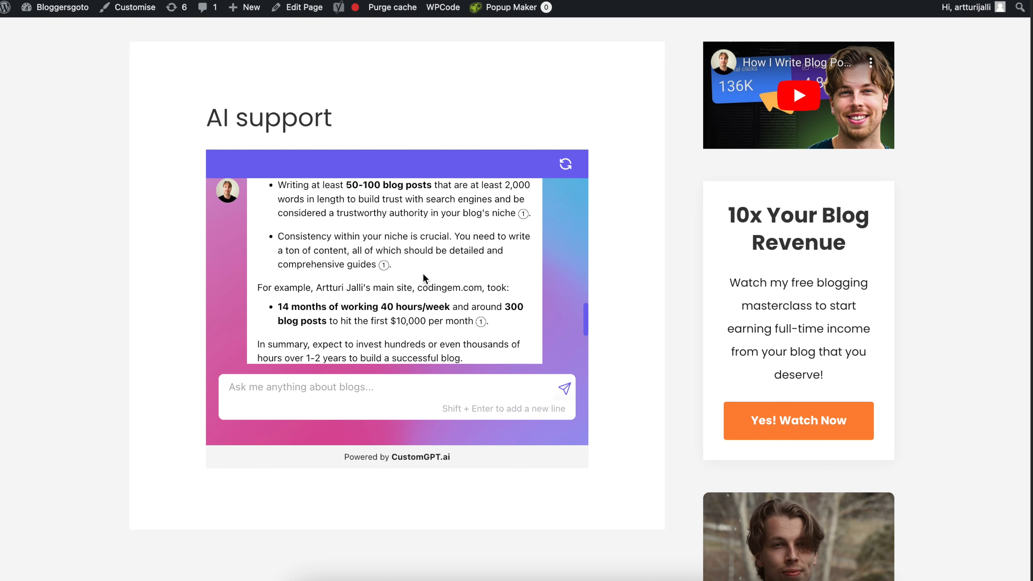
scroll(423, 275, "down", 5)
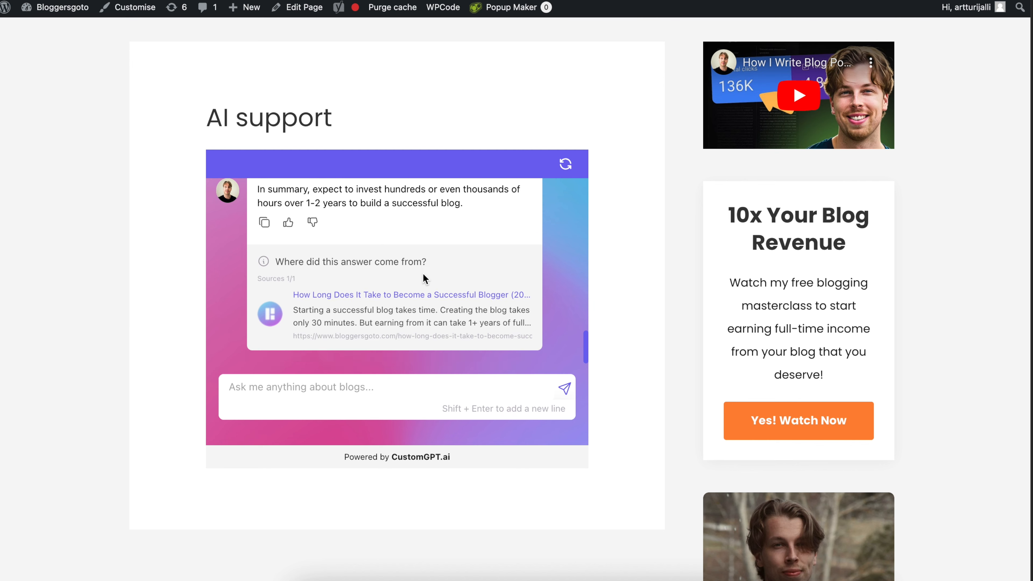
scroll(423, 279, "up", 10)
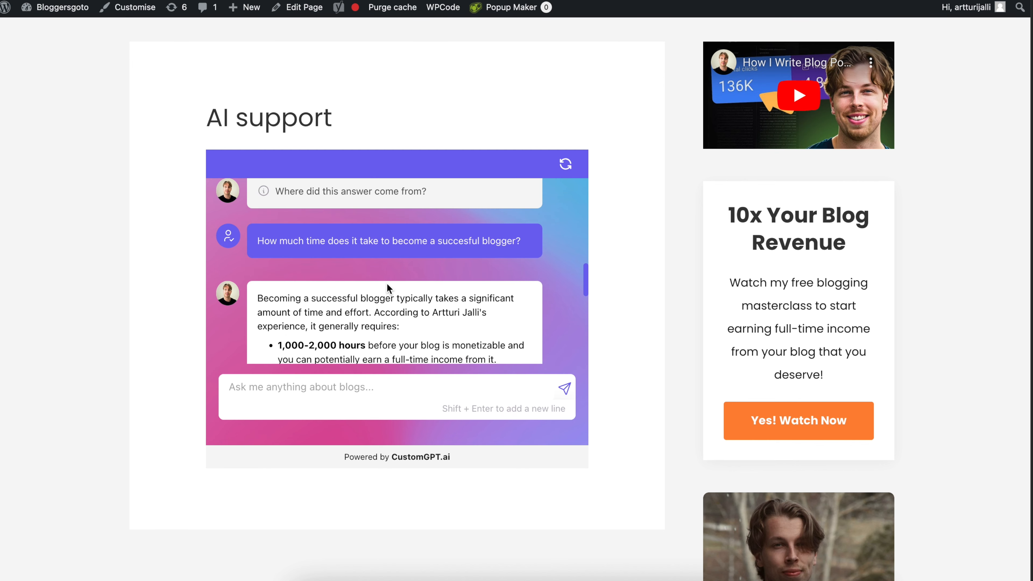
scroll(394, 287, "up", 2)
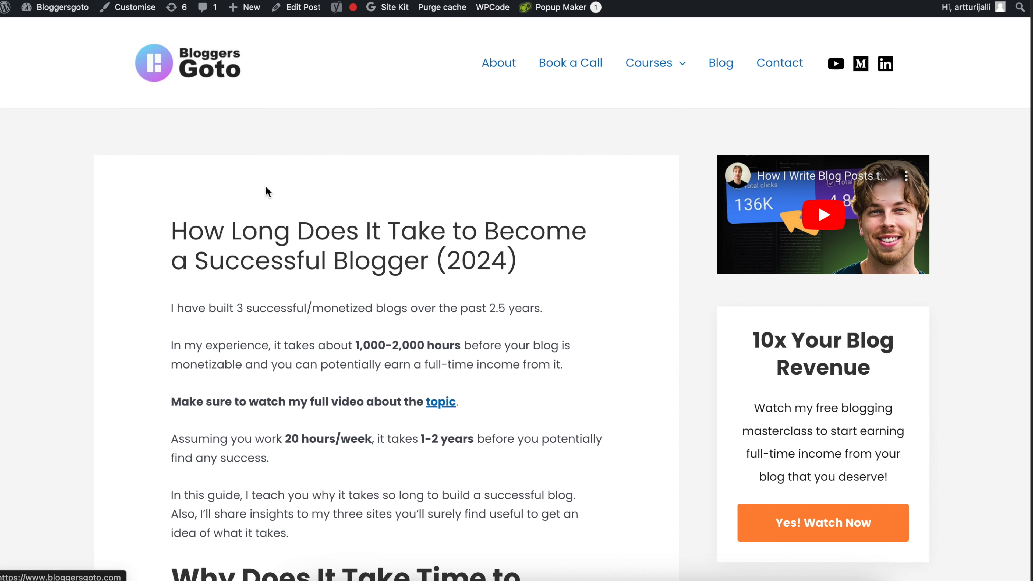
Open the Bloggersgoto homepage and look over its hero banner and the start of the My Story section
left_click(187, 73)
scroll(299, 120, "down", 1)
scroll(299, 120, "up", 1)
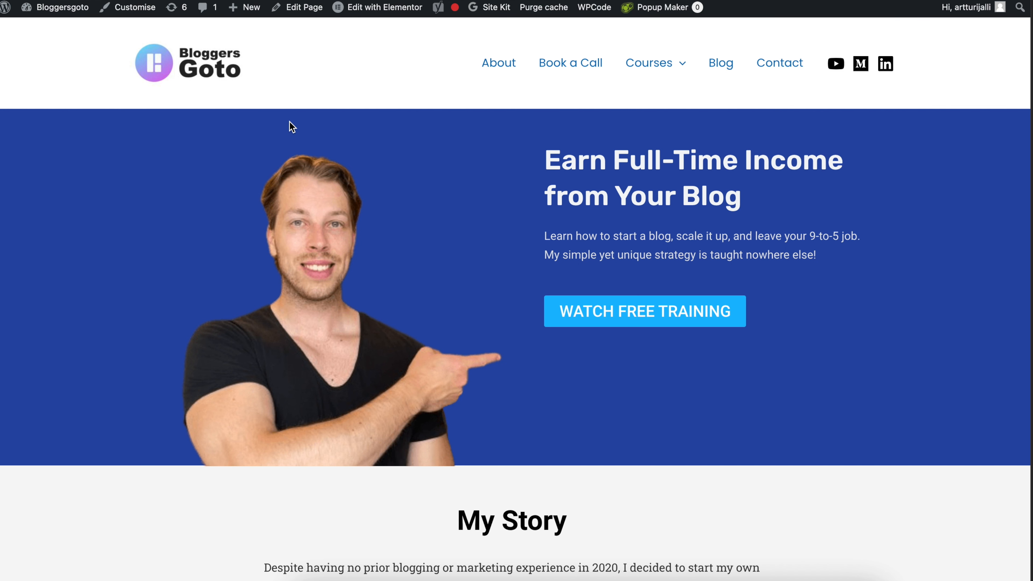
scroll(289, 125, "down", 1)
scroll(289, 130, "up", 1)
scroll(368, 104, "down", 1)
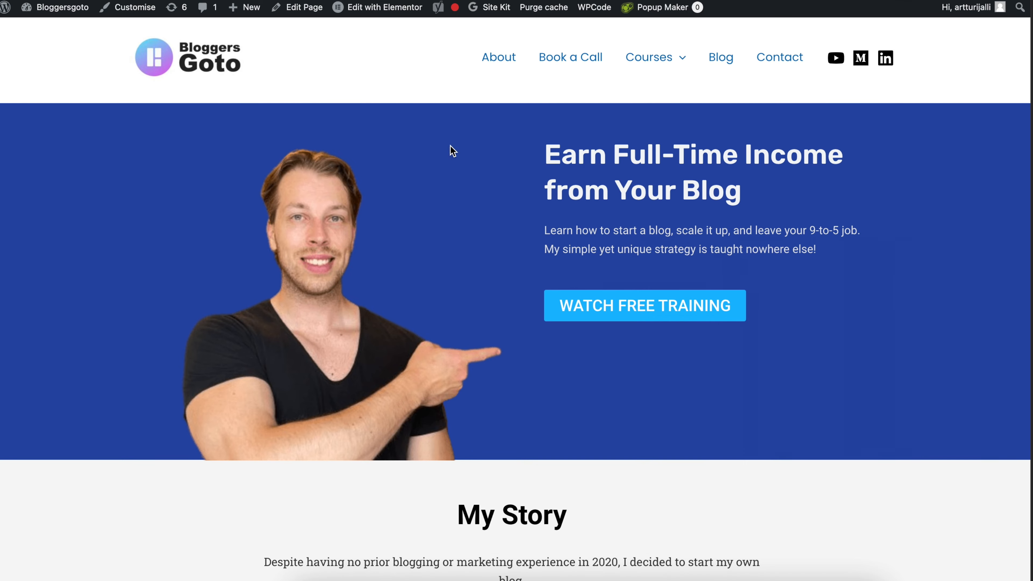
scroll(389, 94, "up", 1)
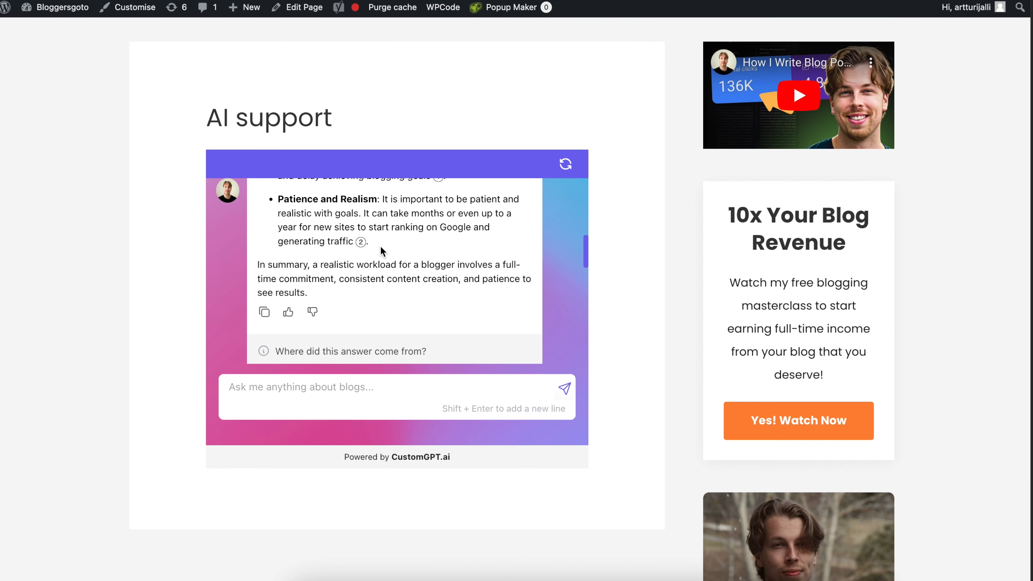
Reread the embedded chat's workload answer on the AI support page, from the patience bullet back to its opening
scroll(382, 250, "up", 10)
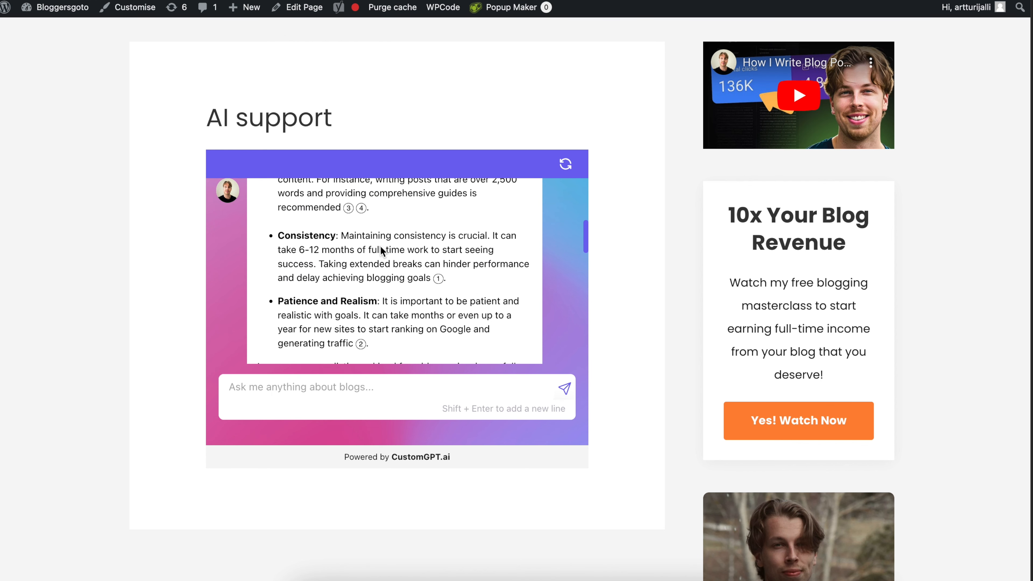
scroll(392, 293, "down", 20)
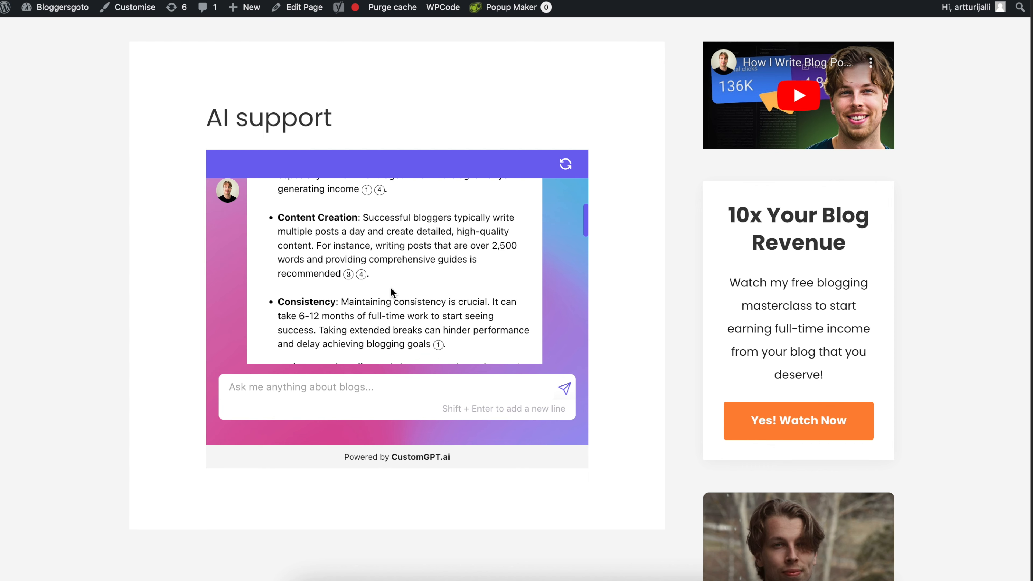
scroll(406, 249, "up", 6)
left_click_drag(308, 312, 263, 270)
left_click(340, 268)
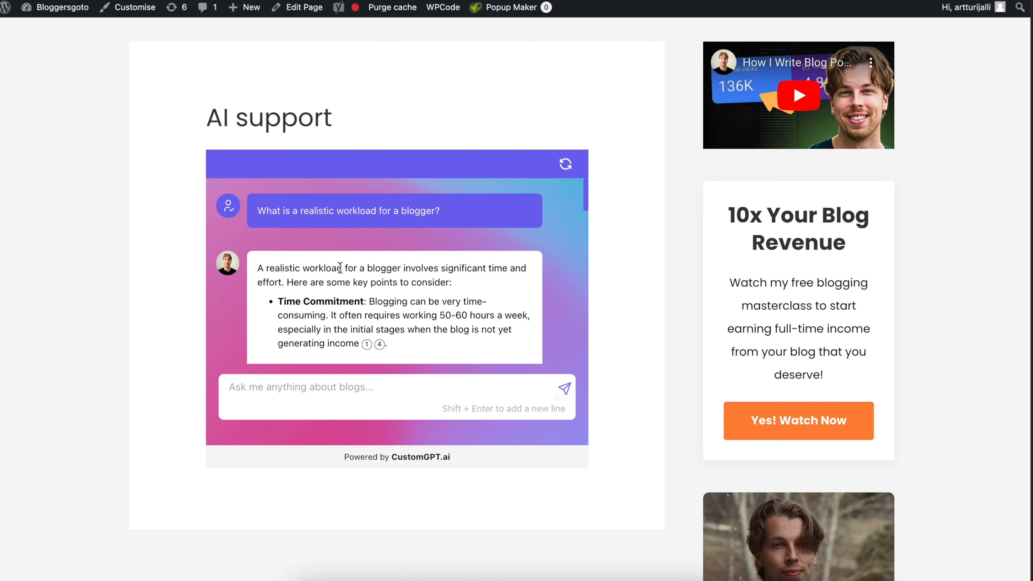
Highlight the question "What is a realistic workload for a blogger?" in the embedded chat
scroll(341, 264, "down", 1)
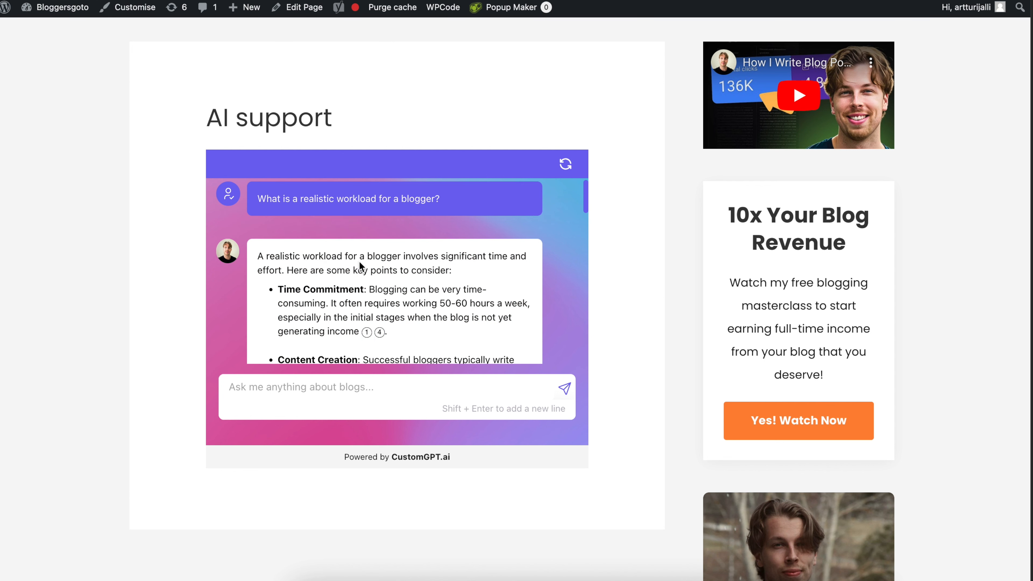
scroll(360, 267, "down", 1)
scroll(360, 263, "up", 2)
left_click_drag(468, 212, 258, 214)
triple_click(335, 215)
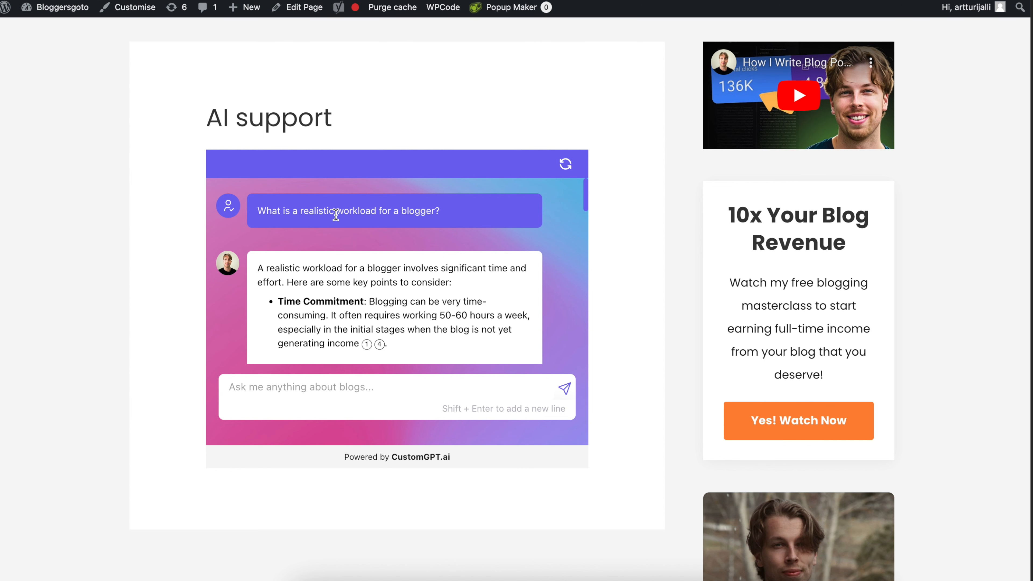
scroll(361, 206, "up", 1)
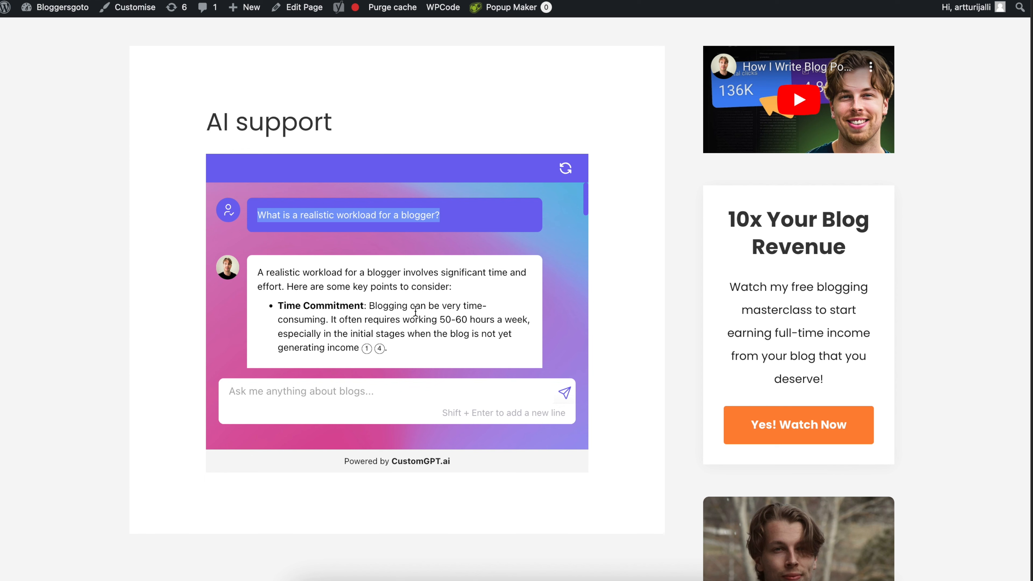
Look over the AI support page and the time commitment and content creation bullets in the embedded chat
scroll(480, 346, "down", 3)
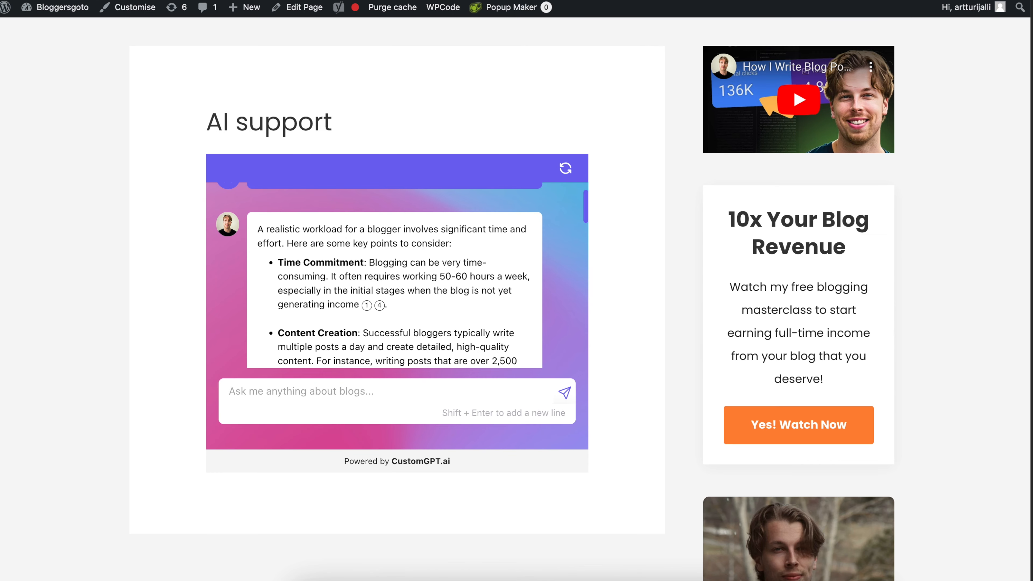
scroll(513, 130, "up", 3)
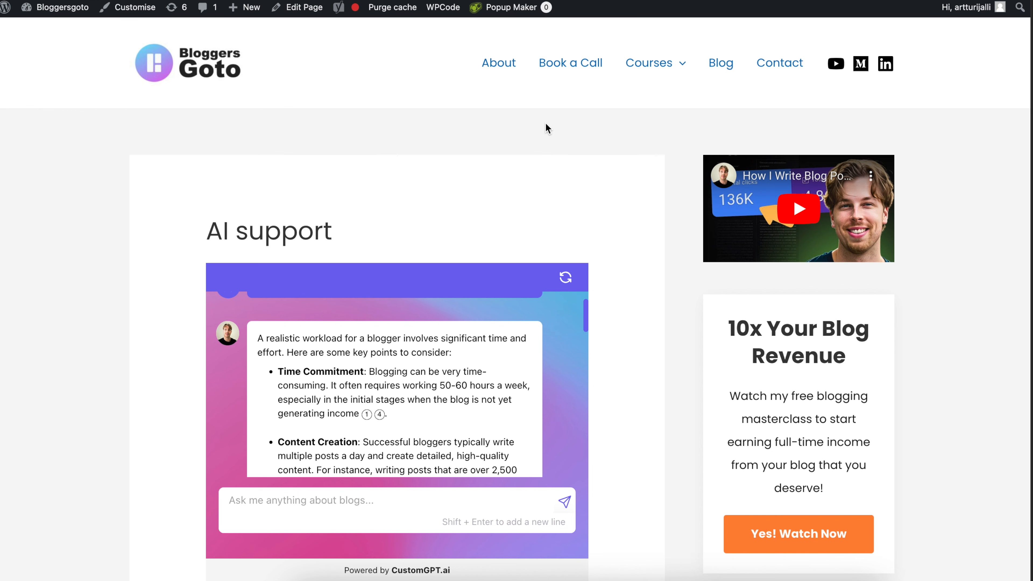
scroll(548, 159, "down", 3)
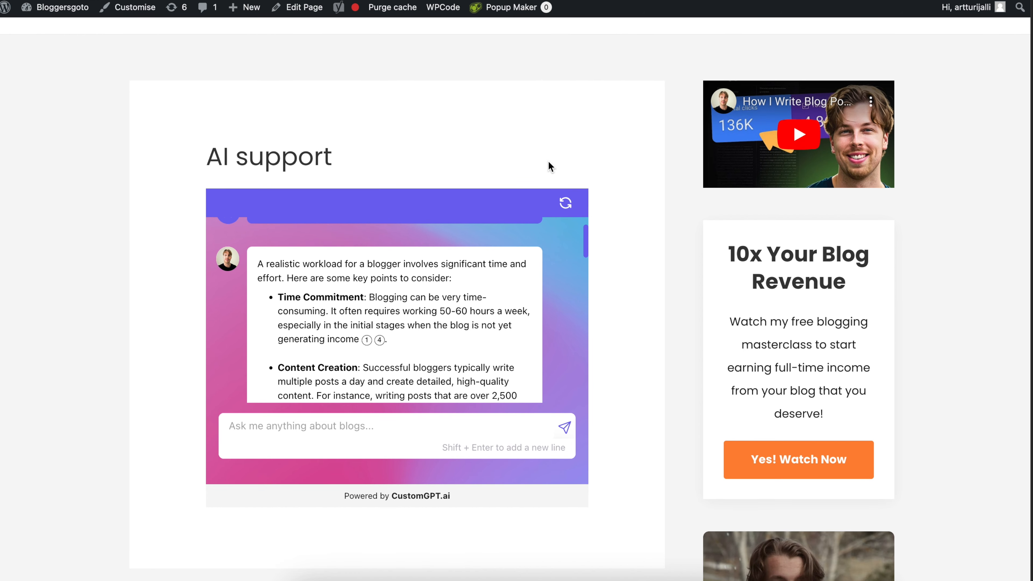
scroll(549, 159, "up", 2)
scroll(547, 159, "up", 1)
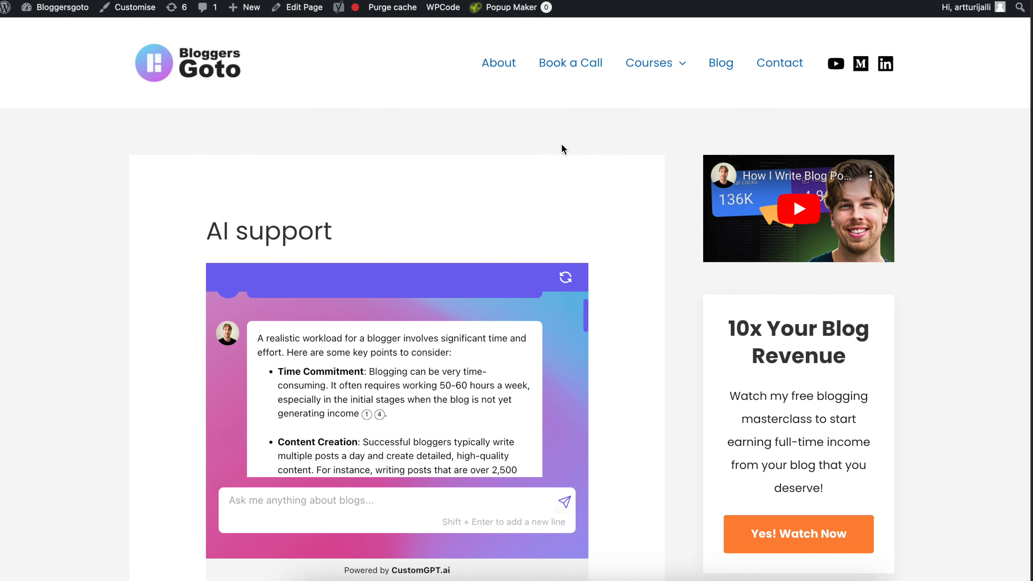
scroll(558, 130, "down", 1)
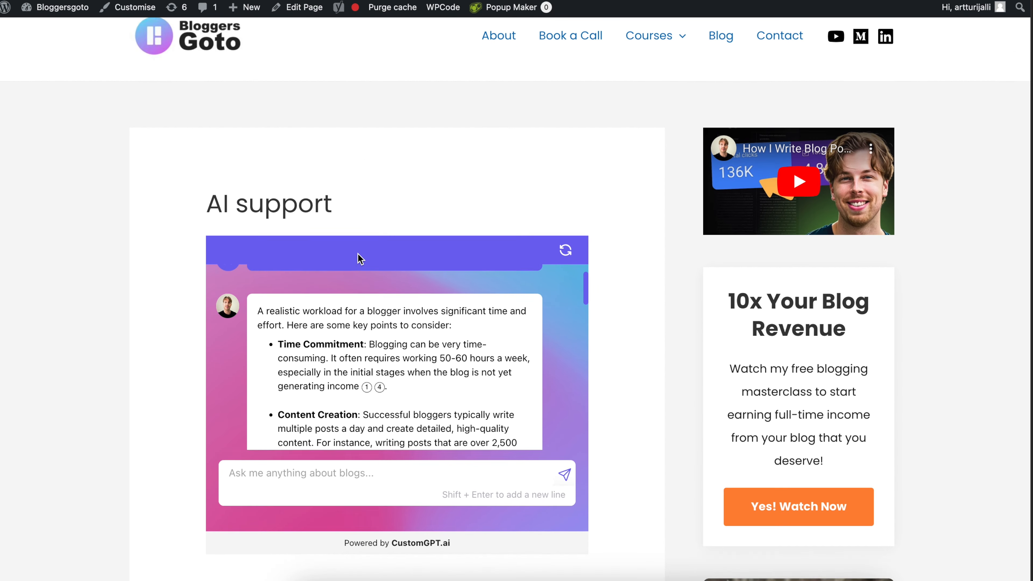
scroll(358, 260, "down", 3)
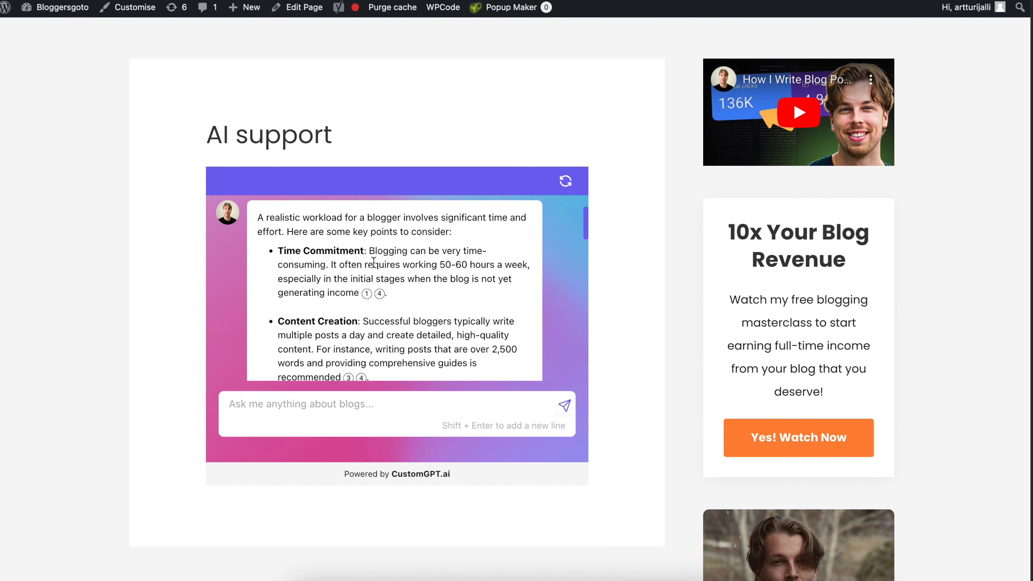
scroll(373, 262, "up", 2)
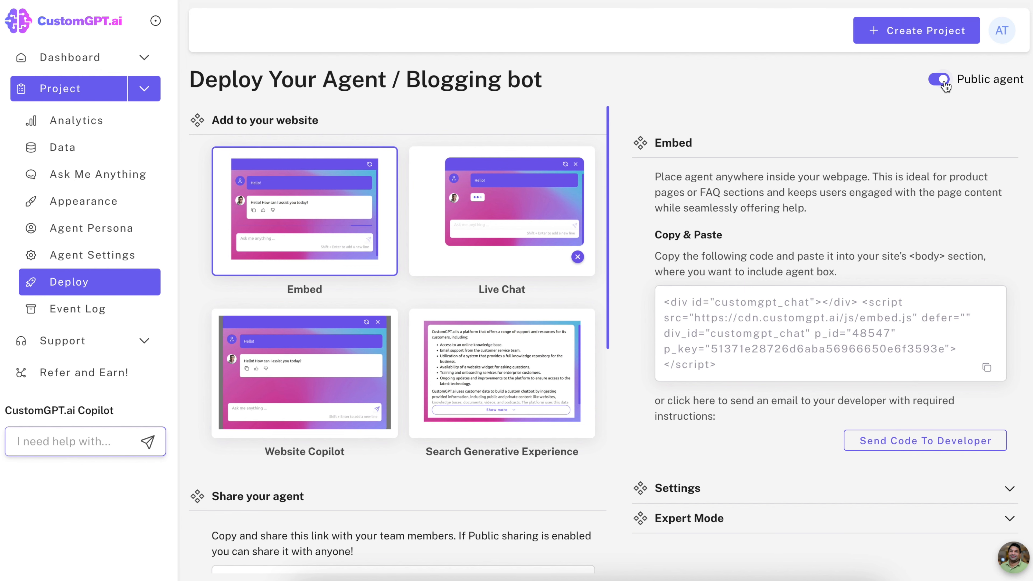
Switch to CustomGPT.ai and toggle the Public agent setting for deploying the Blogging bot
left_click(945, 82)
left_click(530, 350)
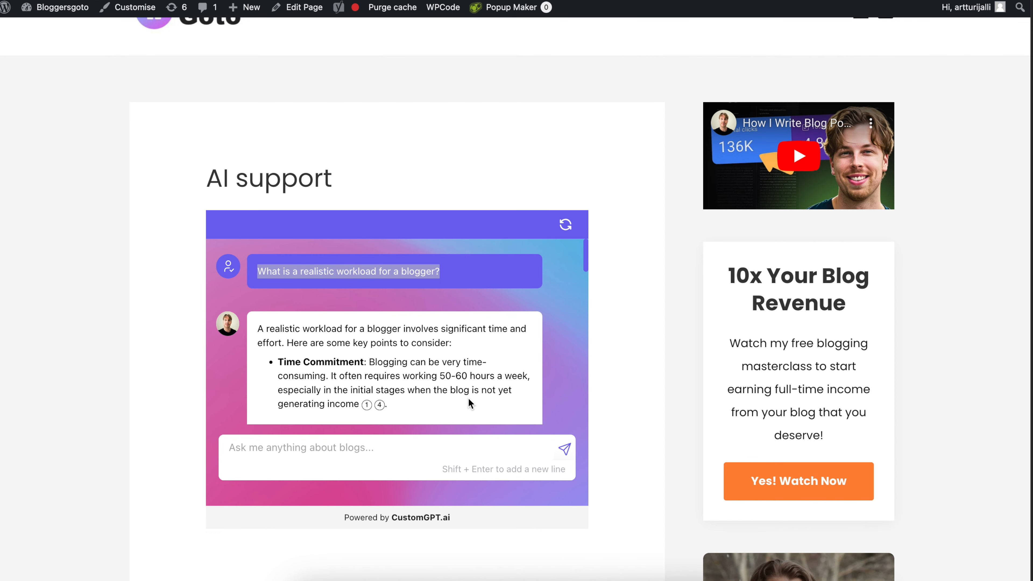
Go through the AI support page's chat conversation to the source article listed under the blogging success answer
scroll(468, 397, "down", 3)
scroll(460, 285, "up", 3)
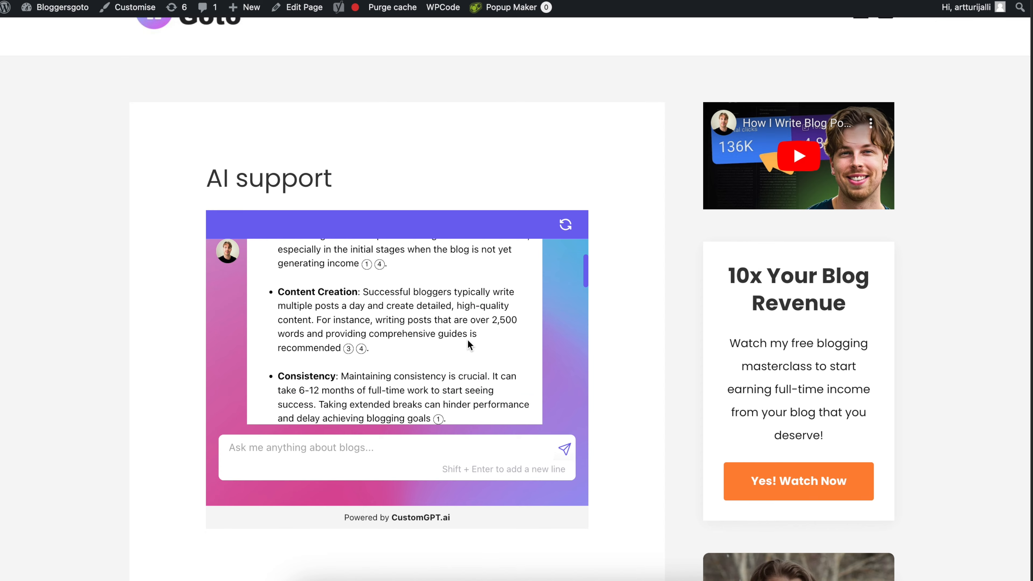
scroll(467, 339, "down", 3)
scroll(412, 381, "down", 6)
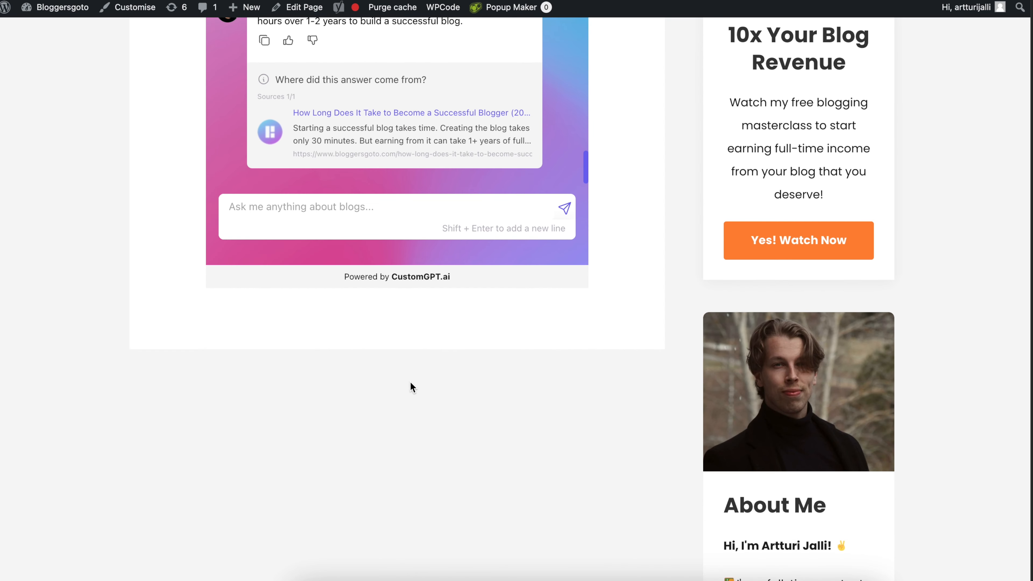
scroll(417, 259, "up", 7)
scroll(438, 330, "down", 3)
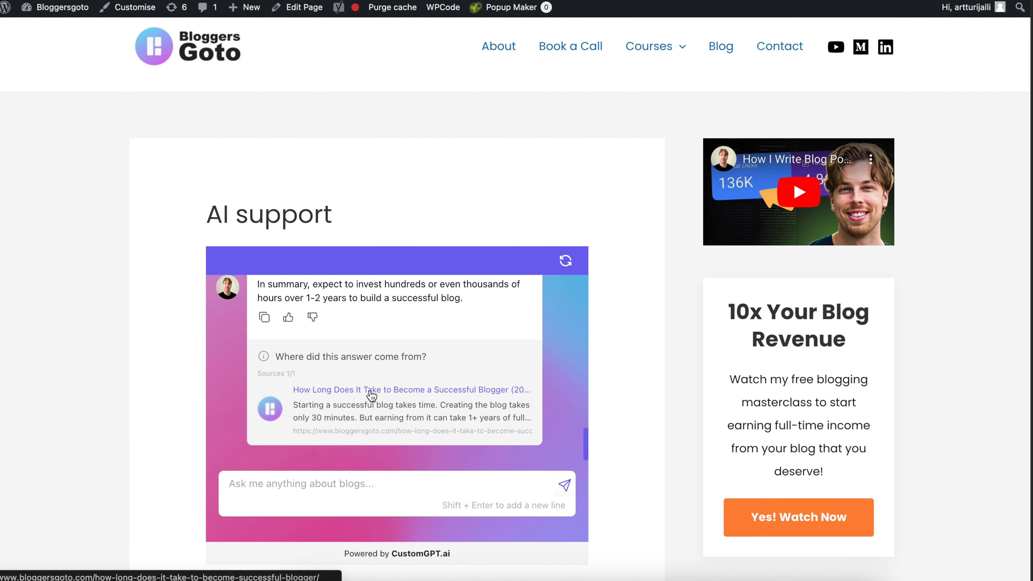
Return to the highlighted workload question at the start of the conversation and view the whole AI support page
scroll(427, 281, "up", 10)
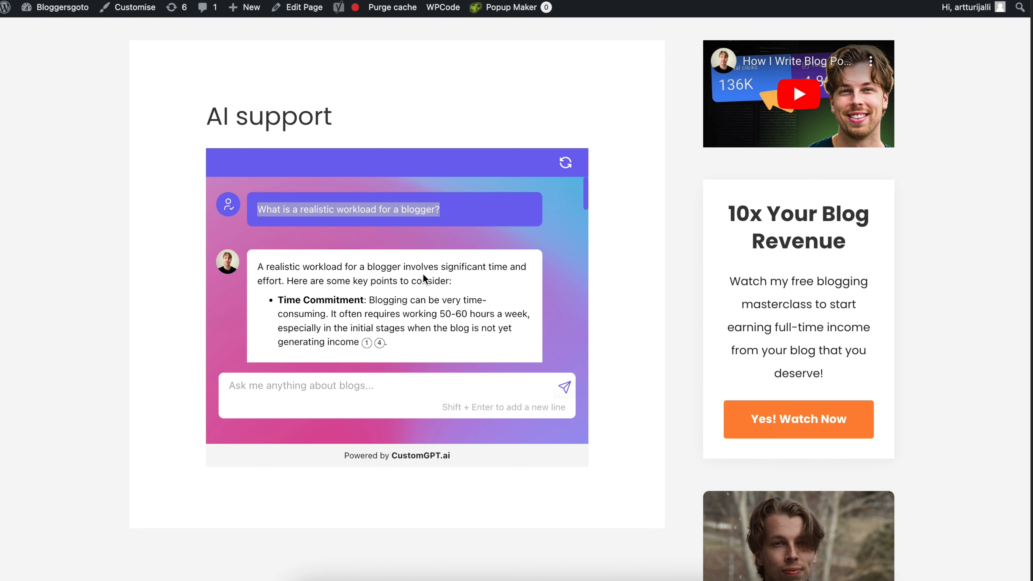
scroll(423, 274, "down", 1)
scroll(418, 277, "down", 3)
scroll(448, 285, "up", 3)
scroll(268, 28, "up", 3)
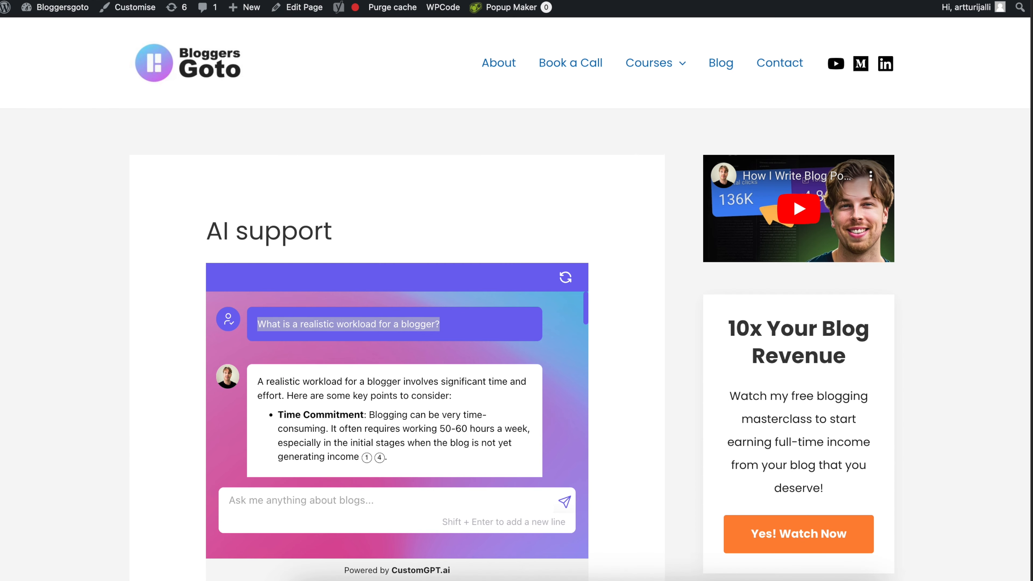